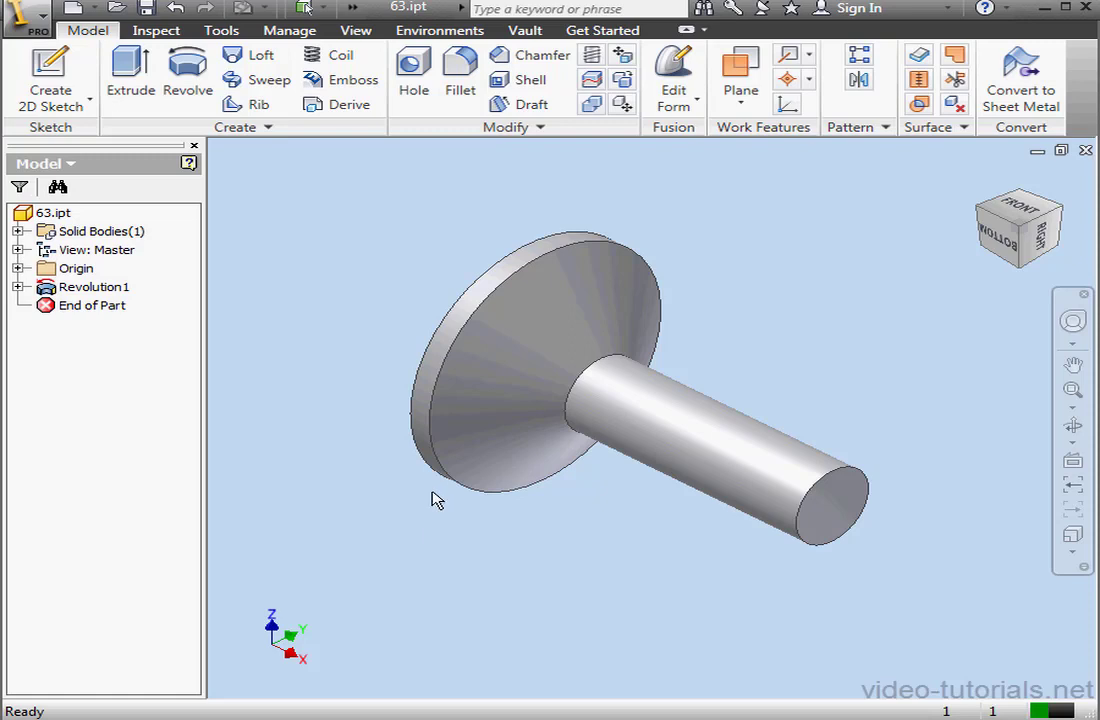
Create a new 2D sketch on the YZ origin plane.
click(17, 268)
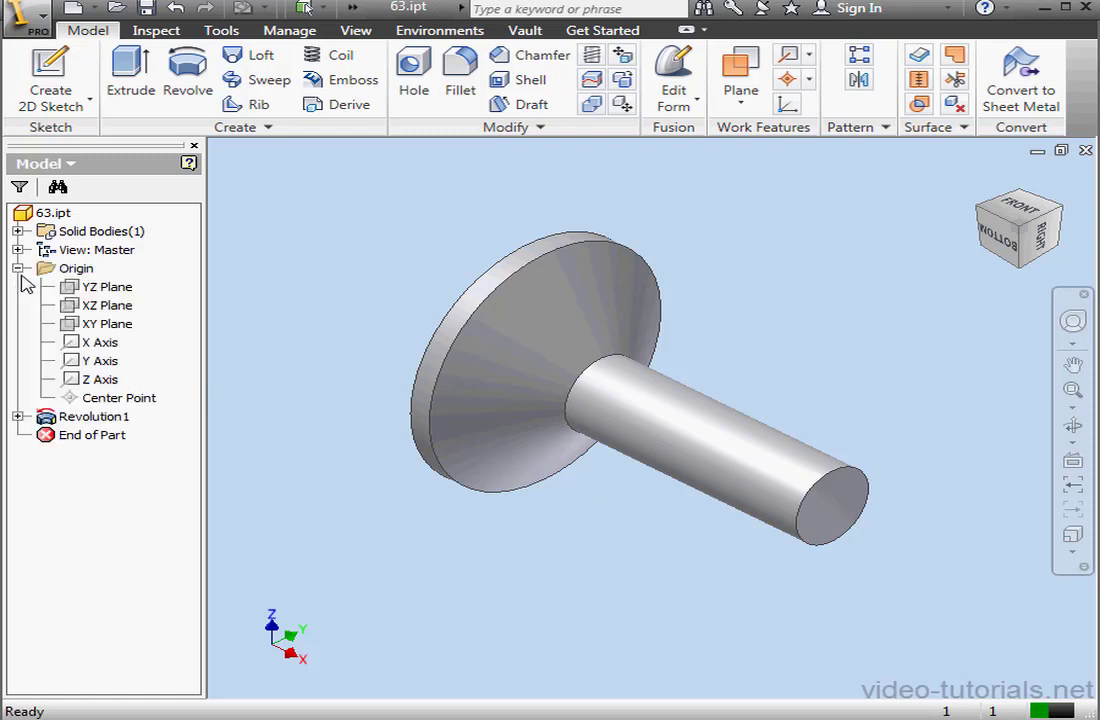
click(75, 290)
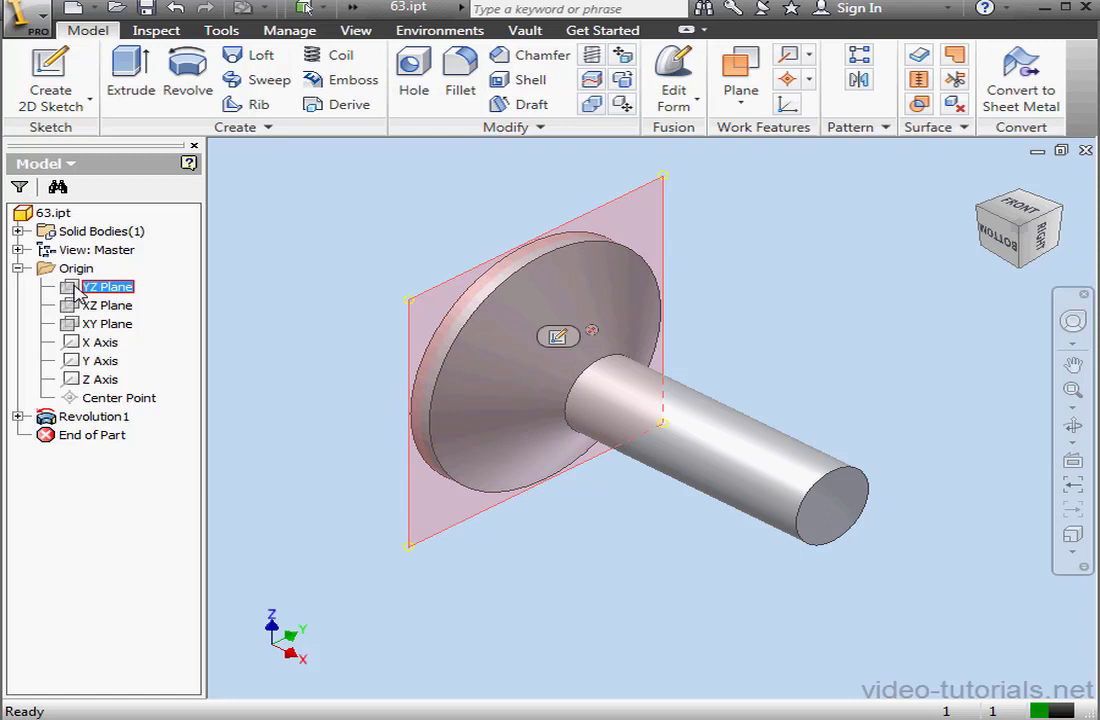
right_click(77, 291)
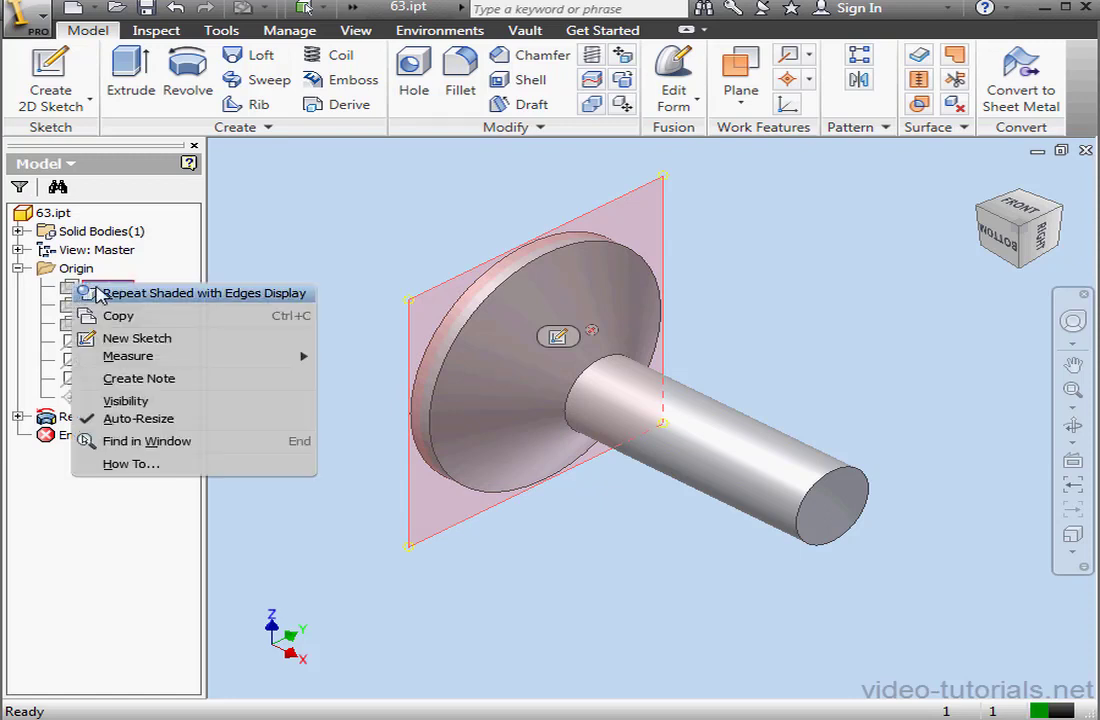
click(157, 340)
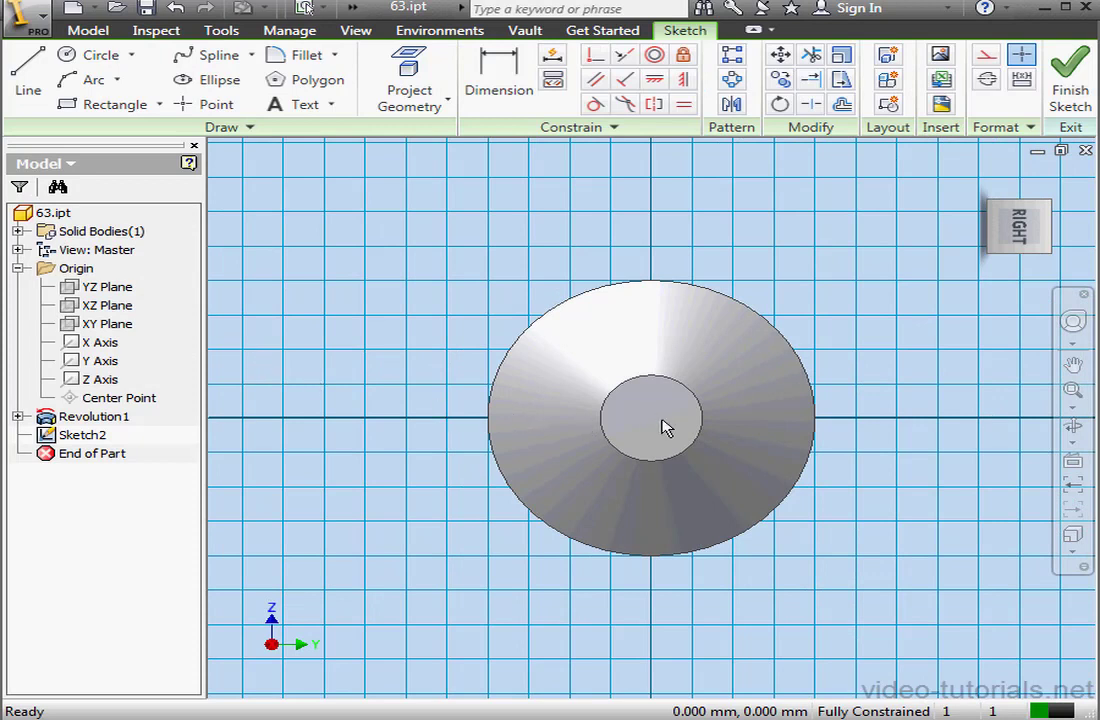
Change the part's visual style to Wireframe.
scroll(667, 428, up, 3)
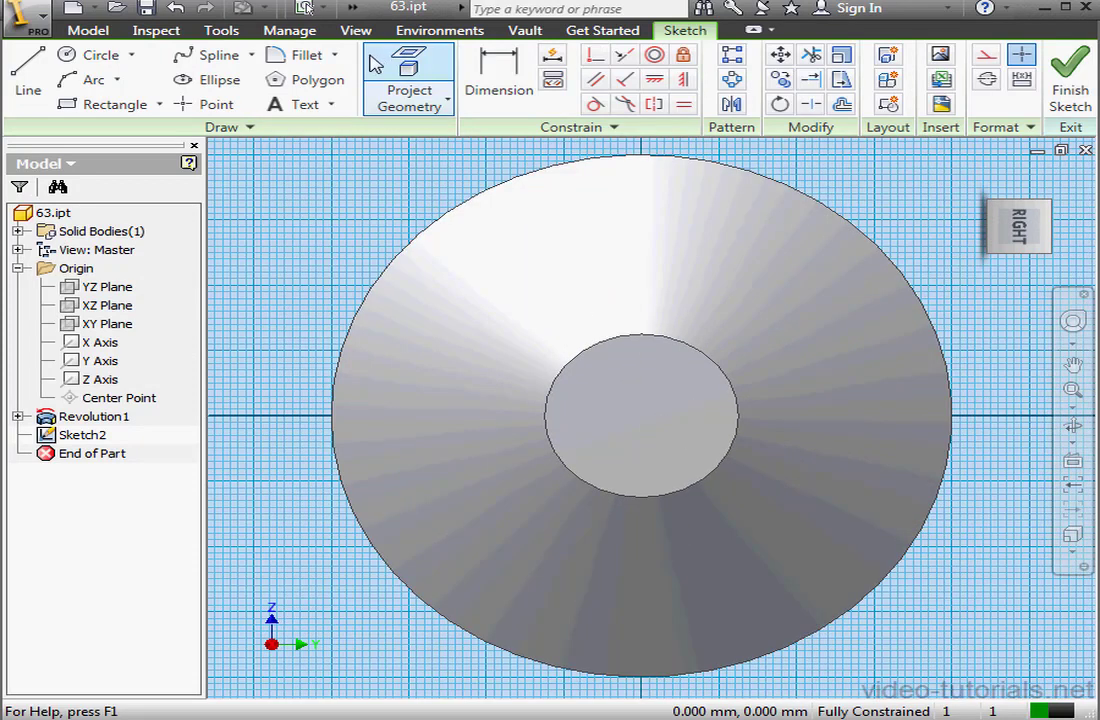
click(357, 31)
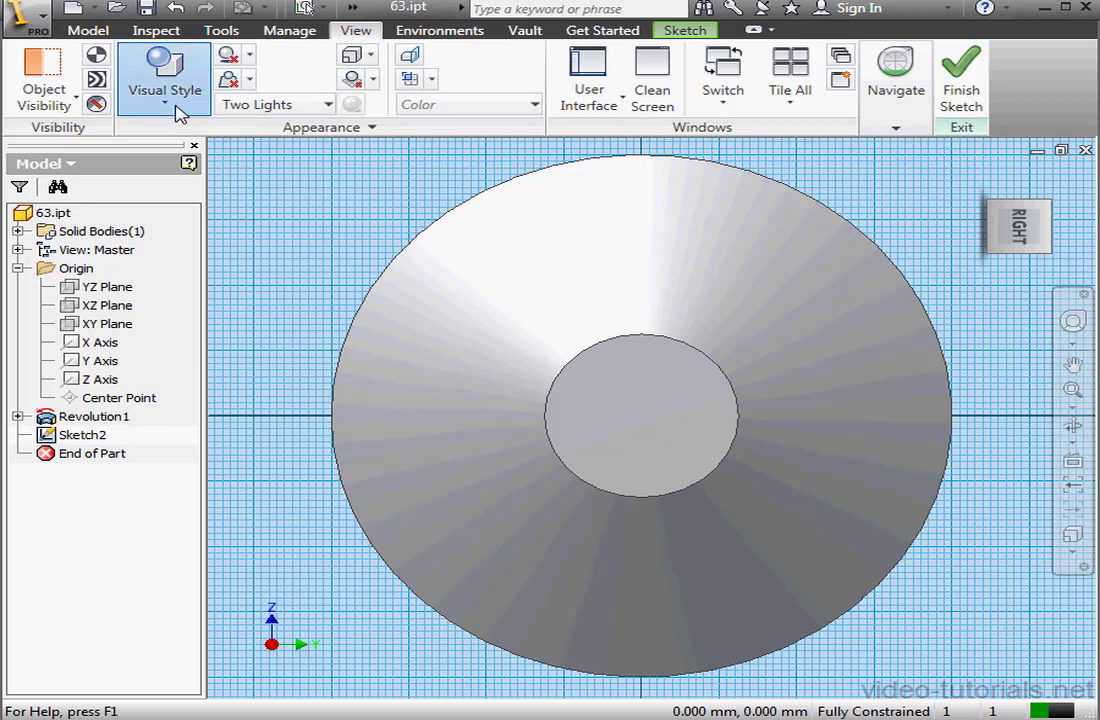
click(174, 106)
click(243, 313)
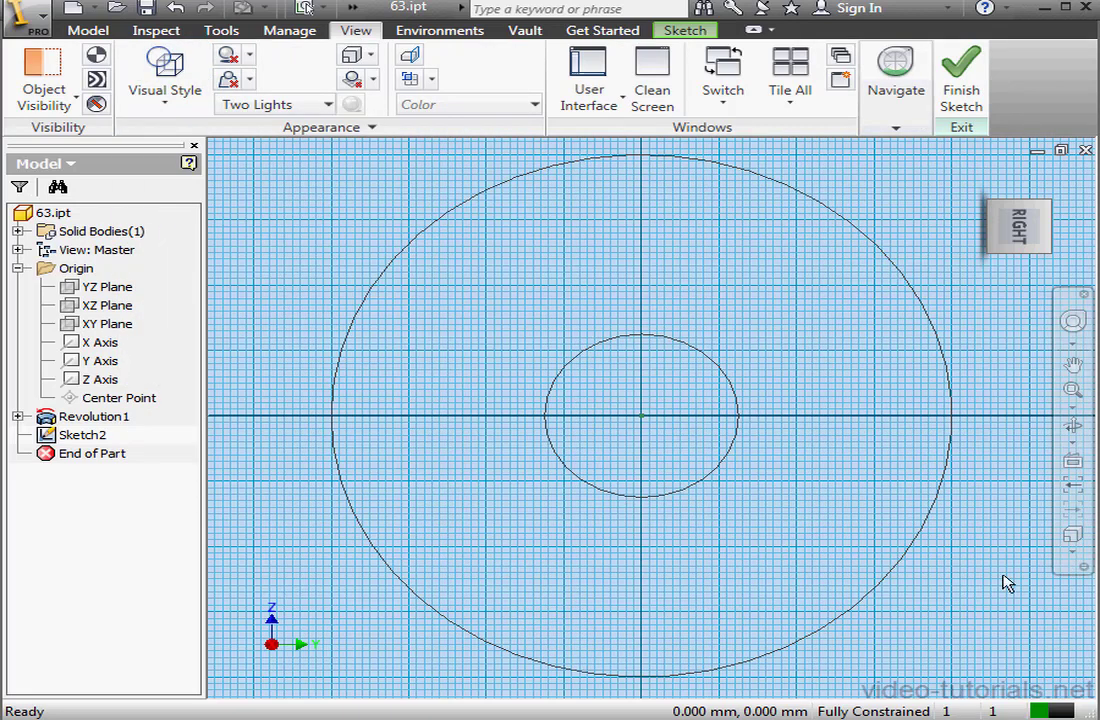
Add Visual Styles to the navigation bar's tools and choose Wireframe with it.
click(1083, 567)
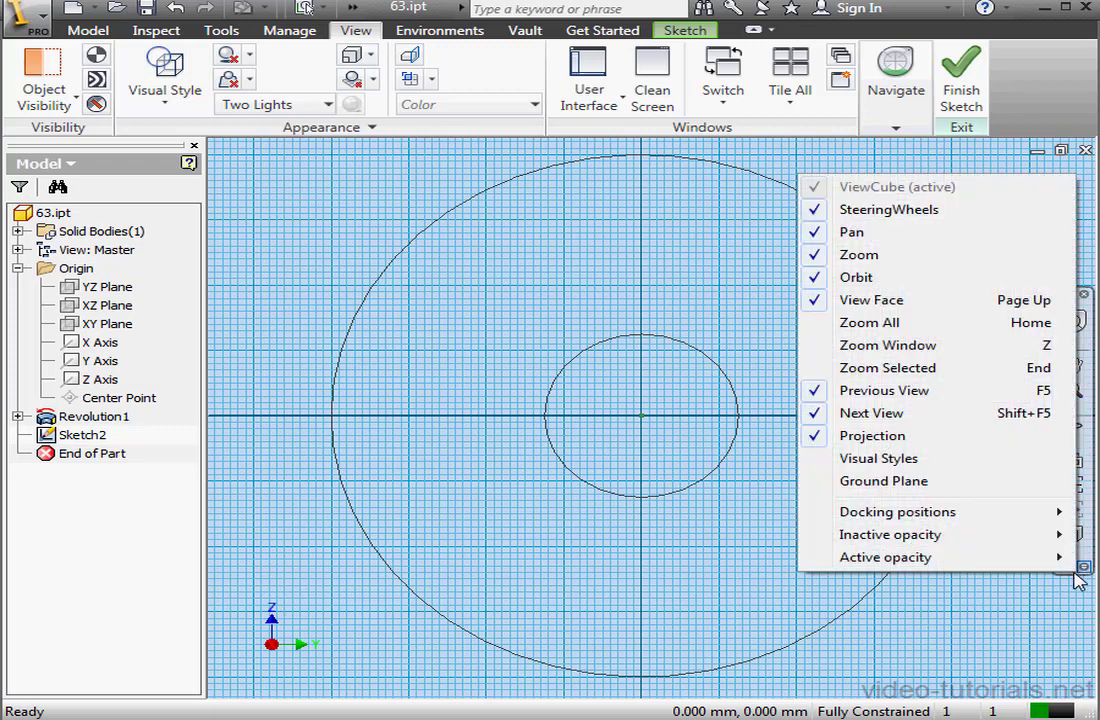
click(890, 460)
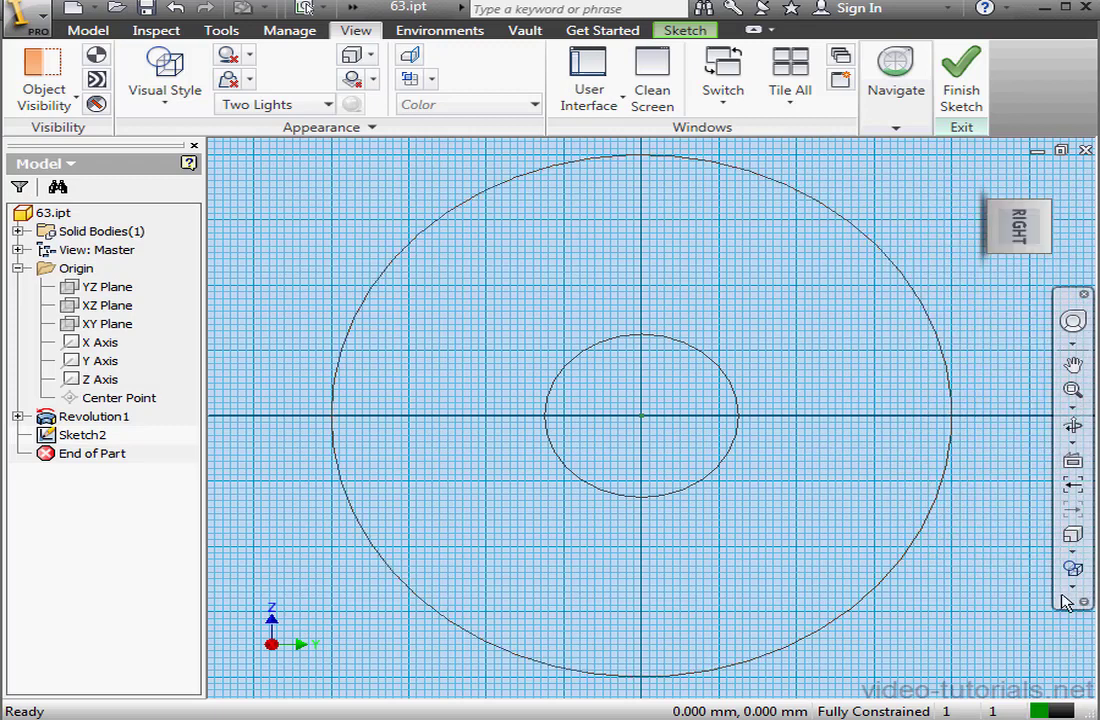
click(1073, 585)
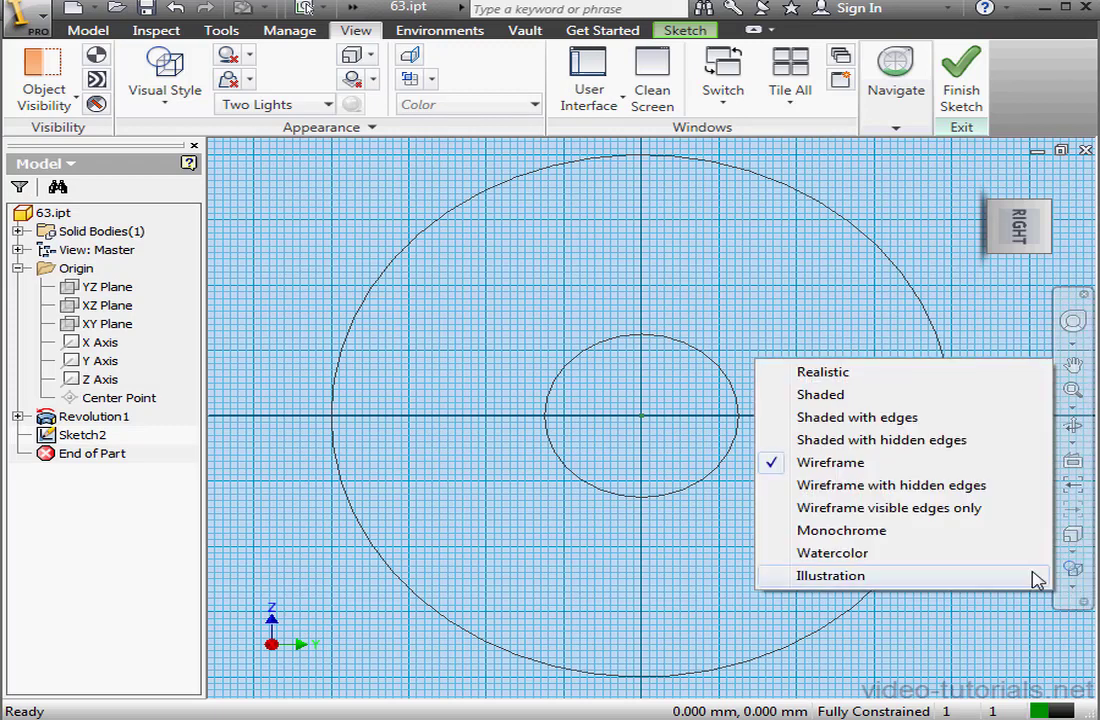
click(836, 467)
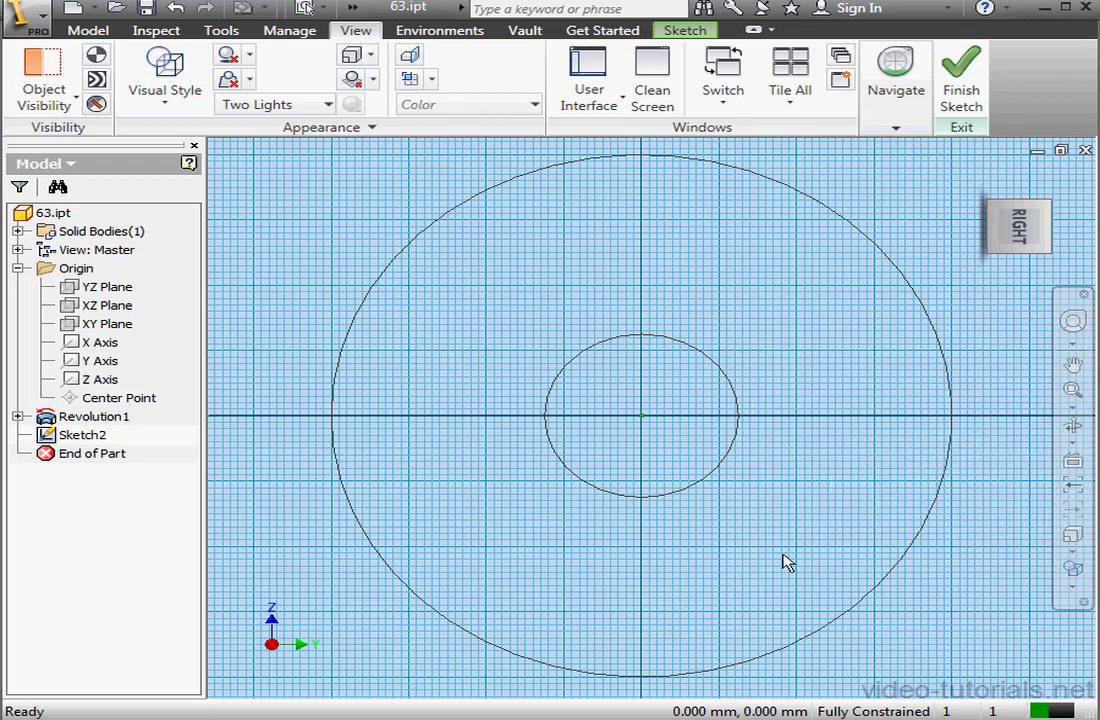
Sketch a horizontal line about 98 mm long to the centre point, continued by a line rising at about 37° past the outer circle.
mouse_move(848, 514)
middle_down()
mouse_move(730, 545)
mouse_move(742, 547)
middle_up()
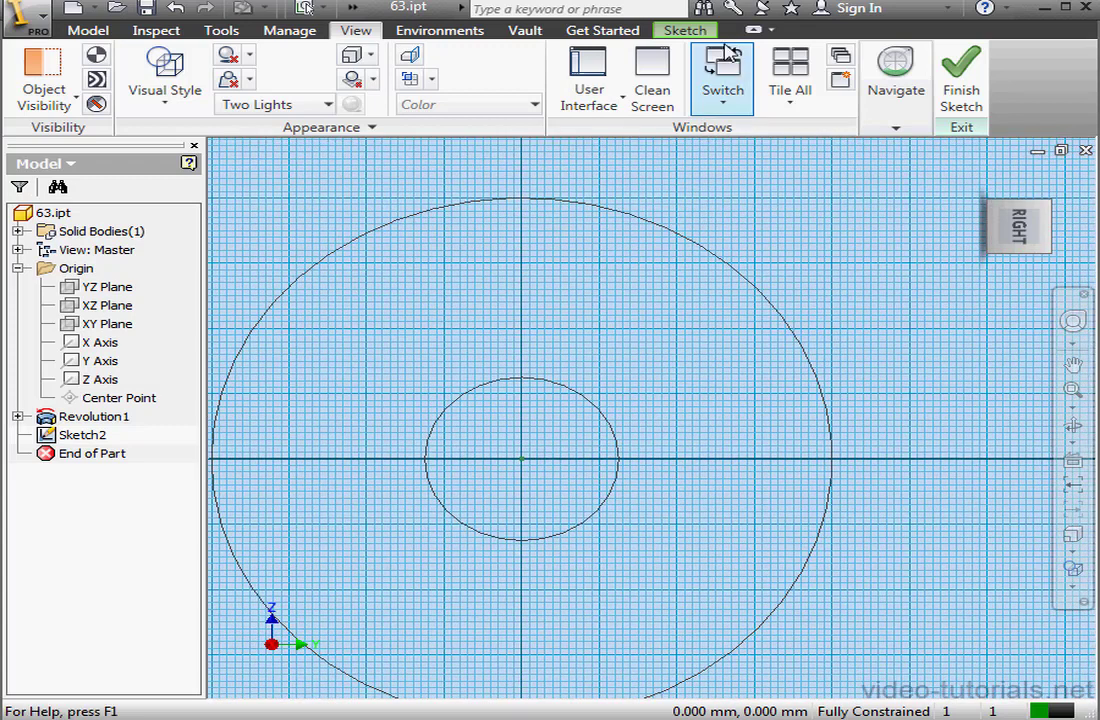
click(688, 31)
click(40, 78)
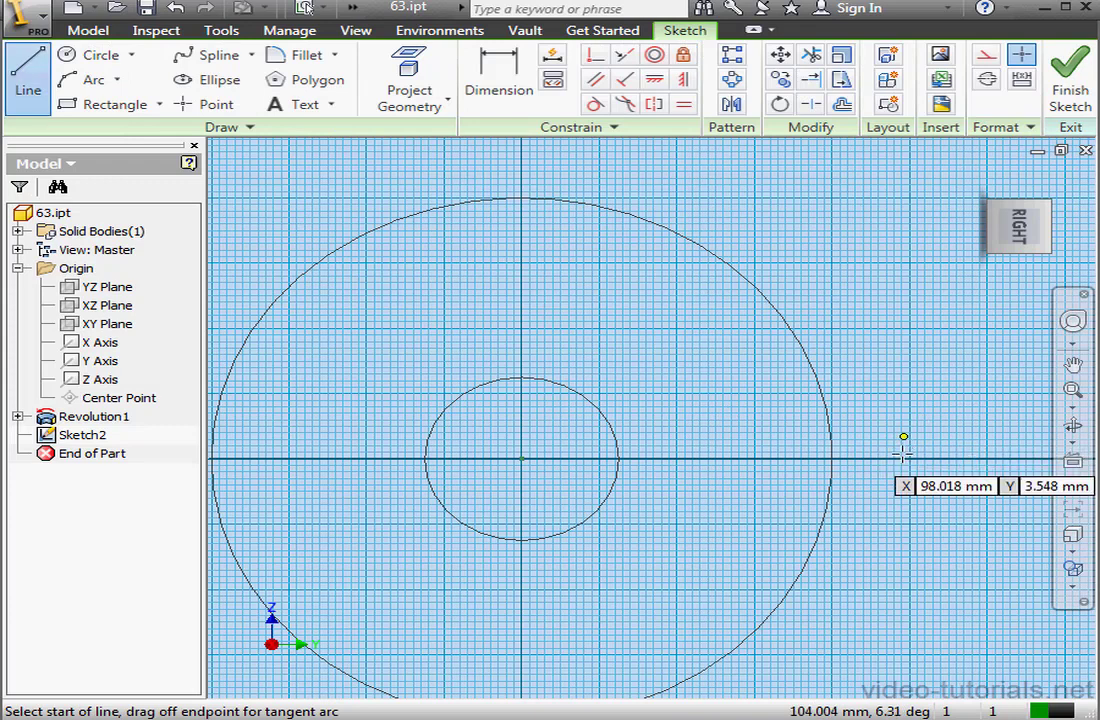
click(902, 459)
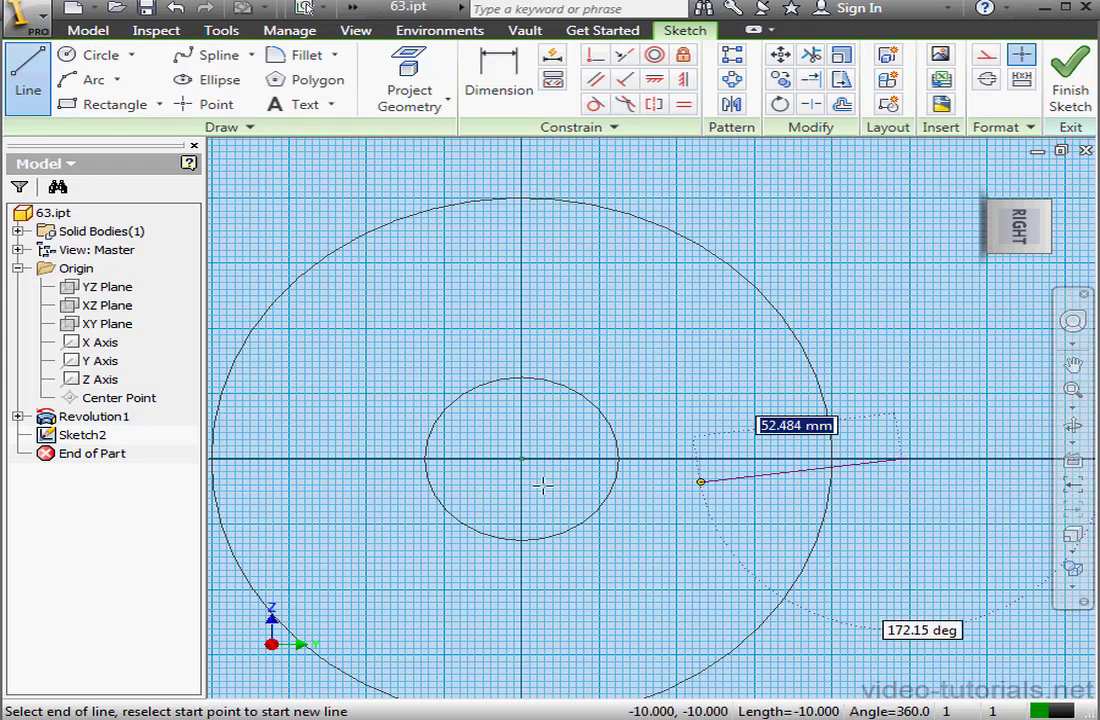
click(522, 459)
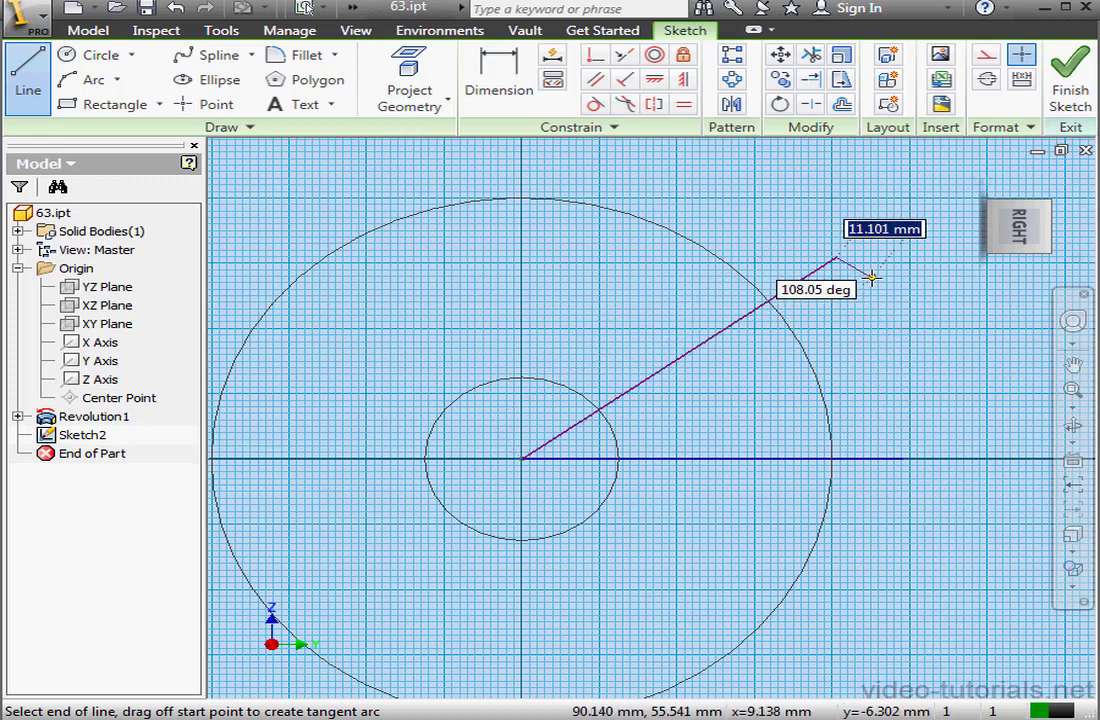
right_click(872, 277)
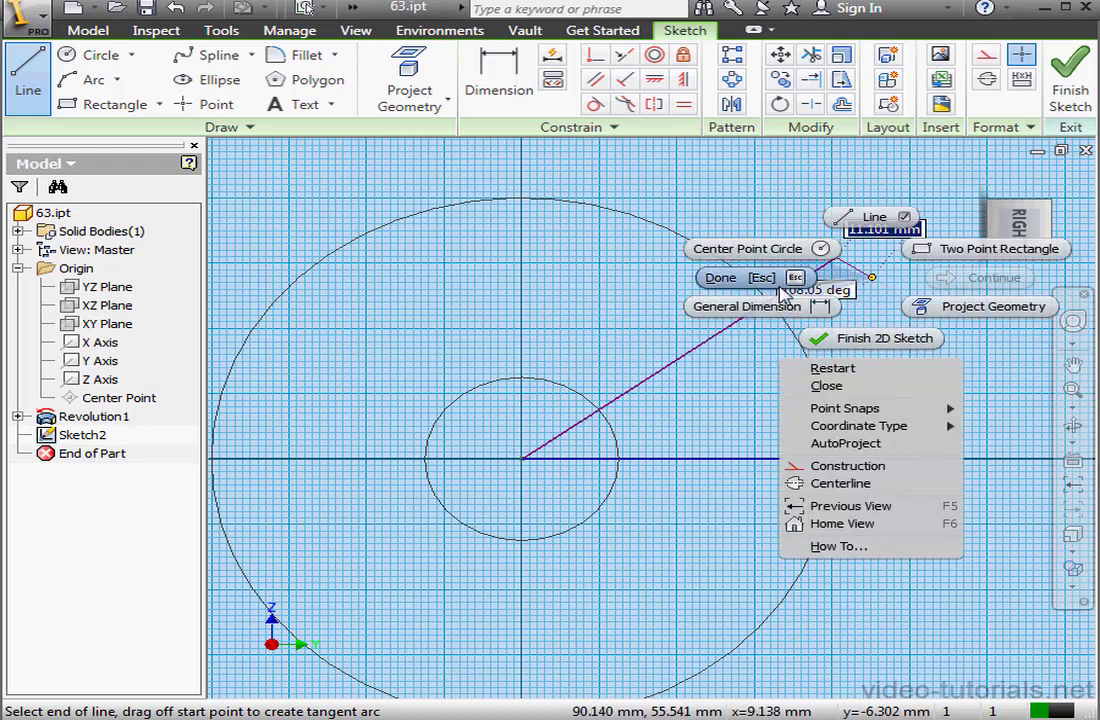
key(Escape)
key(Escape)
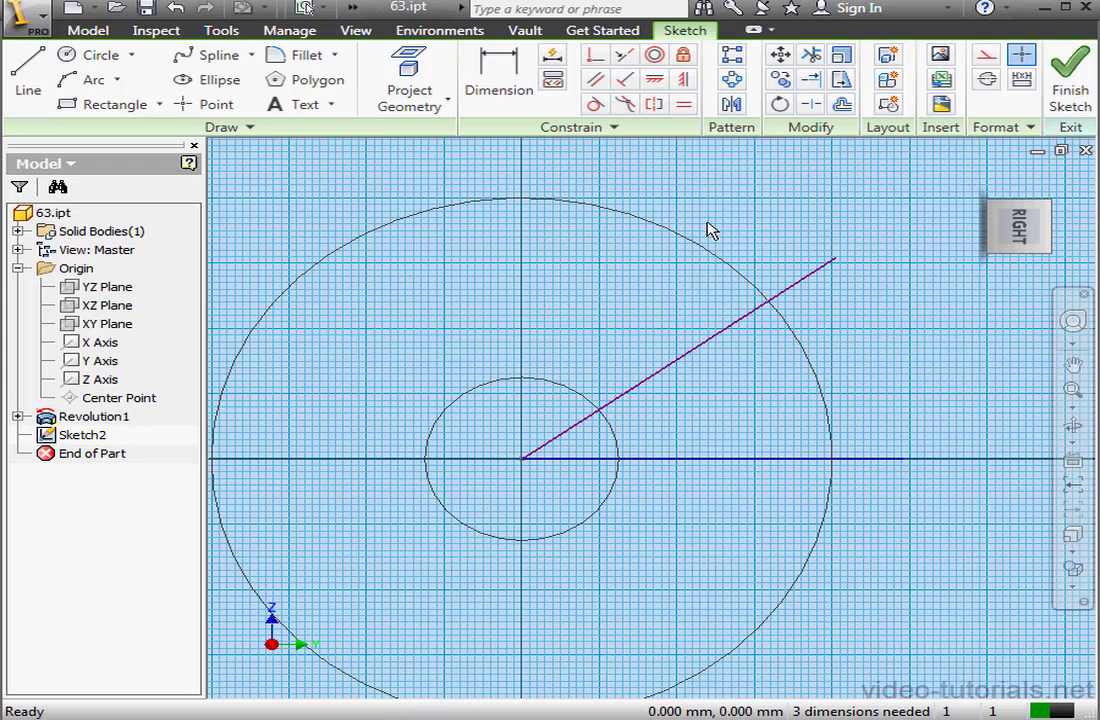
Project the outer circular edge of the head into the sketch.
click(412, 103)
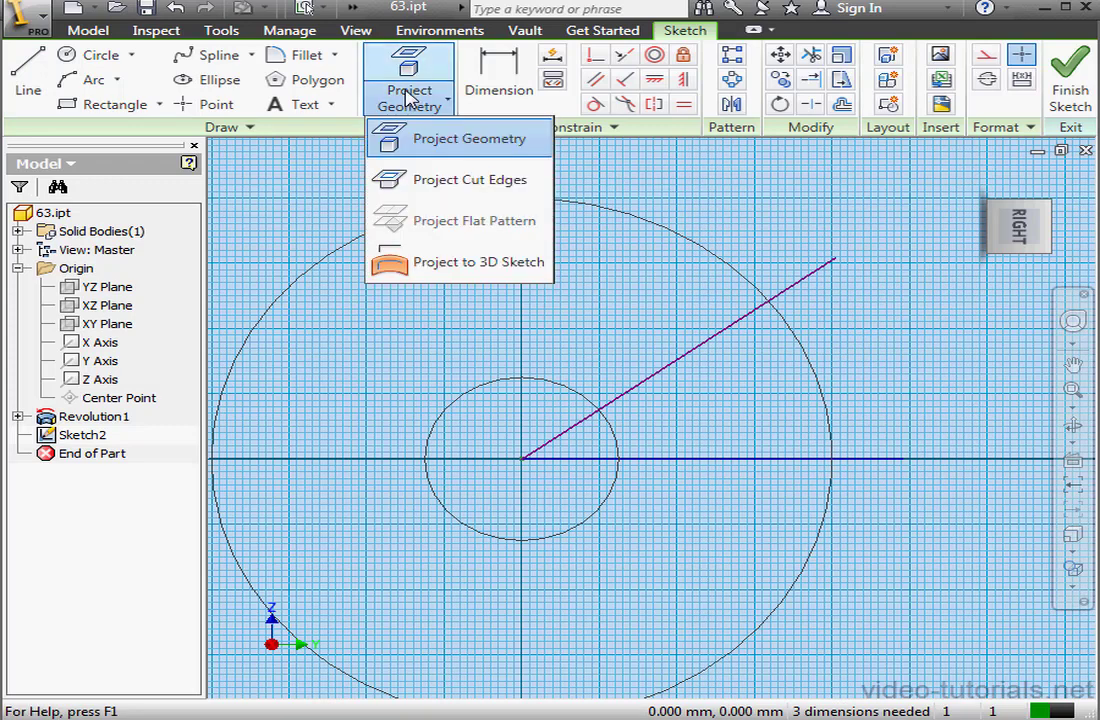
click(447, 140)
click(752, 276)
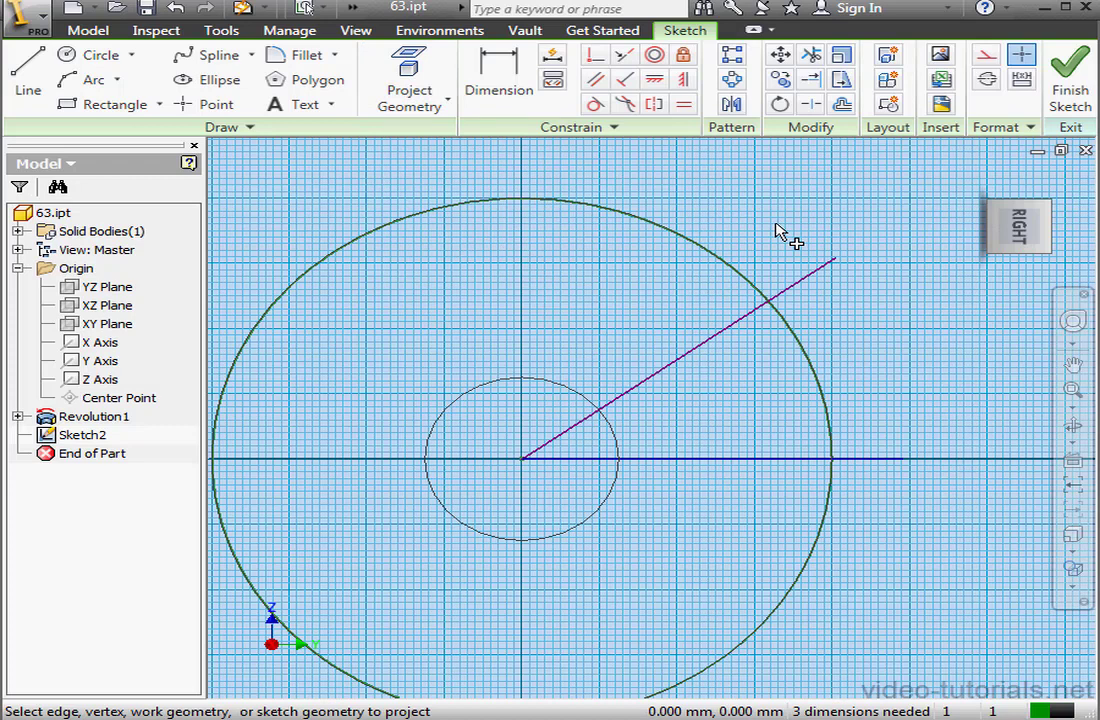
key(Escape)
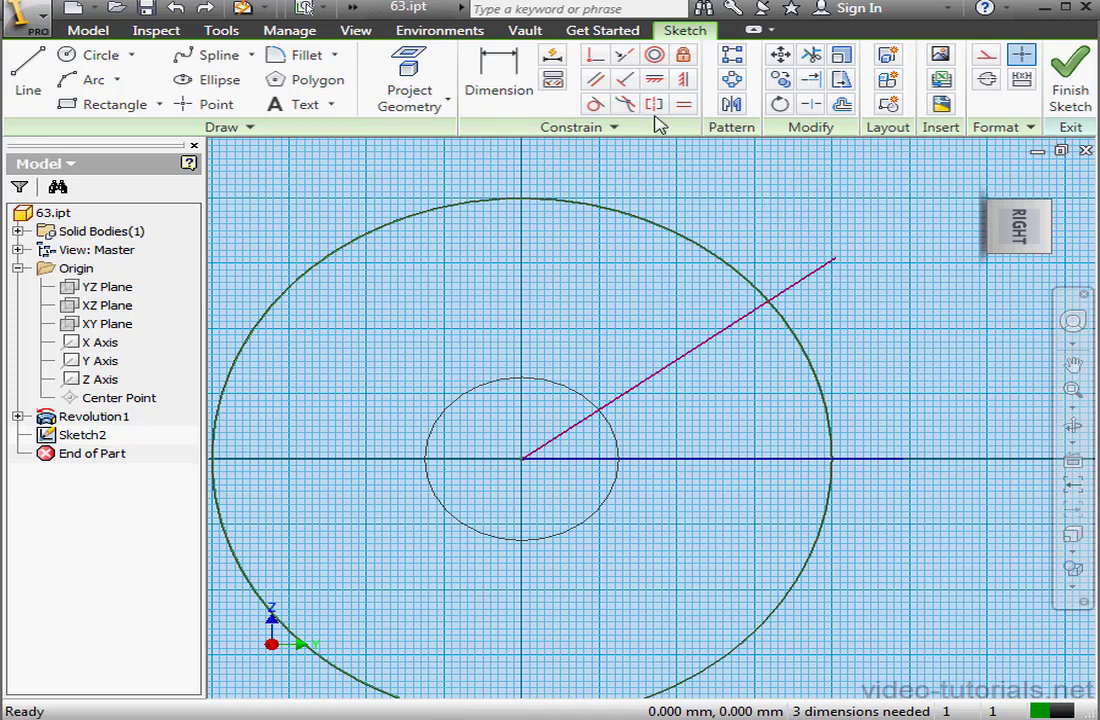
Constrain the angled line's outer endpoint to be coincident with the projected outer circle.
click(596, 55)
click(836, 262)
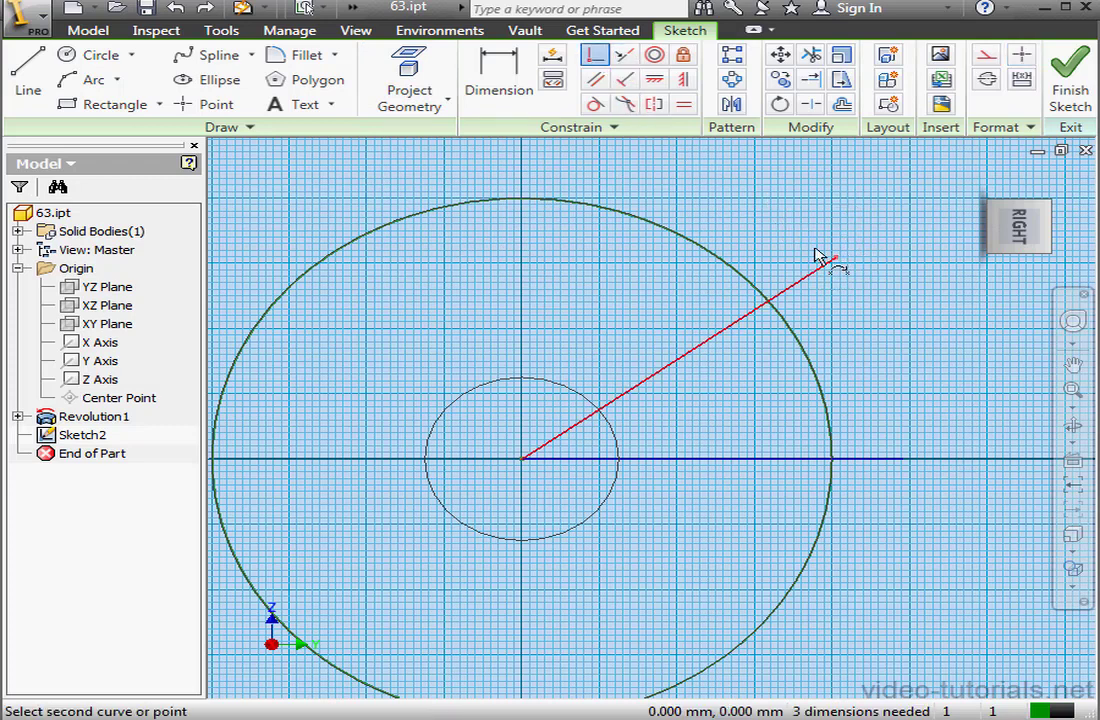
click(757, 285)
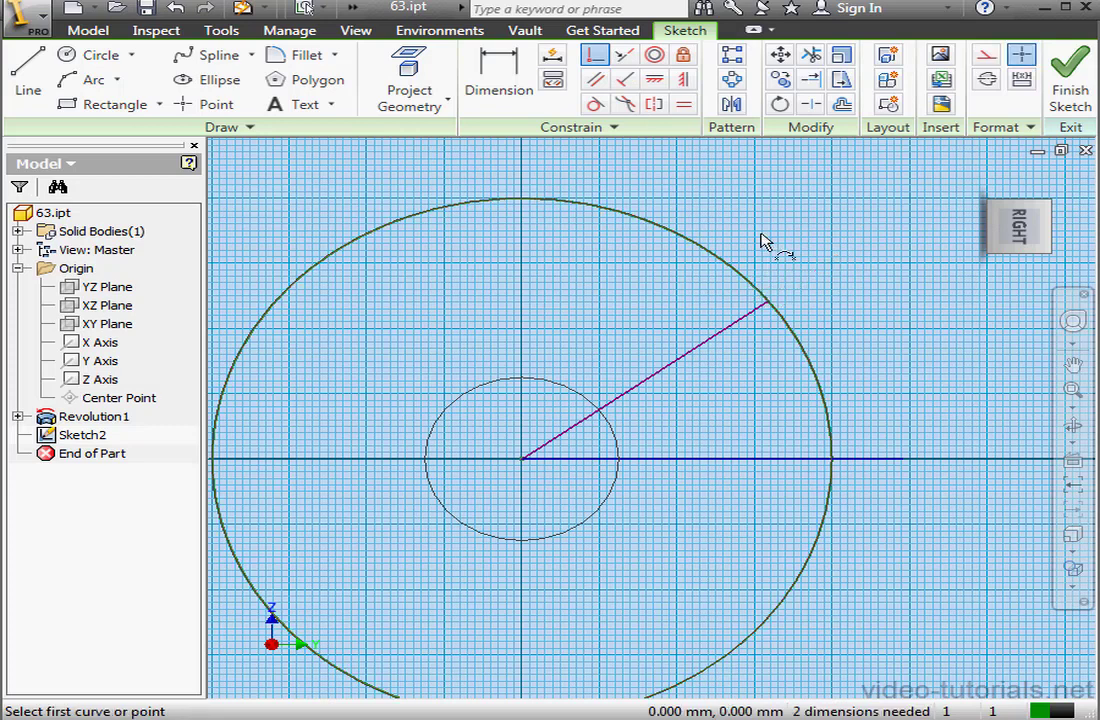
Dimension the angle between the horizontal line and the inclined line as 45 degrees.
click(510, 78)
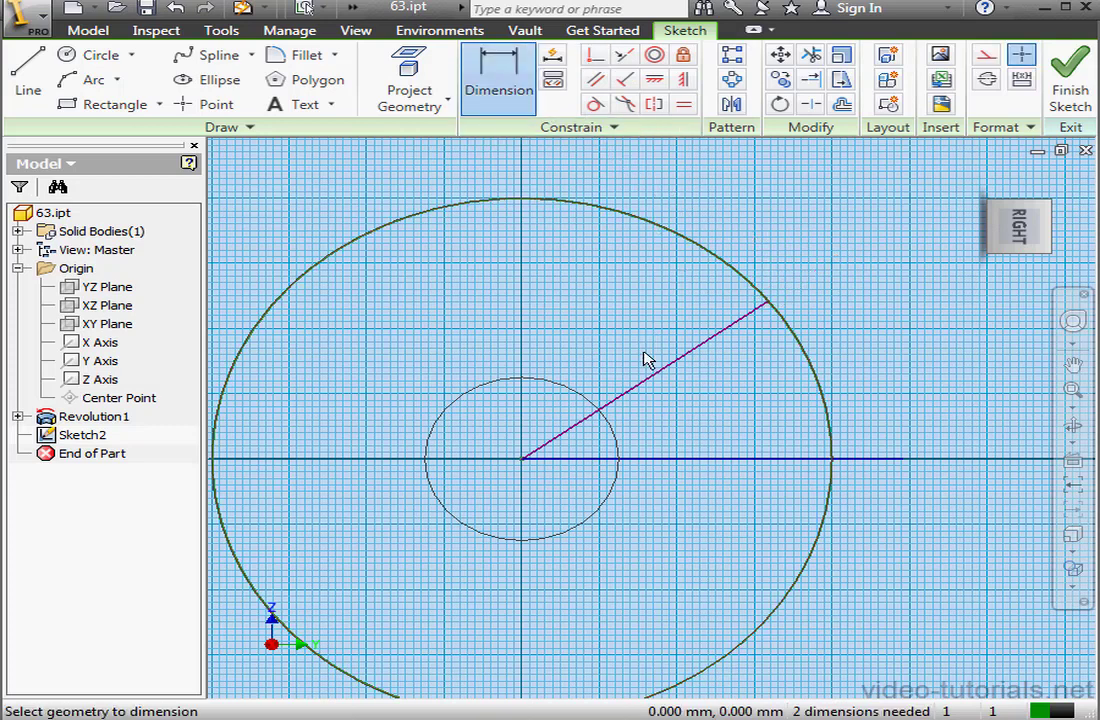
click(672, 465)
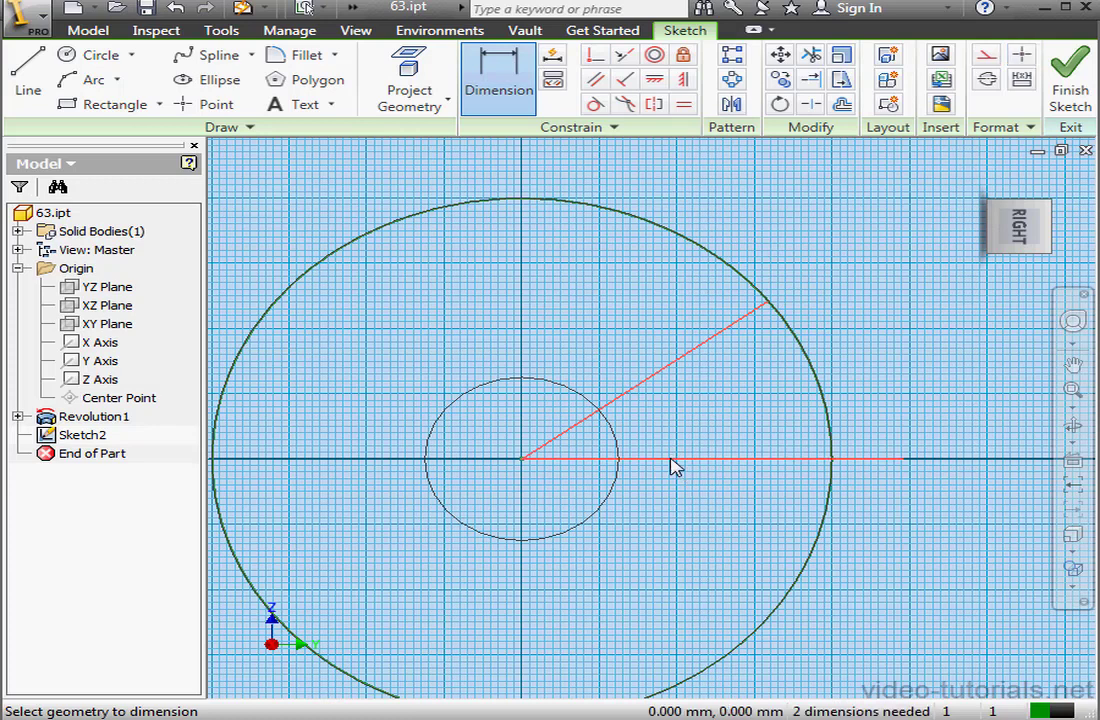
click(695, 430)
text(45)
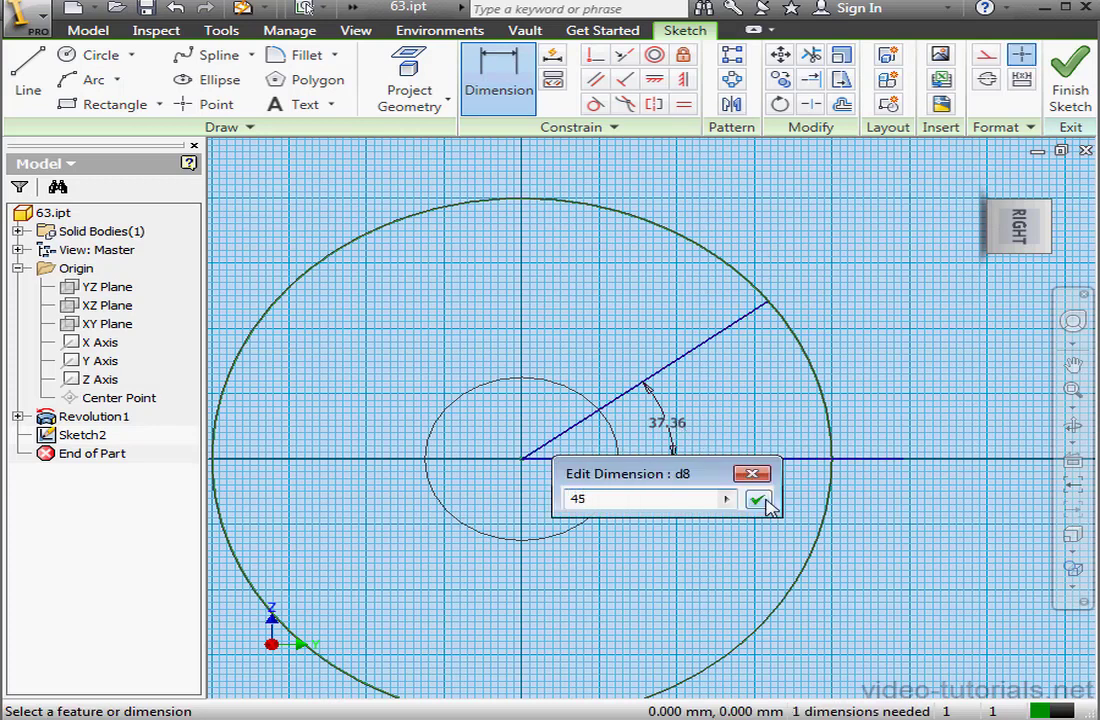
click(758, 500)
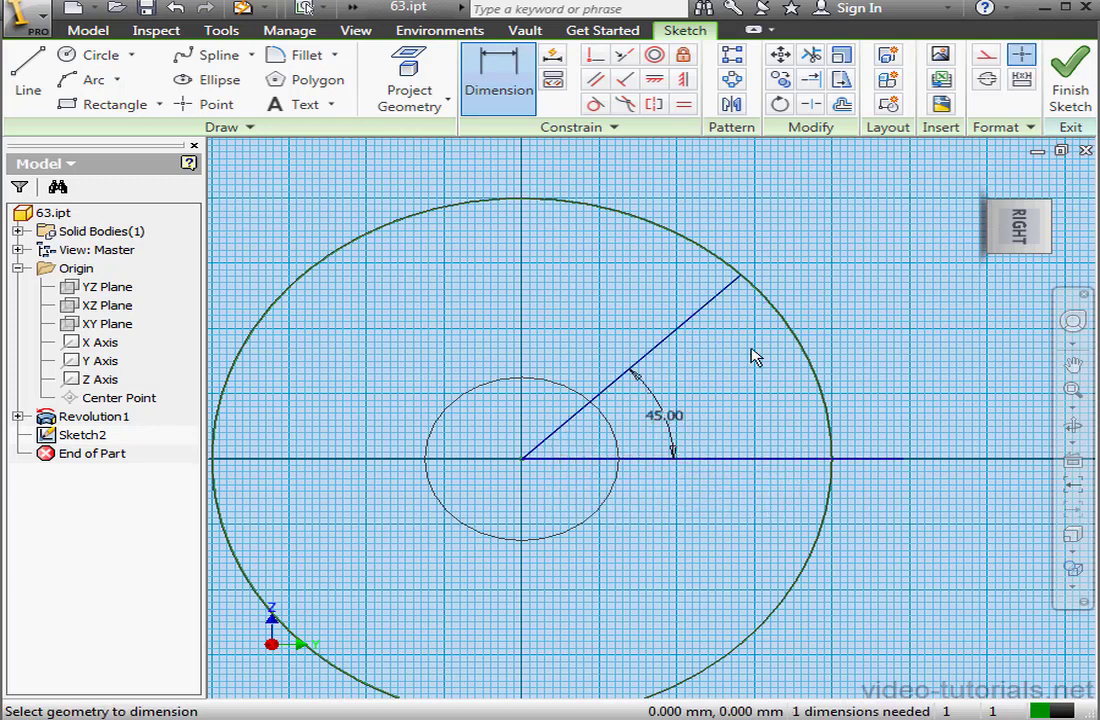
Offset the connected pair of lines about 9 mm to both the outer and the inner side.
click(841, 104)
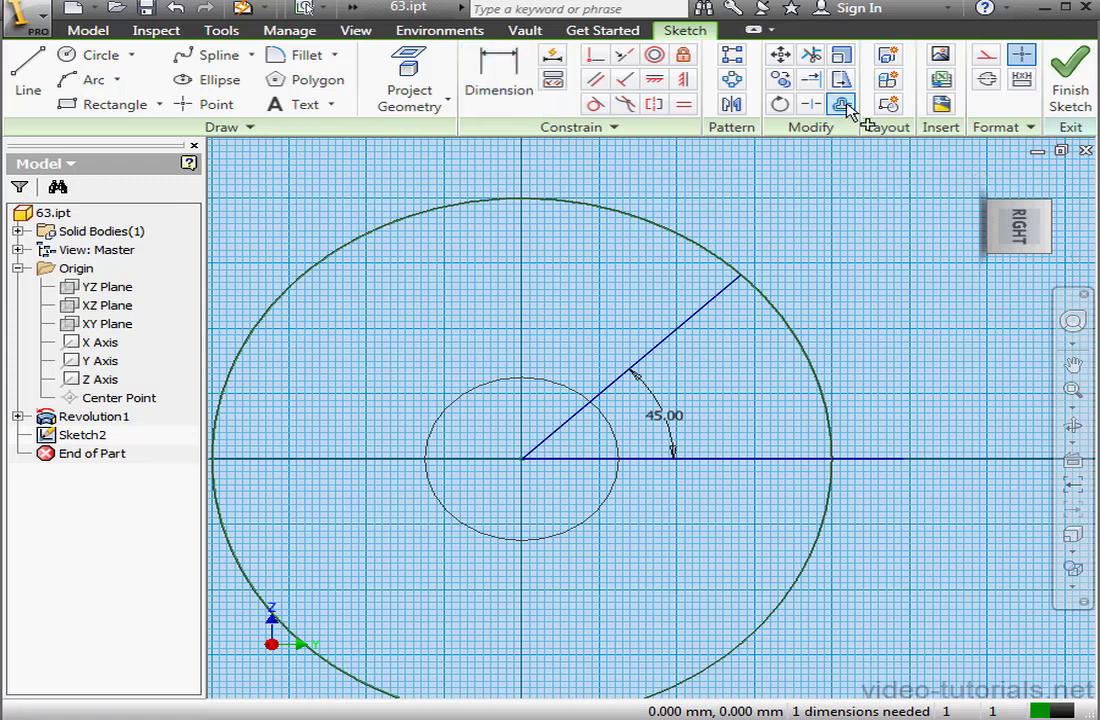
click(661, 342)
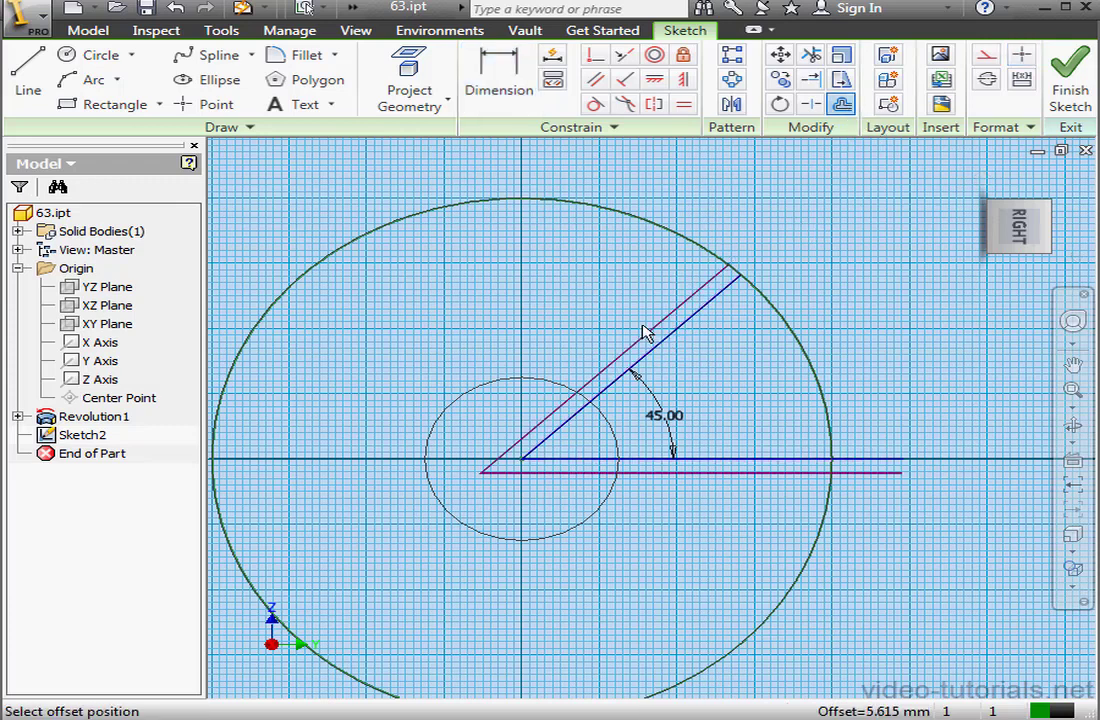
click(638, 332)
click(658, 352)
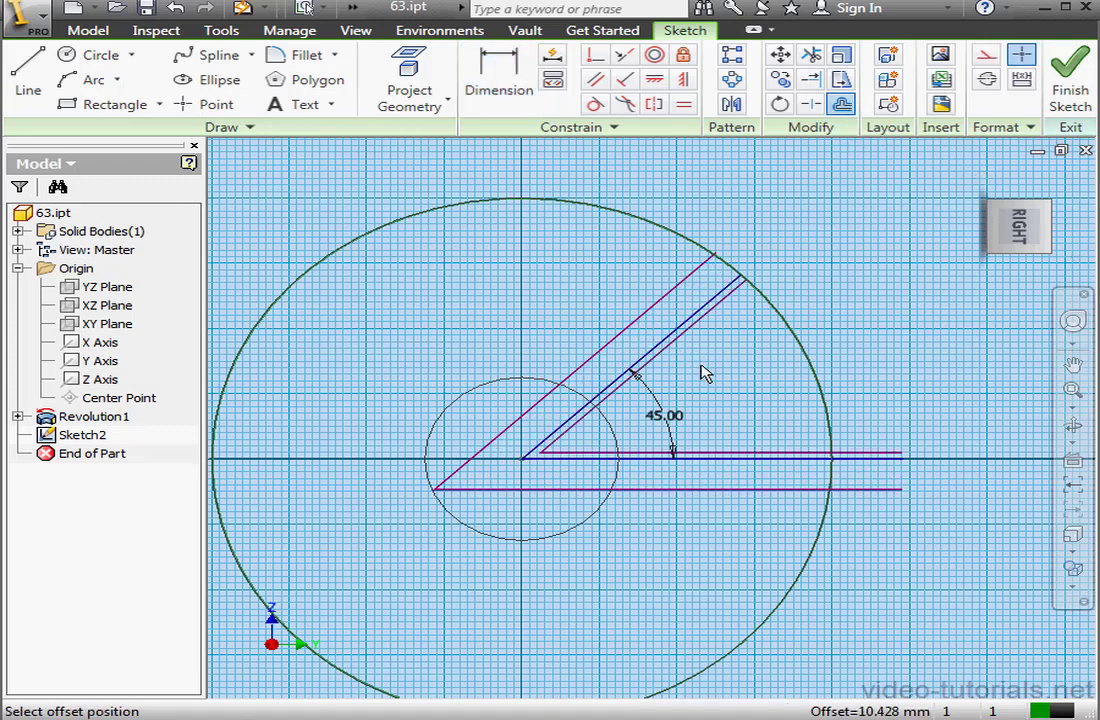
click(703, 370)
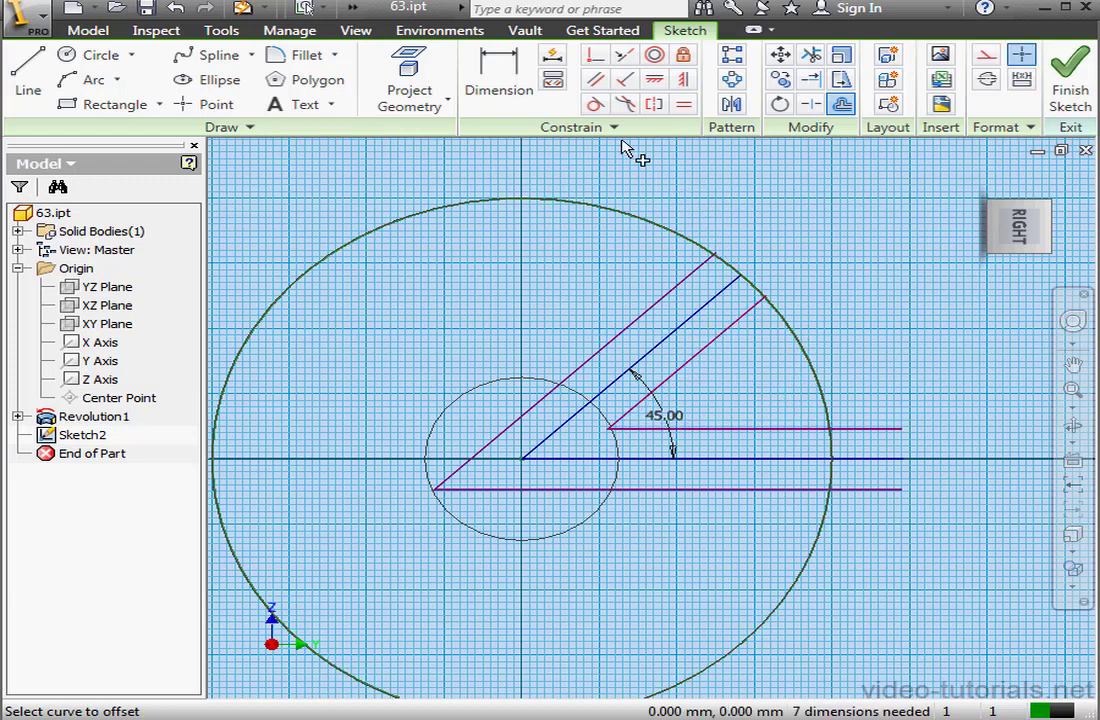
Dimension the distance between the original angled line and its outer offset line as 10 mm.
click(505, 76)
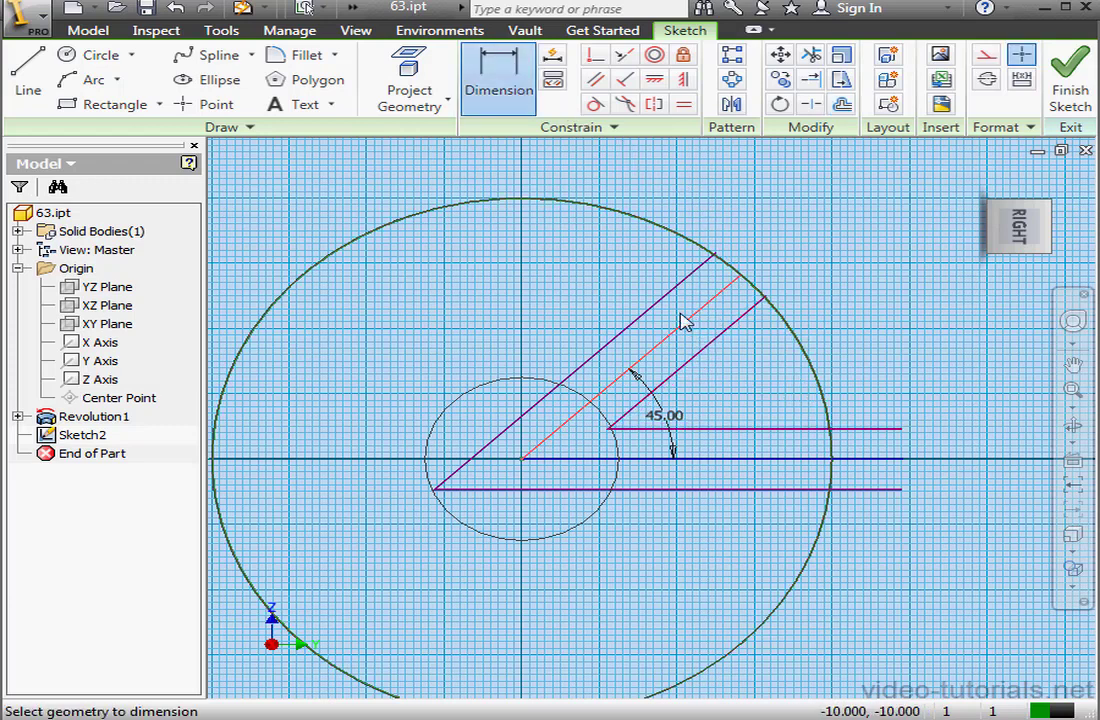
click(660, 323)
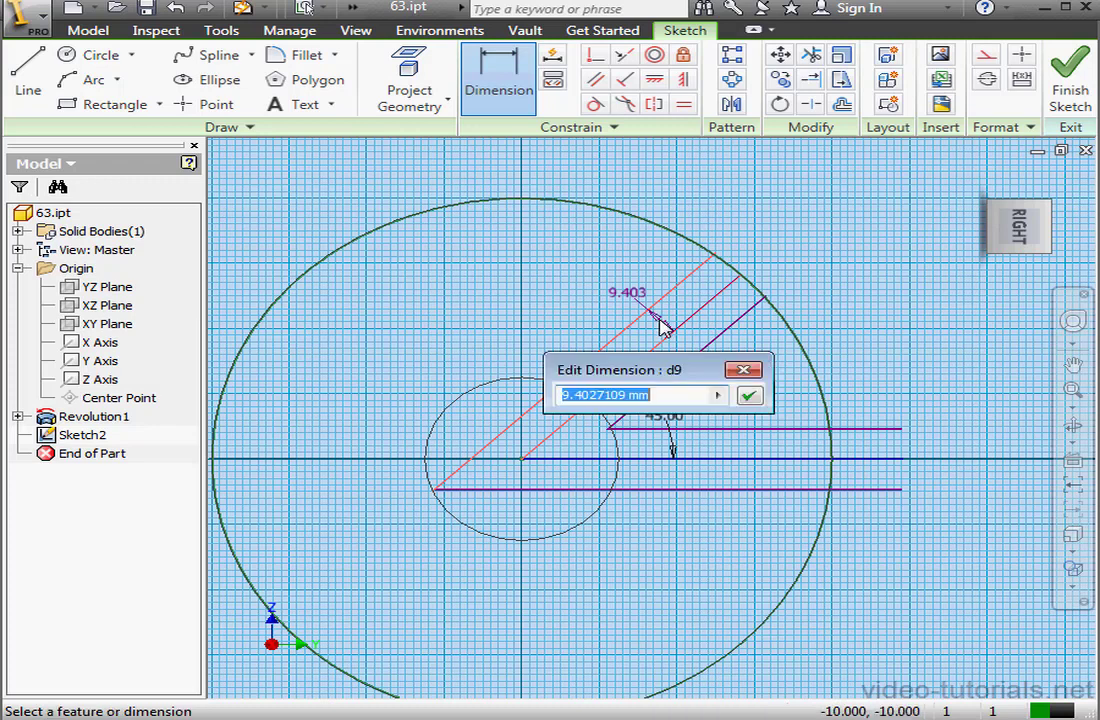
text(1)
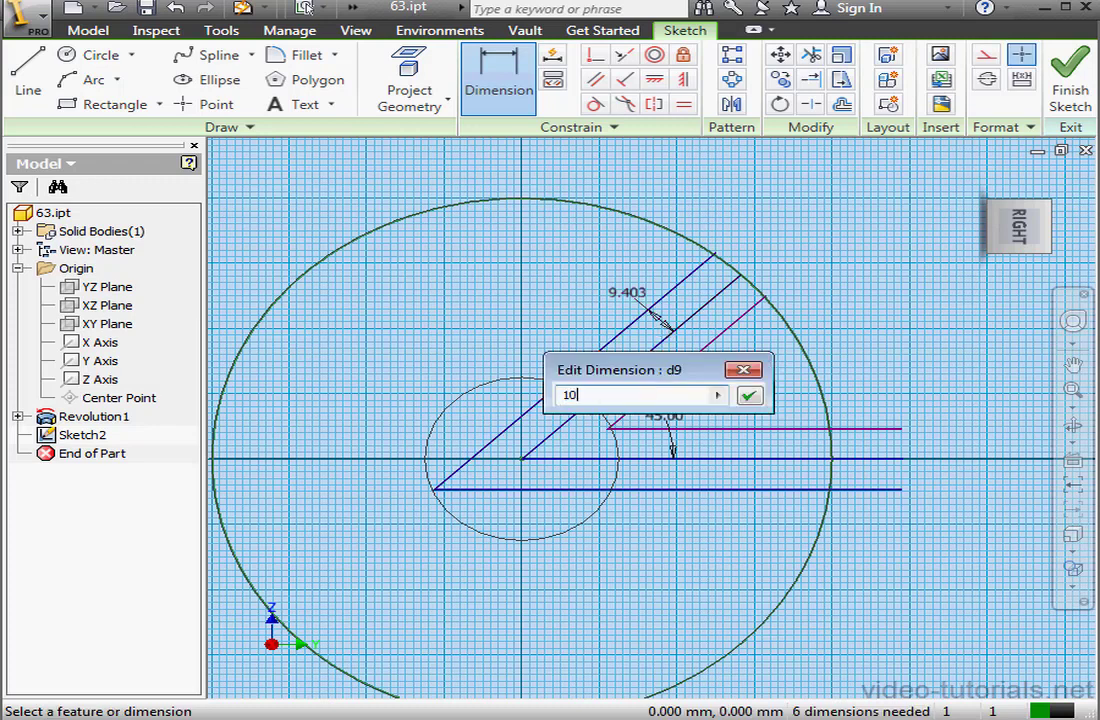
text(0)
click(740, 394)
Dimension the distance between the original angled line and its inner offset line as 10 mm.
click(708, 316)
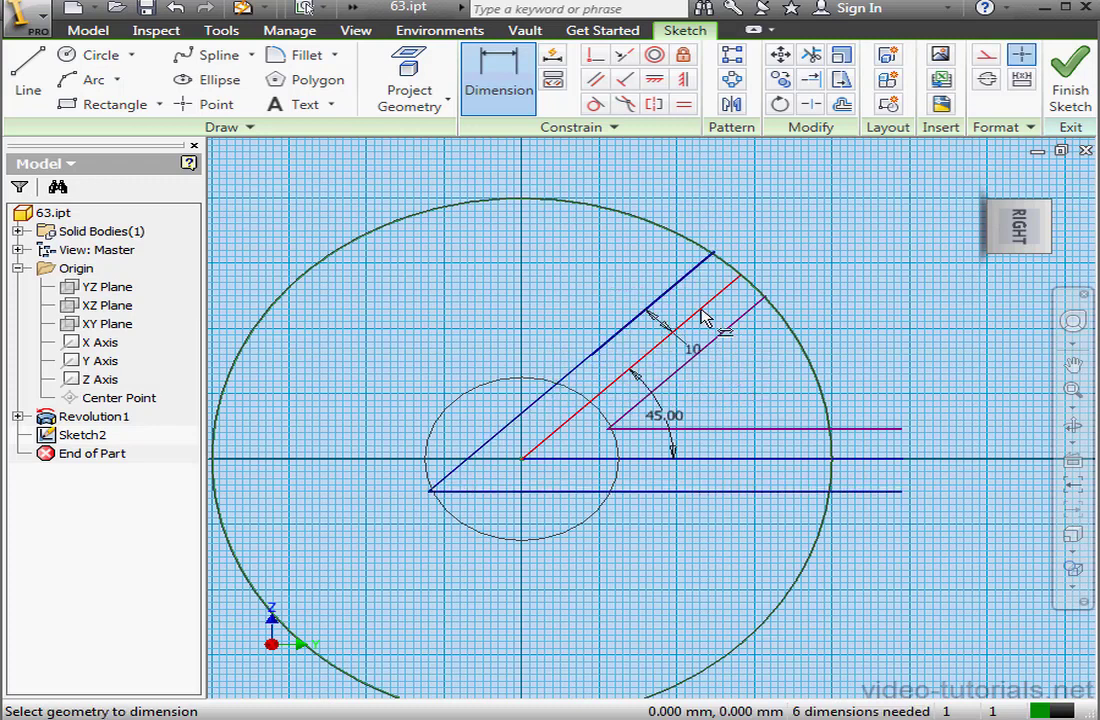
click(724, 332)
click(740, 355)
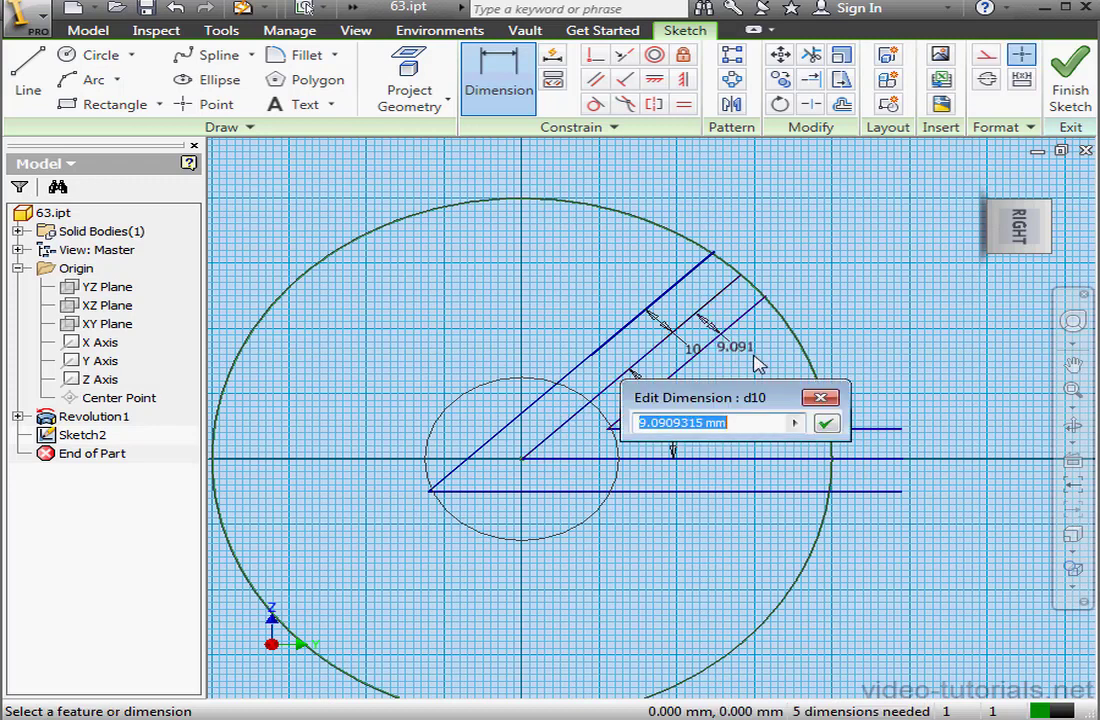
text(10)
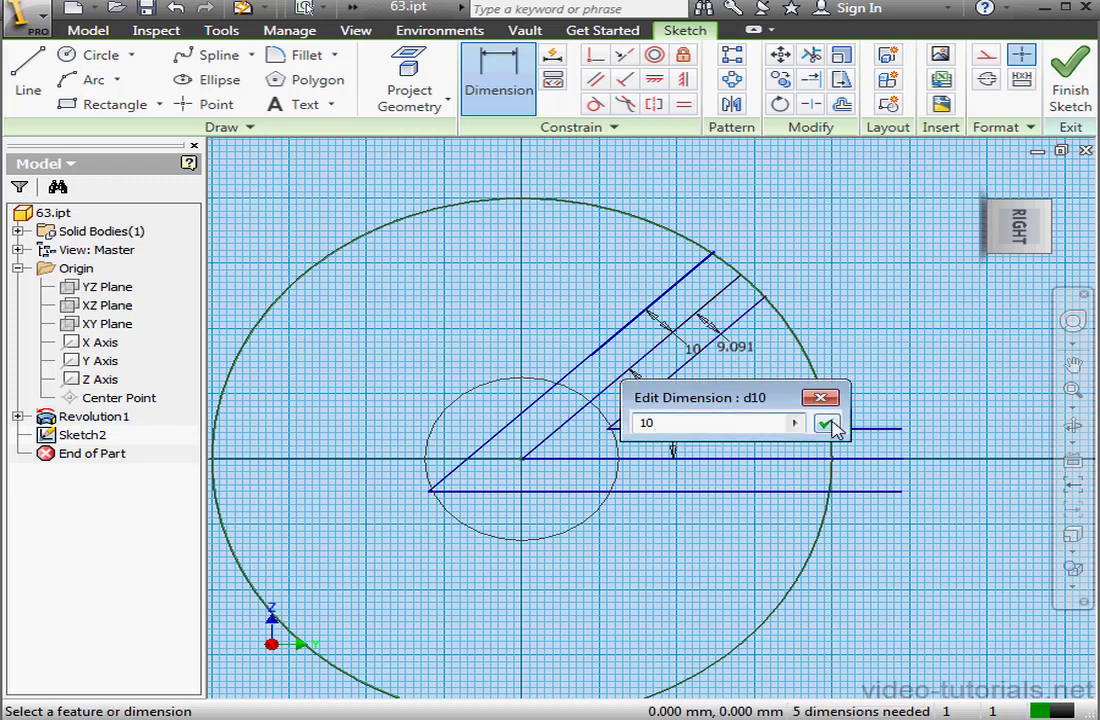
click(826, 424)
key(Escape)
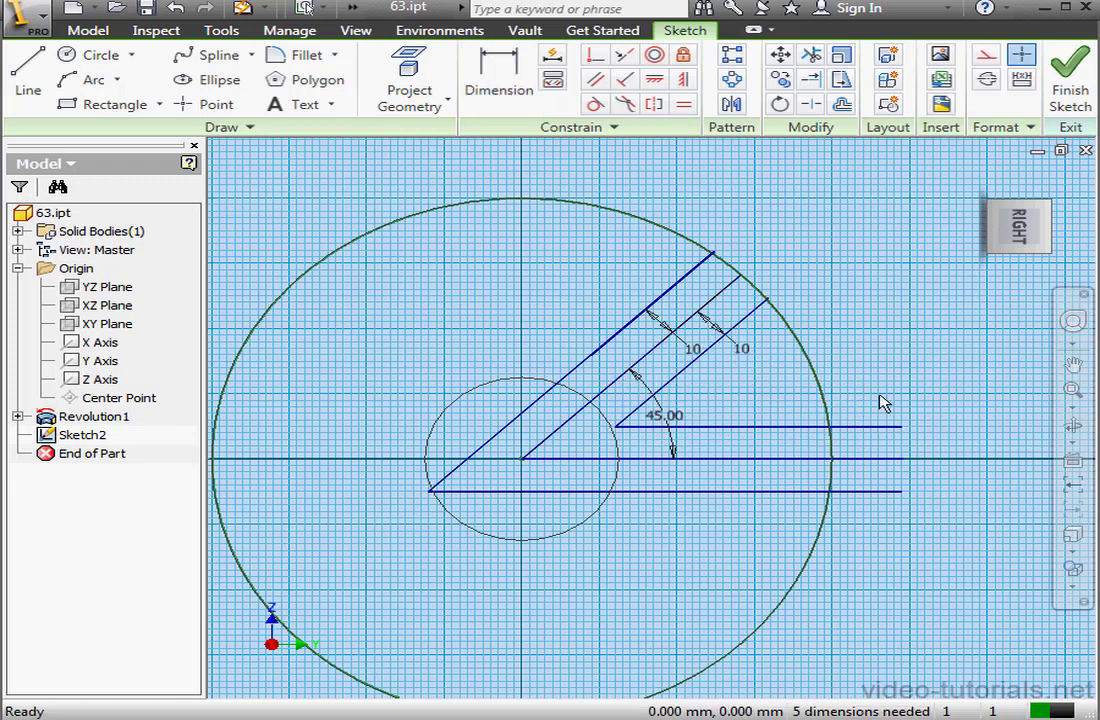
Delete the two horizontal offset lines above and below the original horizontal line.
click(884, 428)
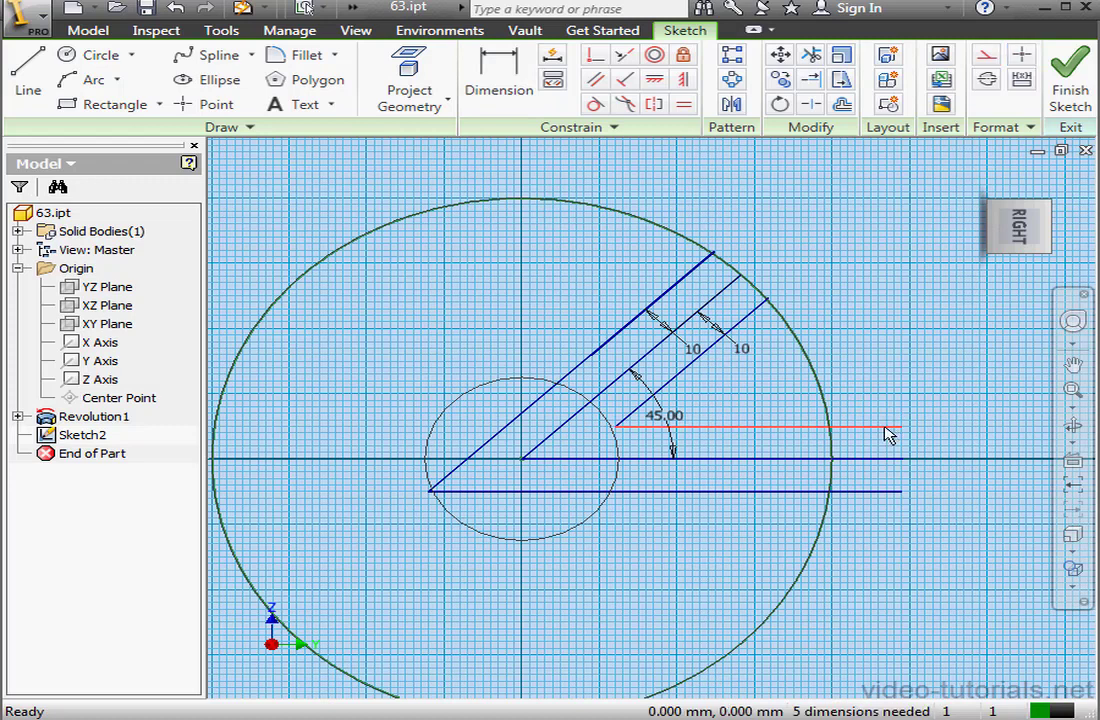
key(Delete)
click(871, 493)
key(Delete)
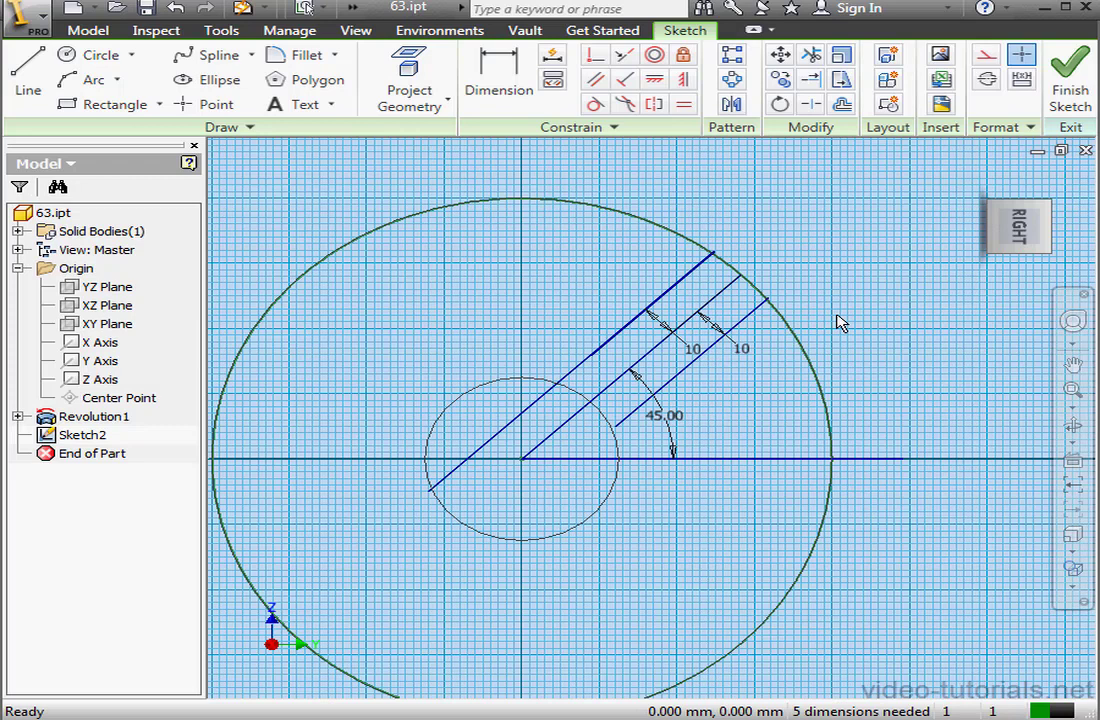
Draw a three-point arc with a 10 mm radius joining the outer ends of the two angled offset lines.
click(117, 80)
click(105, 120)
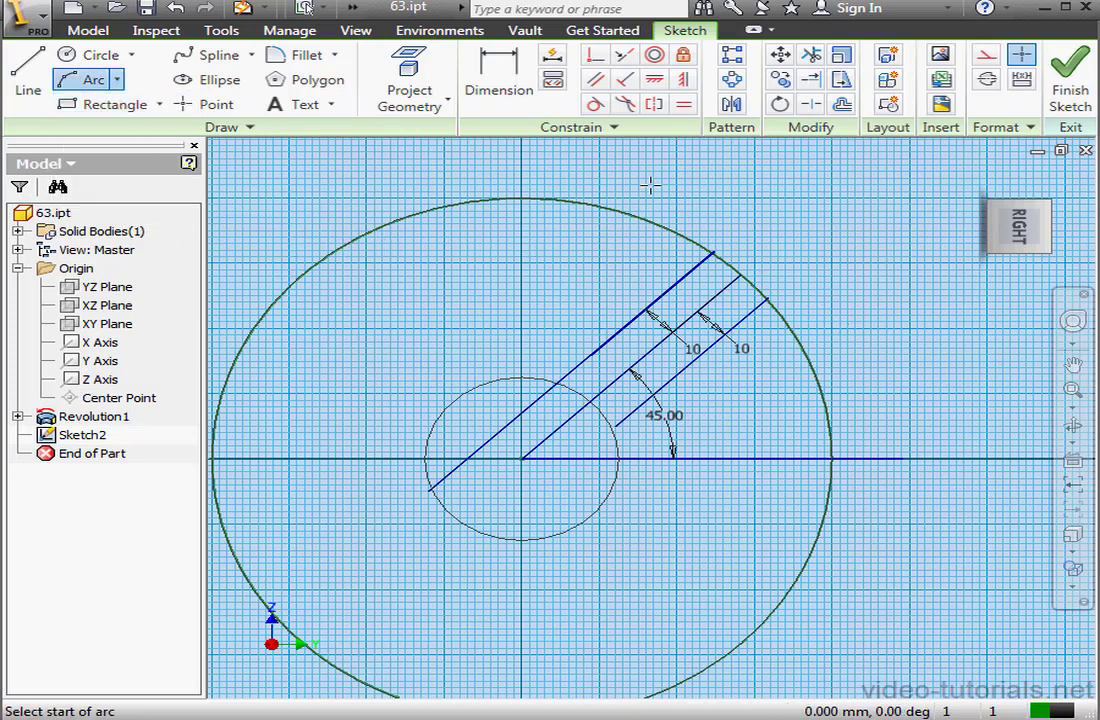
click(713, 252)
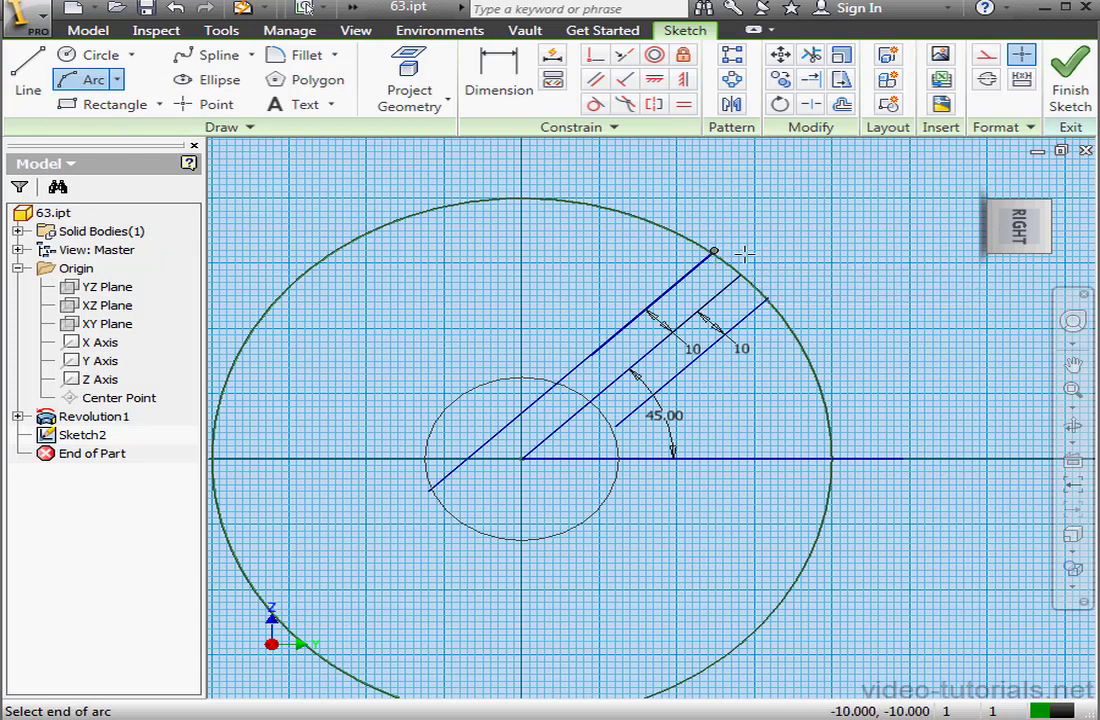
click(766, 298)
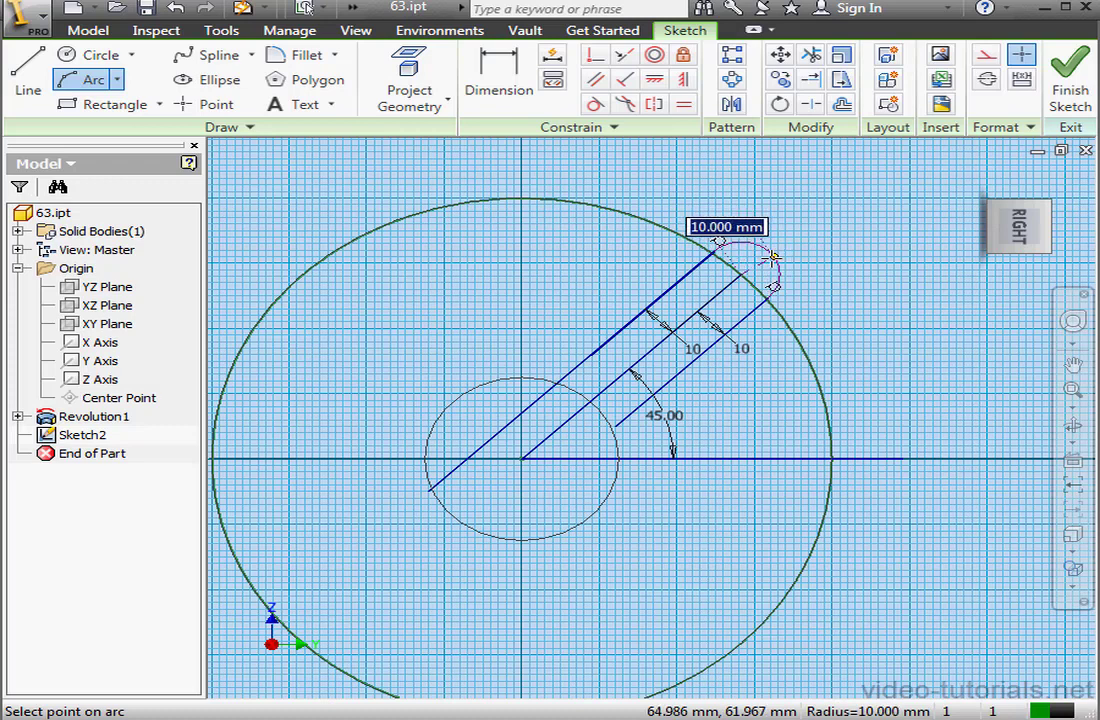
click(773, 257)
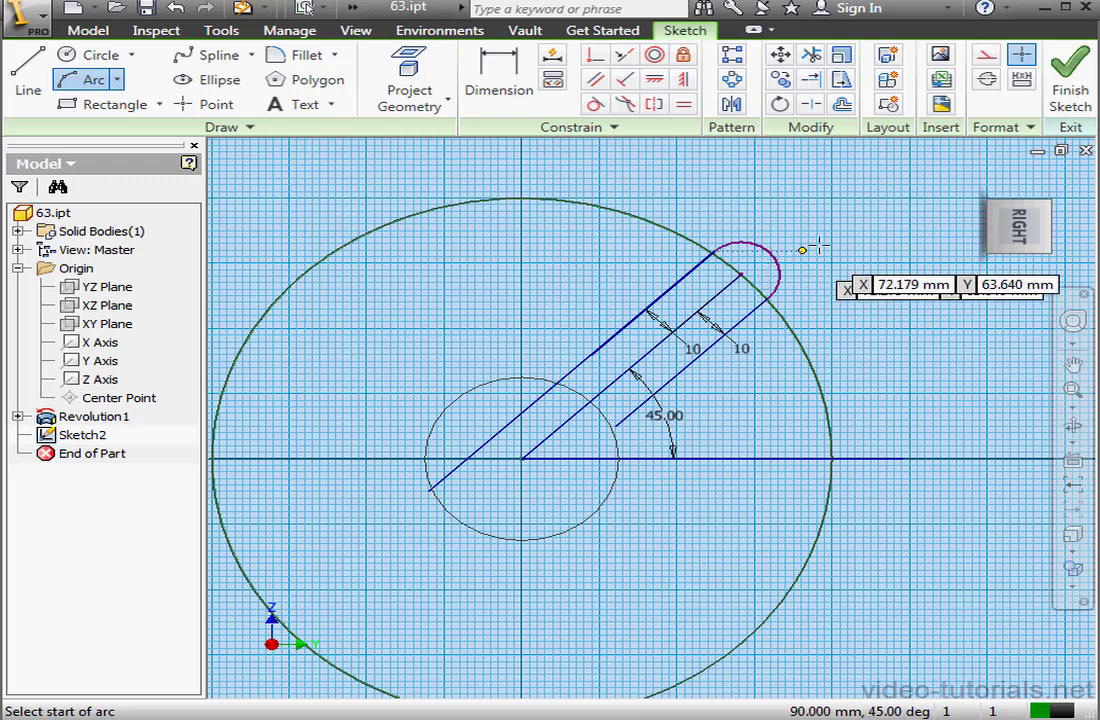
key(Escape)
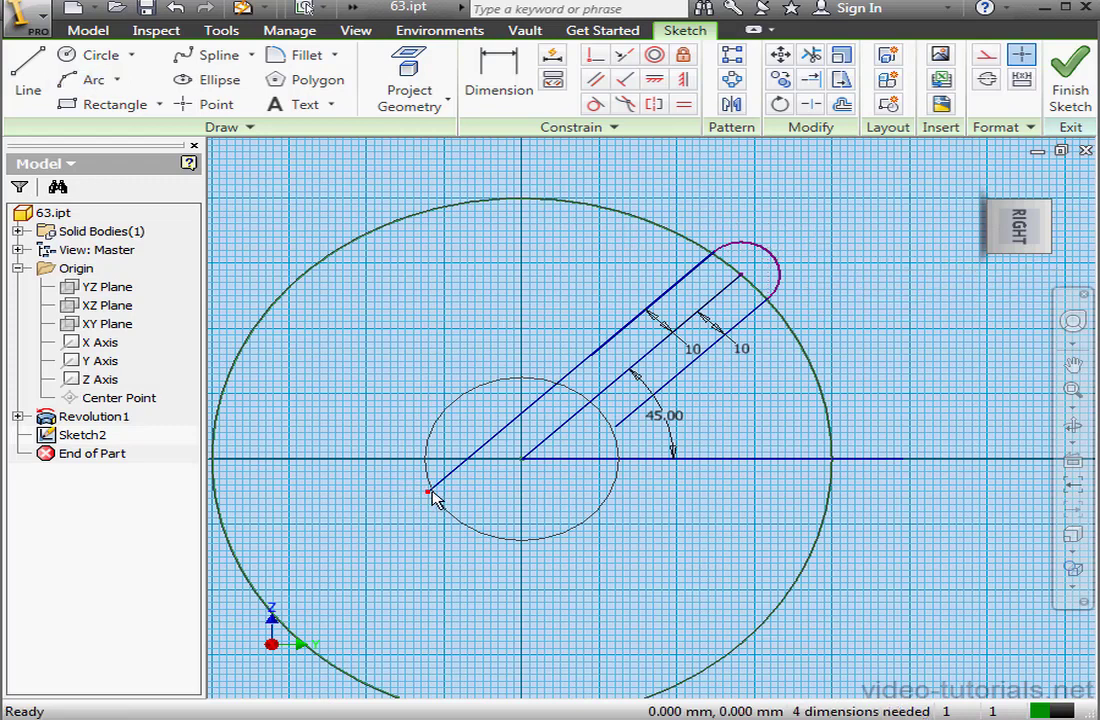
Shorten the upper angled offset line to the small circle and join the inner ends of both offset lines with a line.
drag(430, 493, 564, 381)
key(l)
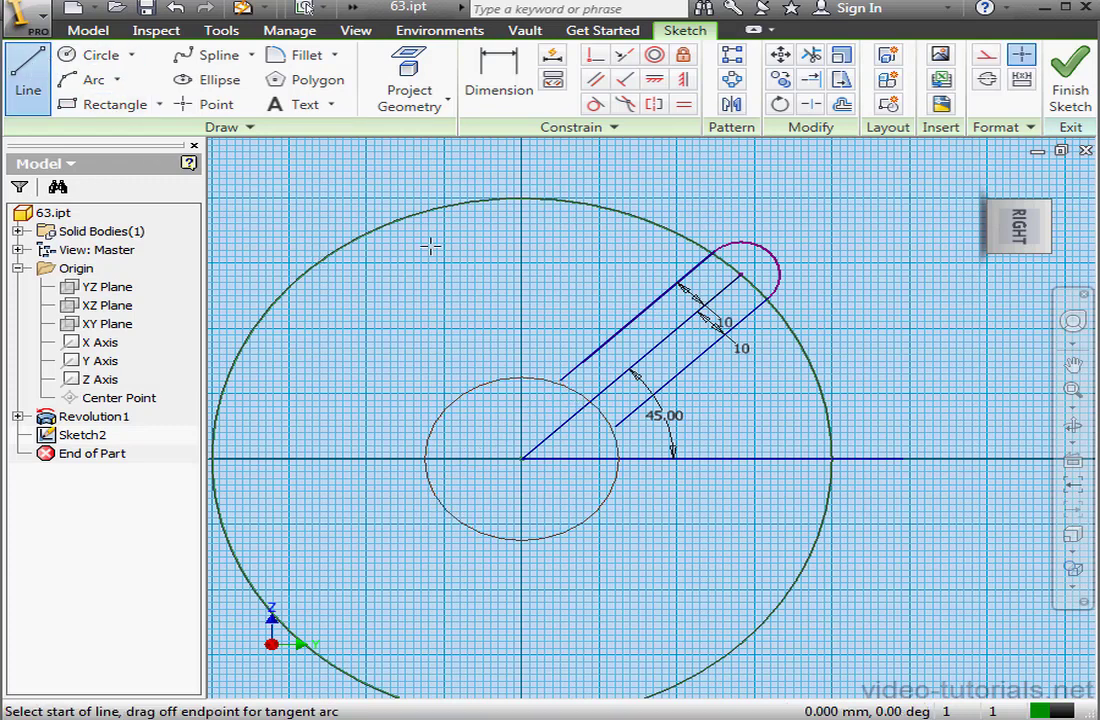
click(563, 381)
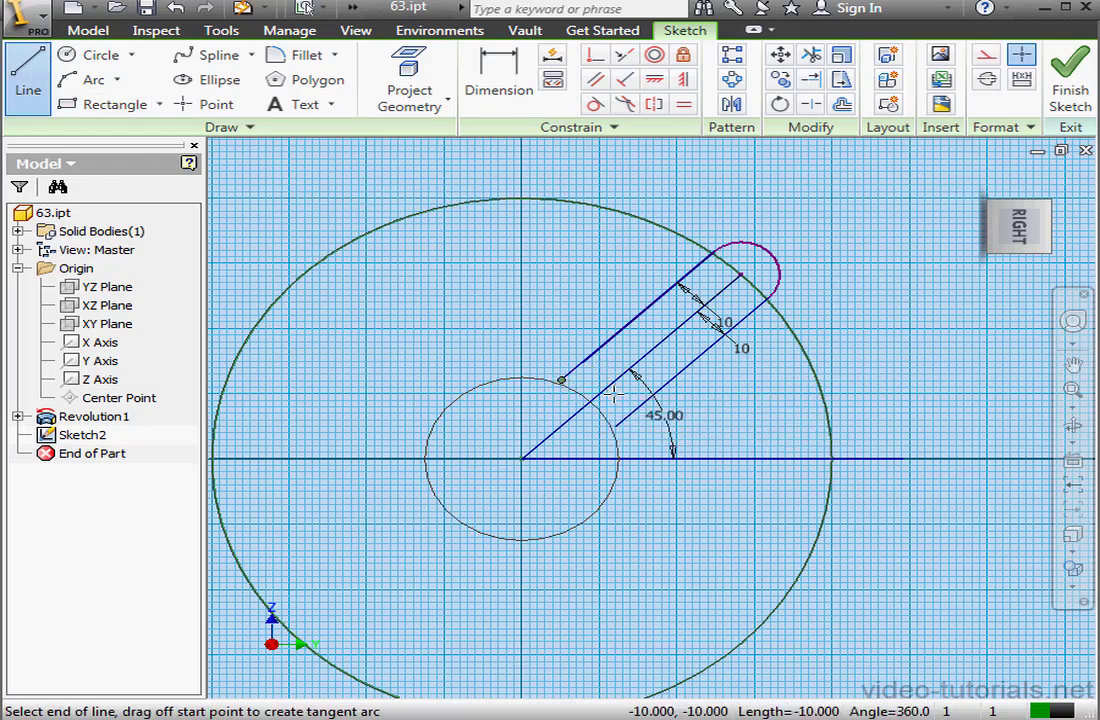
click(615, 425)
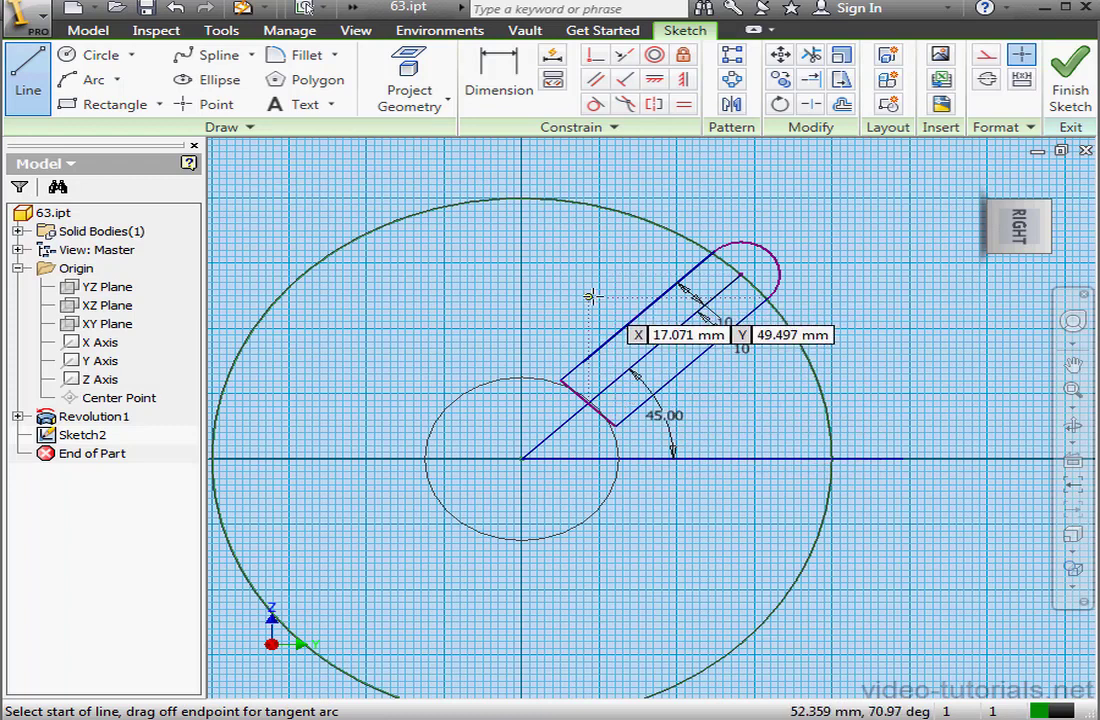
key(Escape)
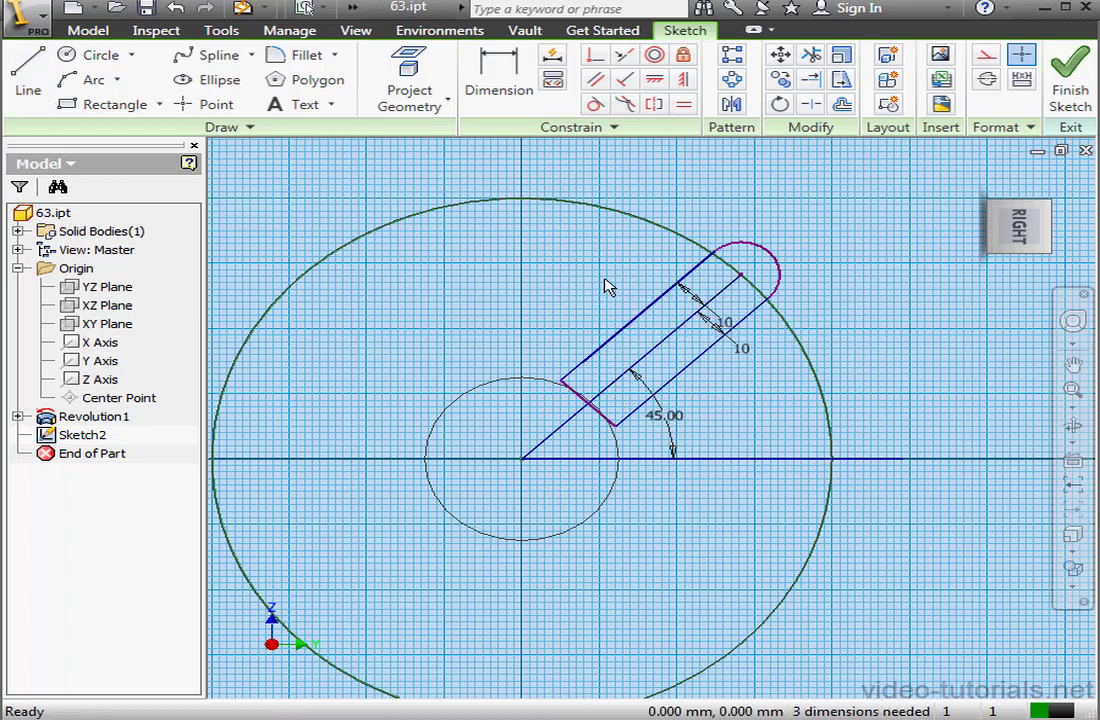
Constrain the short closing line to be coincident with the sketch's center point.
click(596, 54)
click(525, 462)
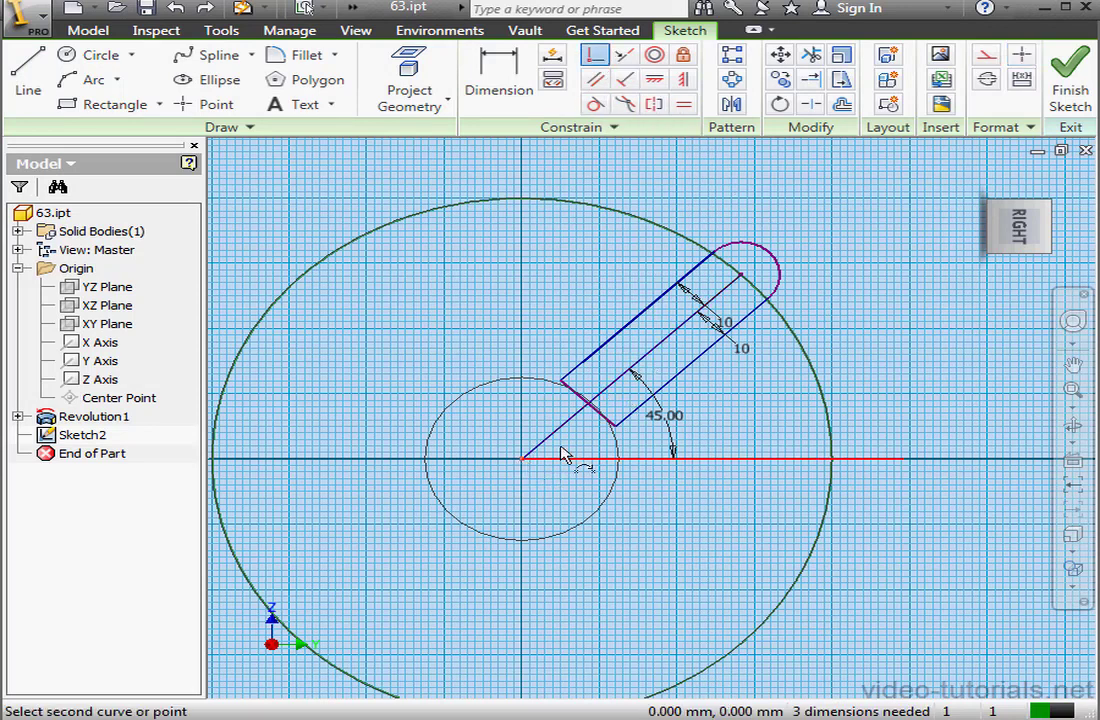
click(597, 422)
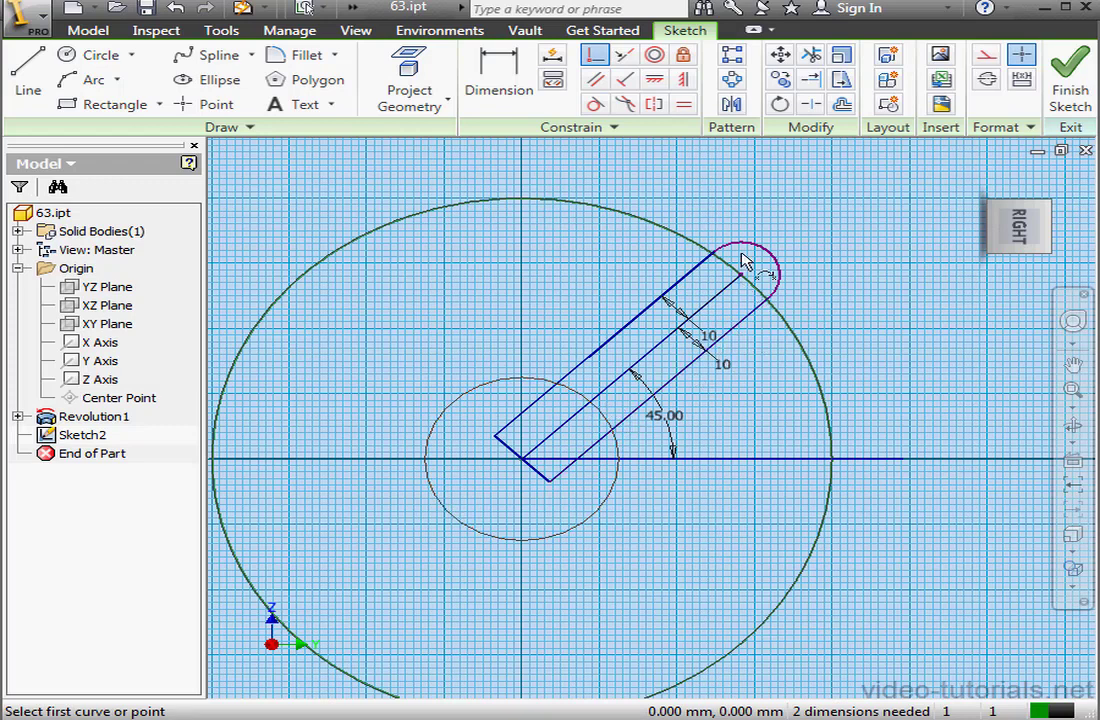
Apply equal constraints between the middle 45° line and the upper offset line, and between the 45° line and the horizontal line.
click(683, 104)
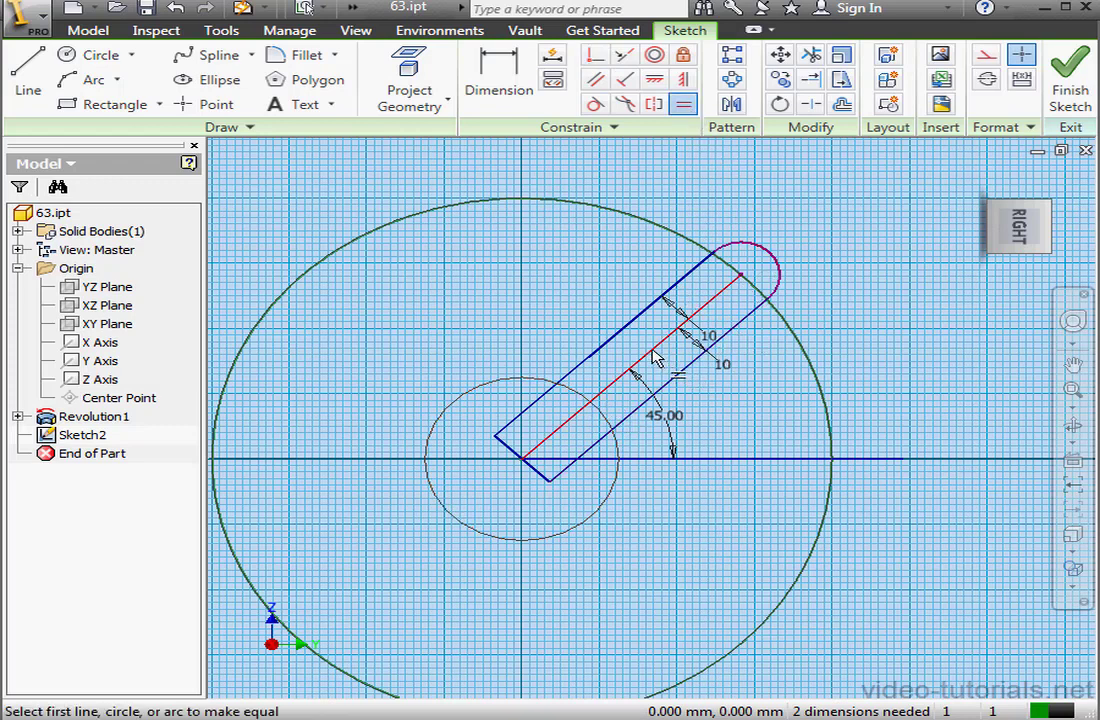
click(632, 324)
click(634, 329)
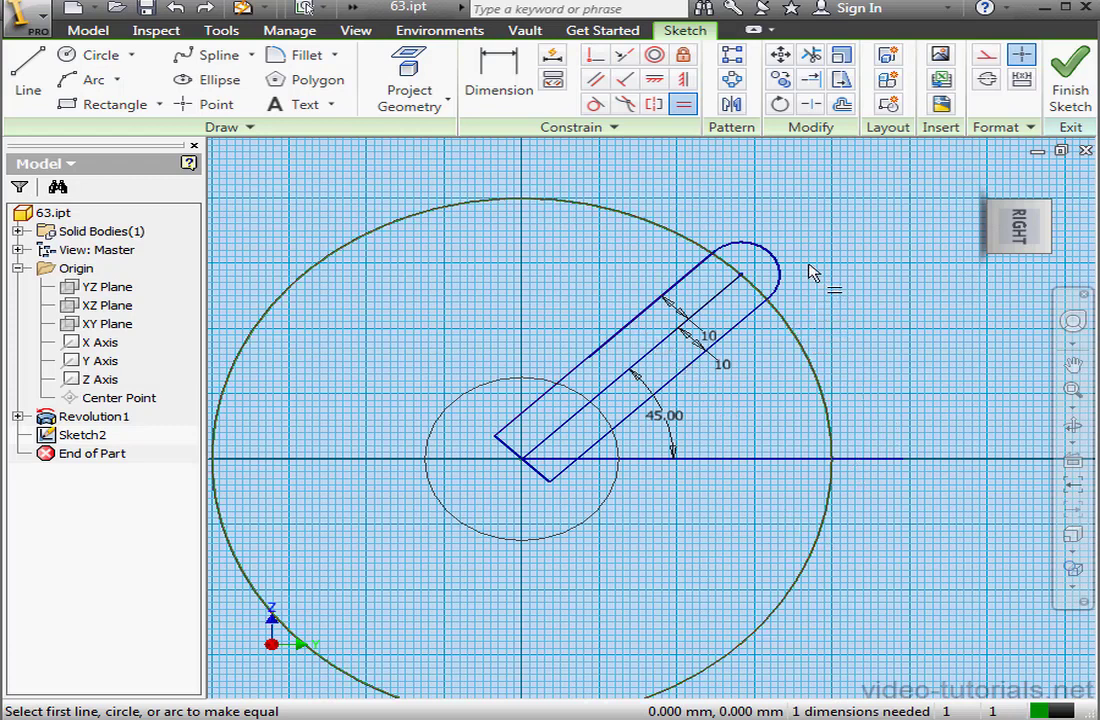
click(725, 287)
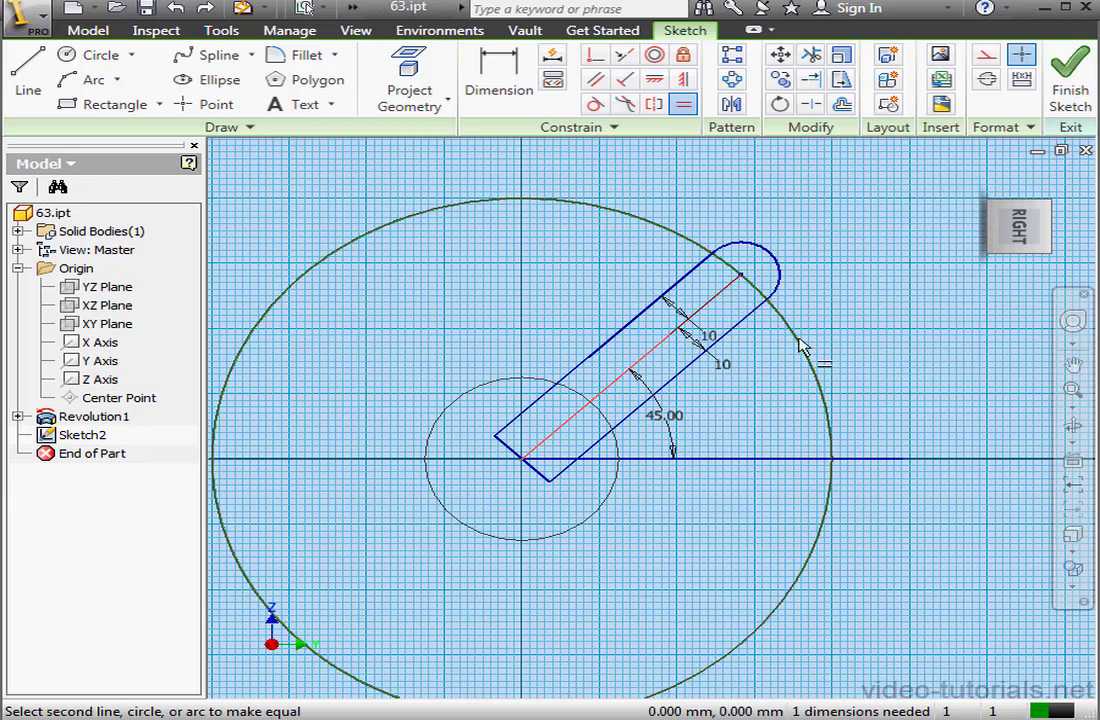
click(806, 460)
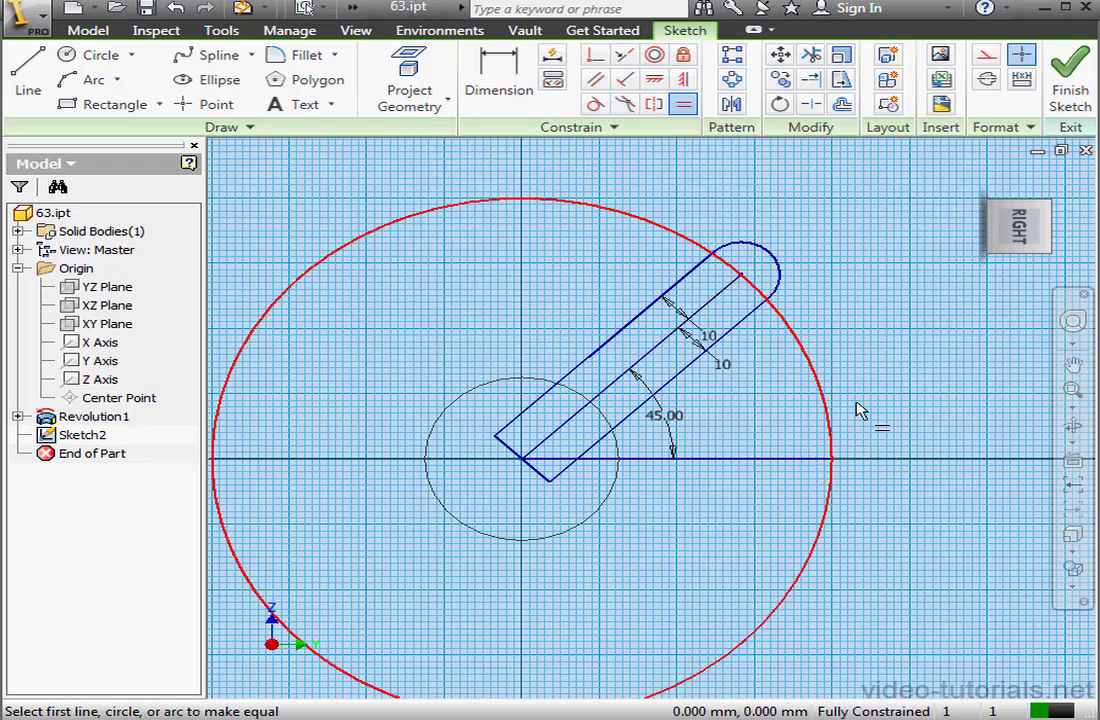
key(Escape)
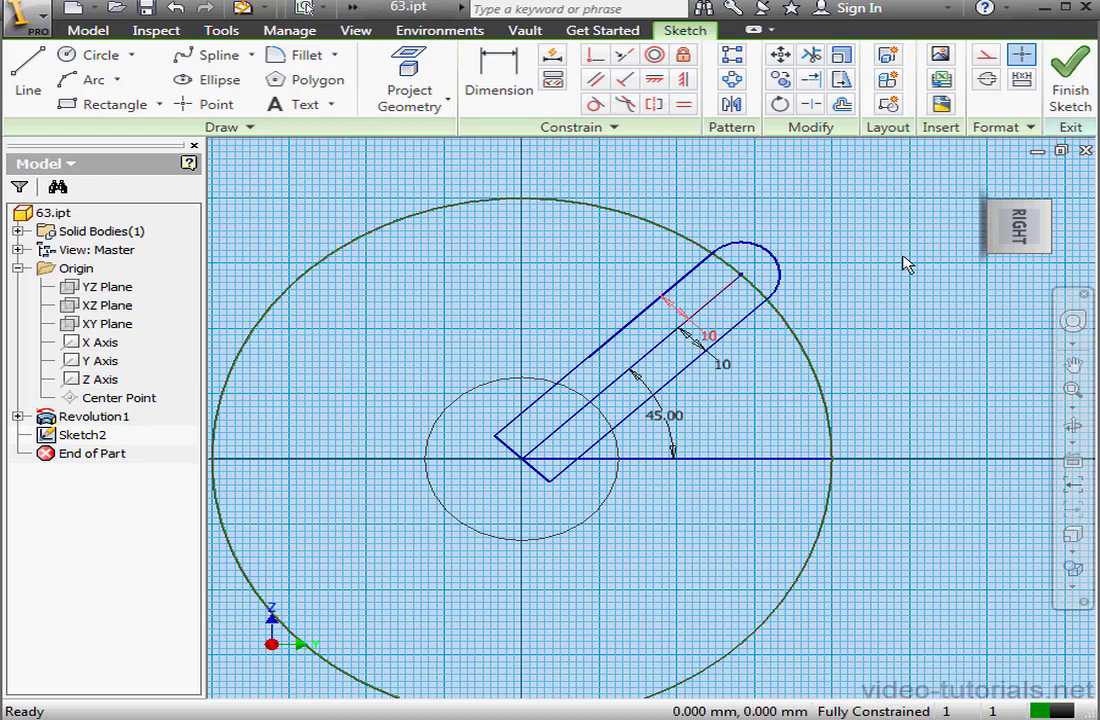
Convert the horizontal line and the middle 45° line to construction lines and finish the sketch.
click(744, 459)
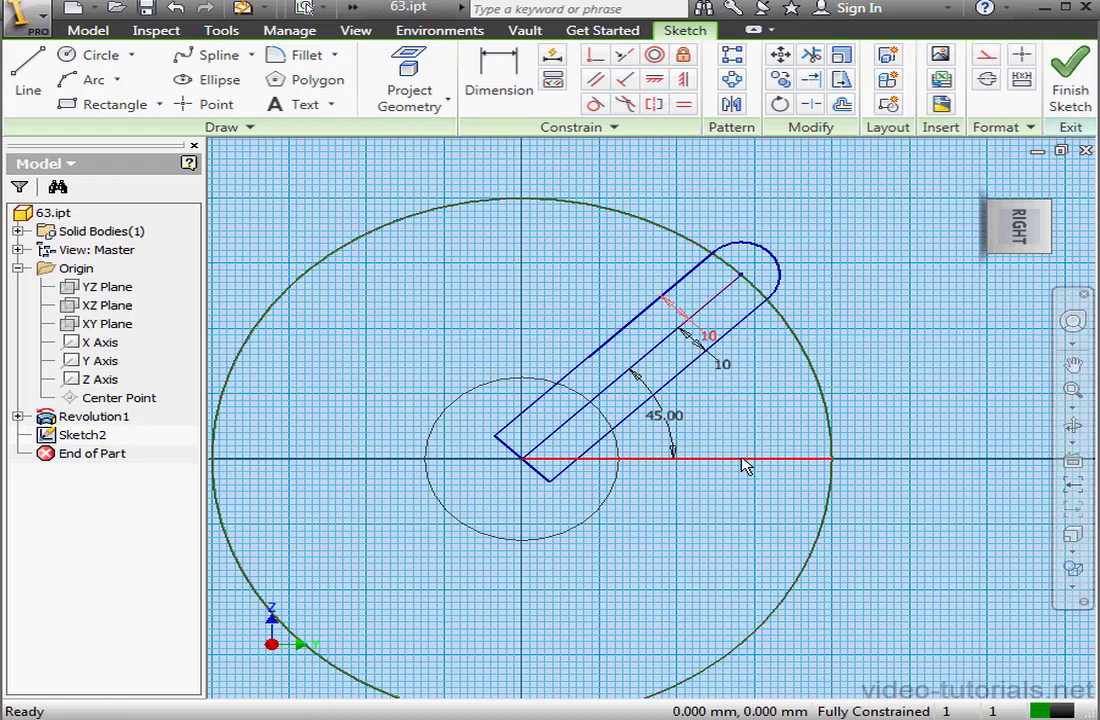
click(986, 56)
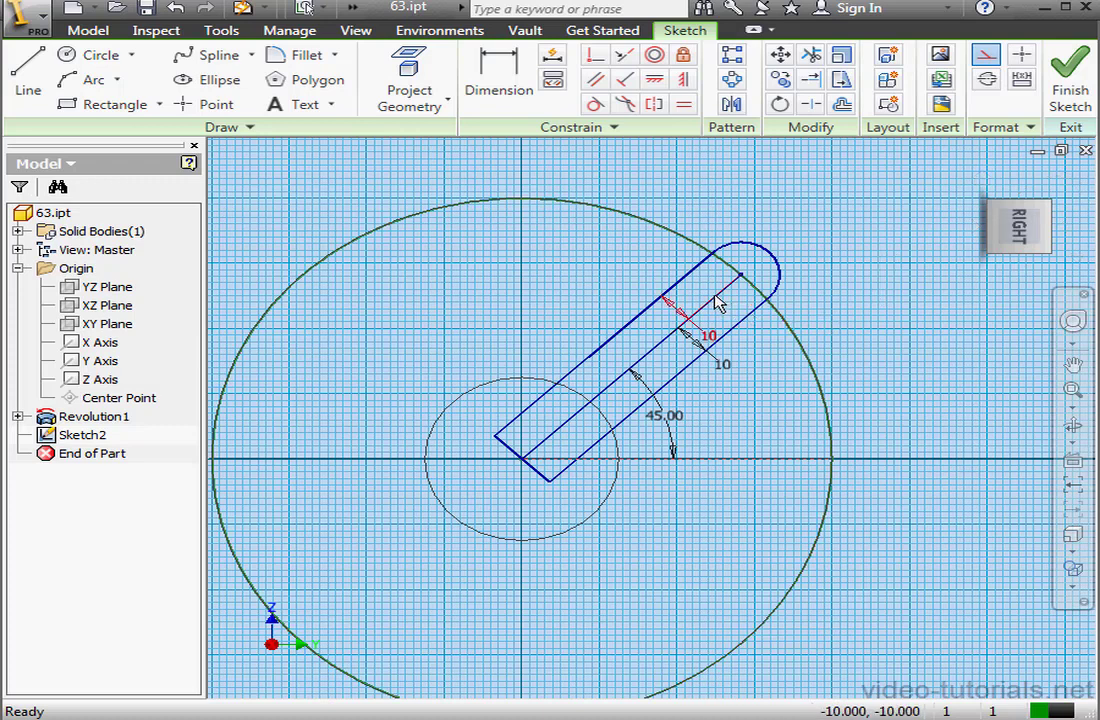
click(617, 381)
click(985, 54)
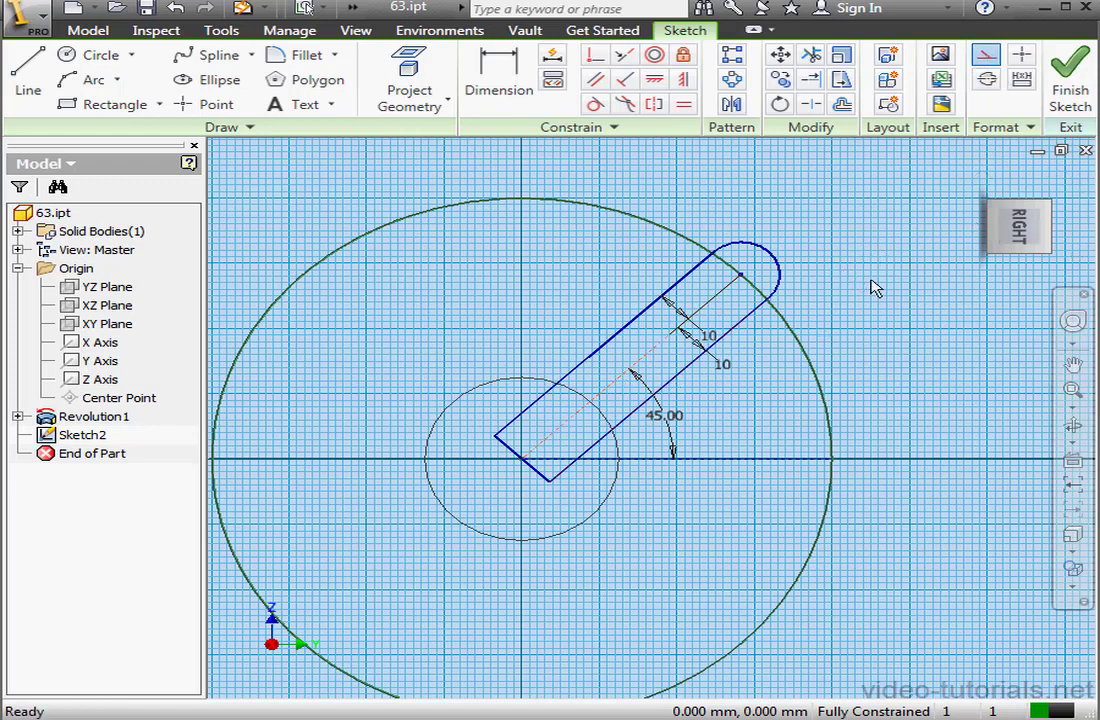
click(1070, 75)
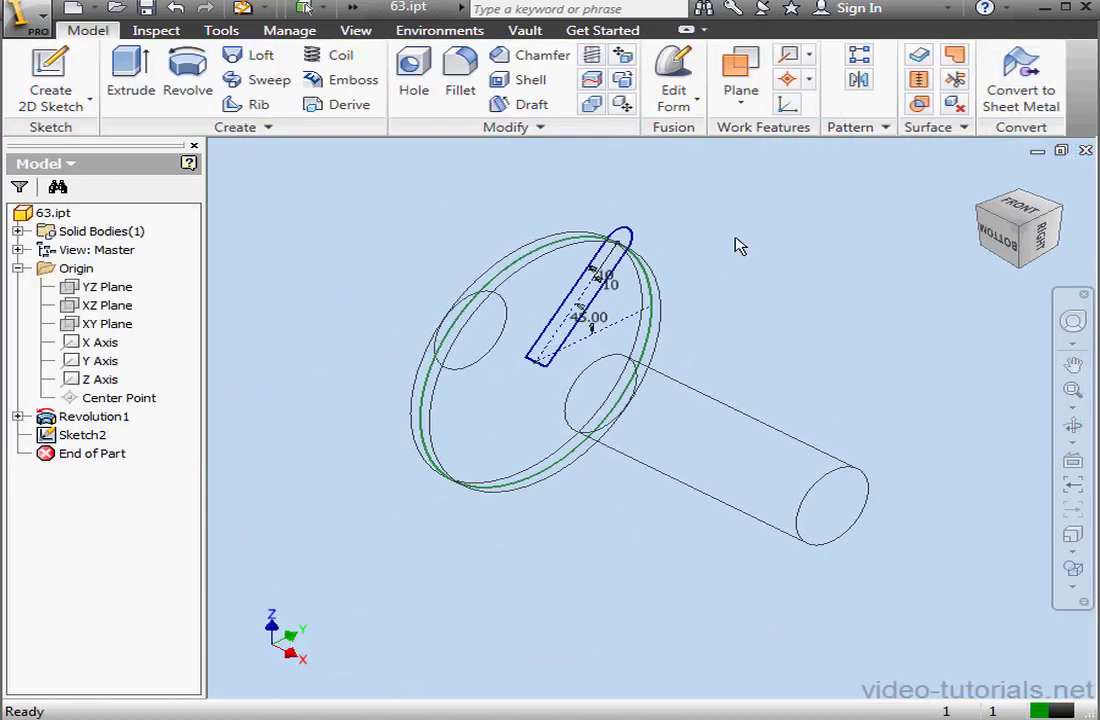
Extrude the round-ended slot profile symmetrically by 20 mm, joined to the revolved body.
click(131, 75)
click(622, 240)
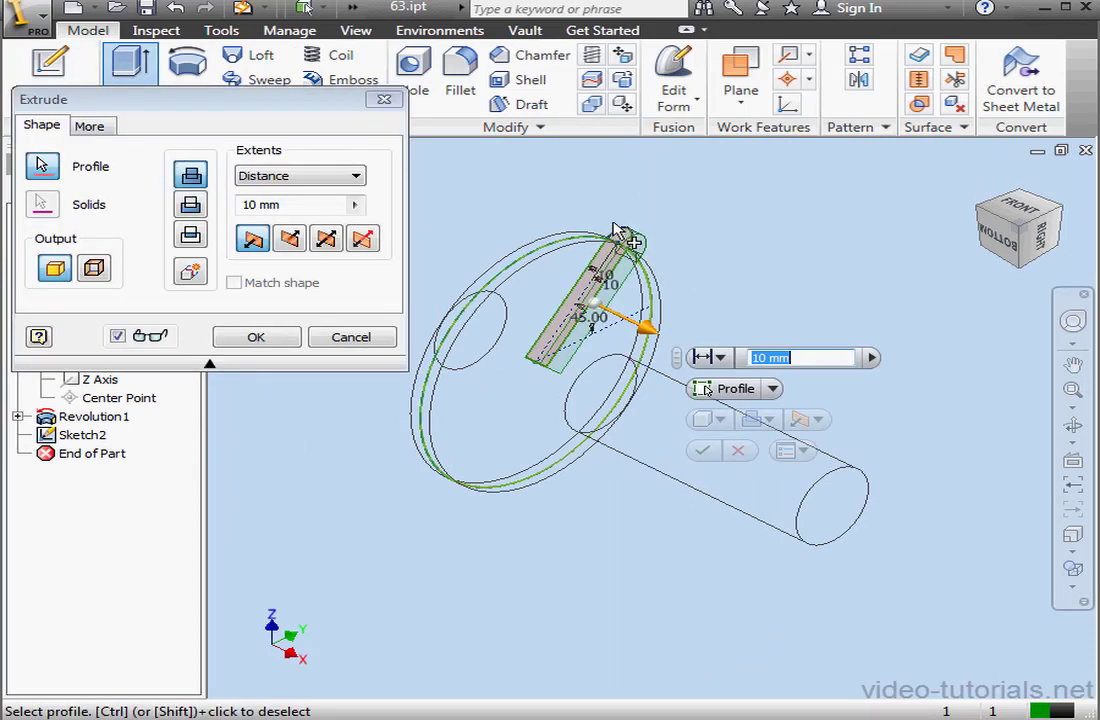
click(327, 238)
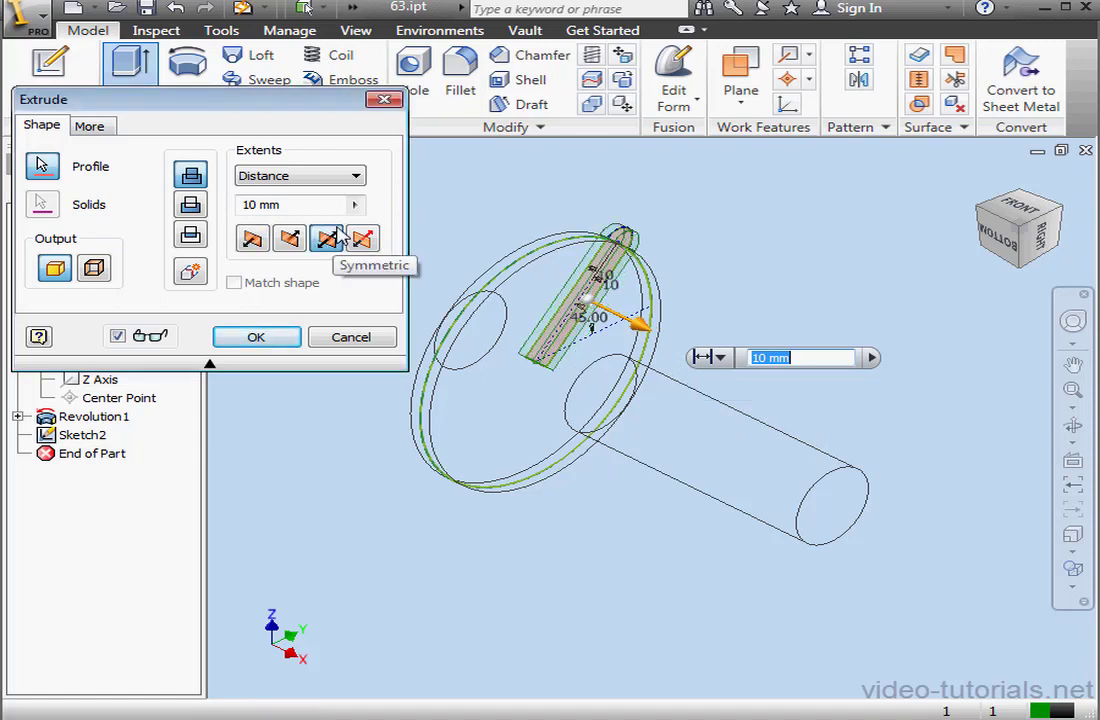
click(250, 206)
text(20)
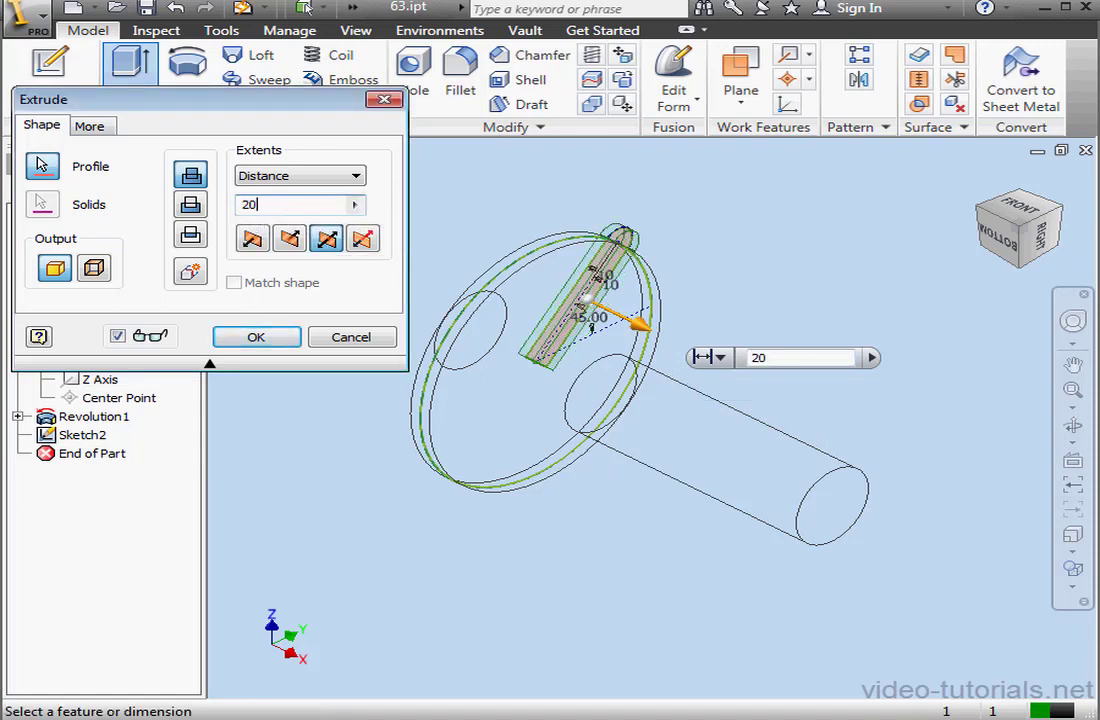
click(268, 339)
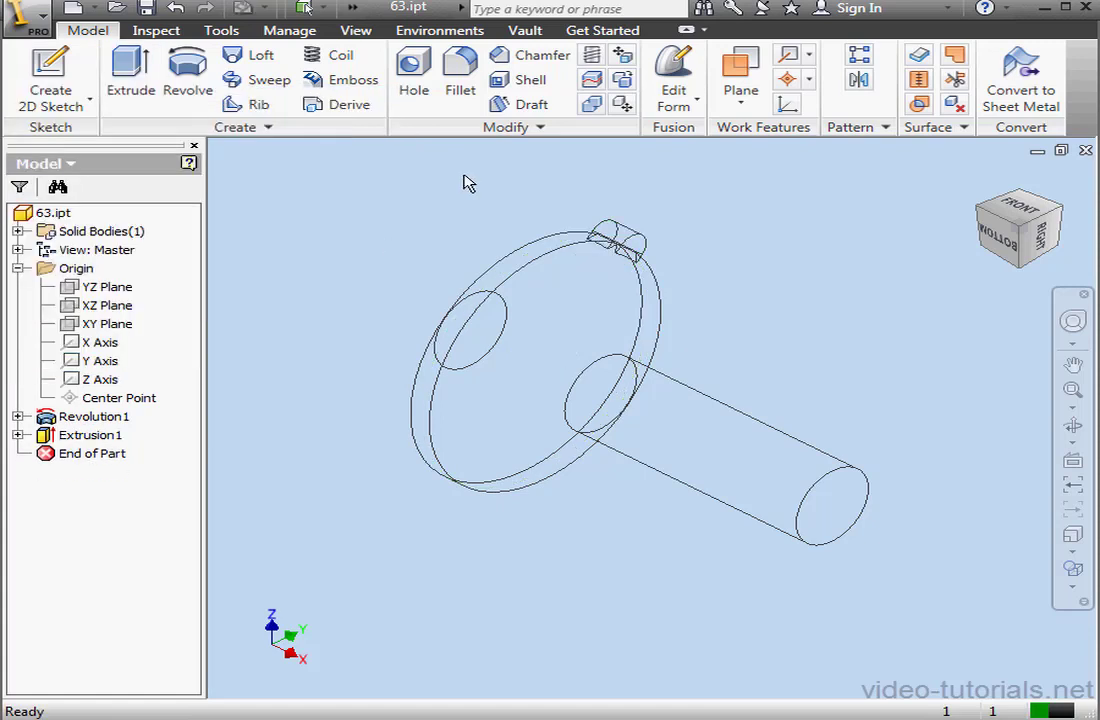
Start a new sketch on the flat end face of the extruded boss at the disc's rim.
scroll(648, 257, down, 5)
right_click(640, 257)
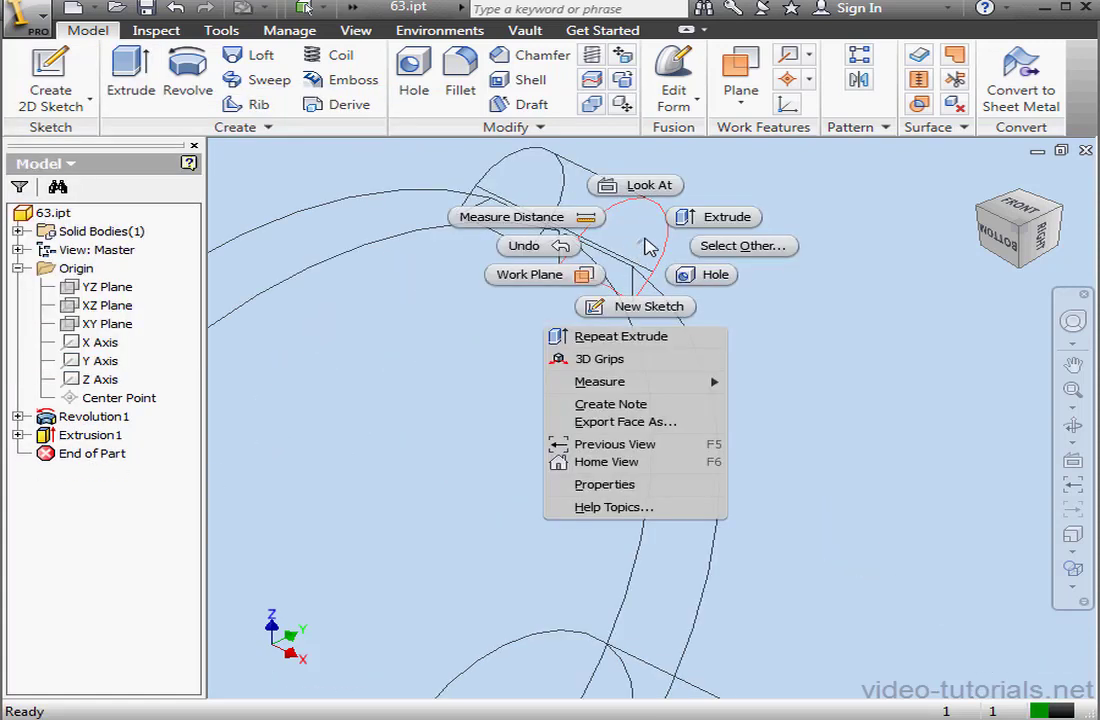
click(658, 310)
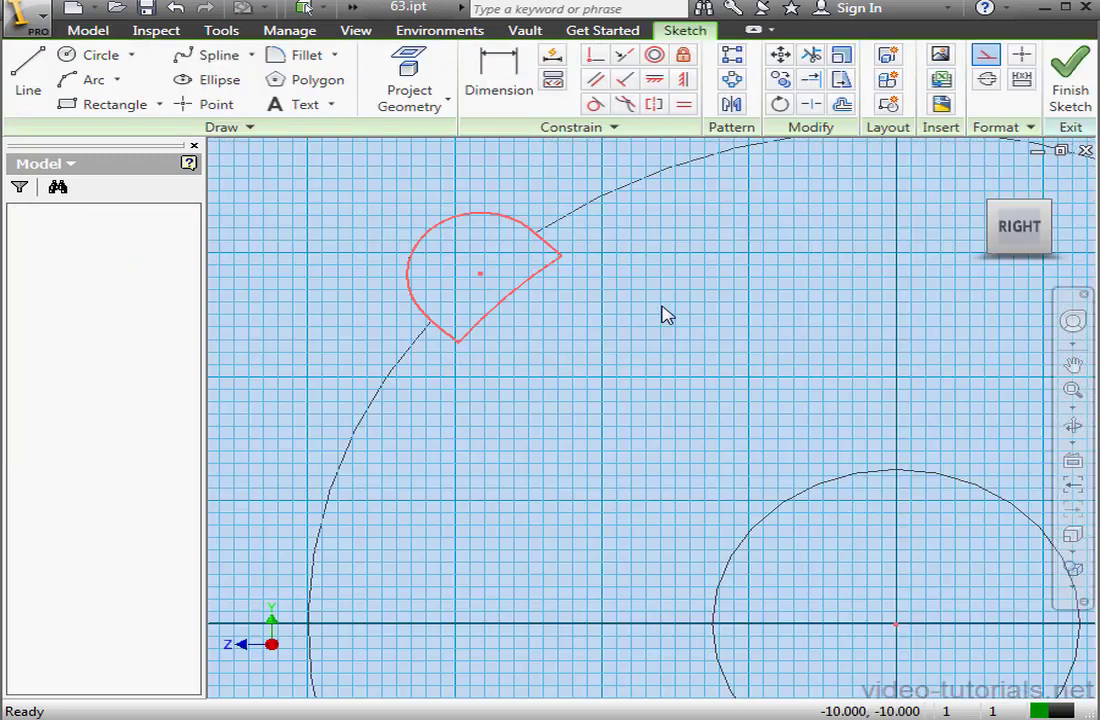
Sketch a circle at the centre of the boss's rounded profile and set its diameter to 8 mm.
click(92, 54)
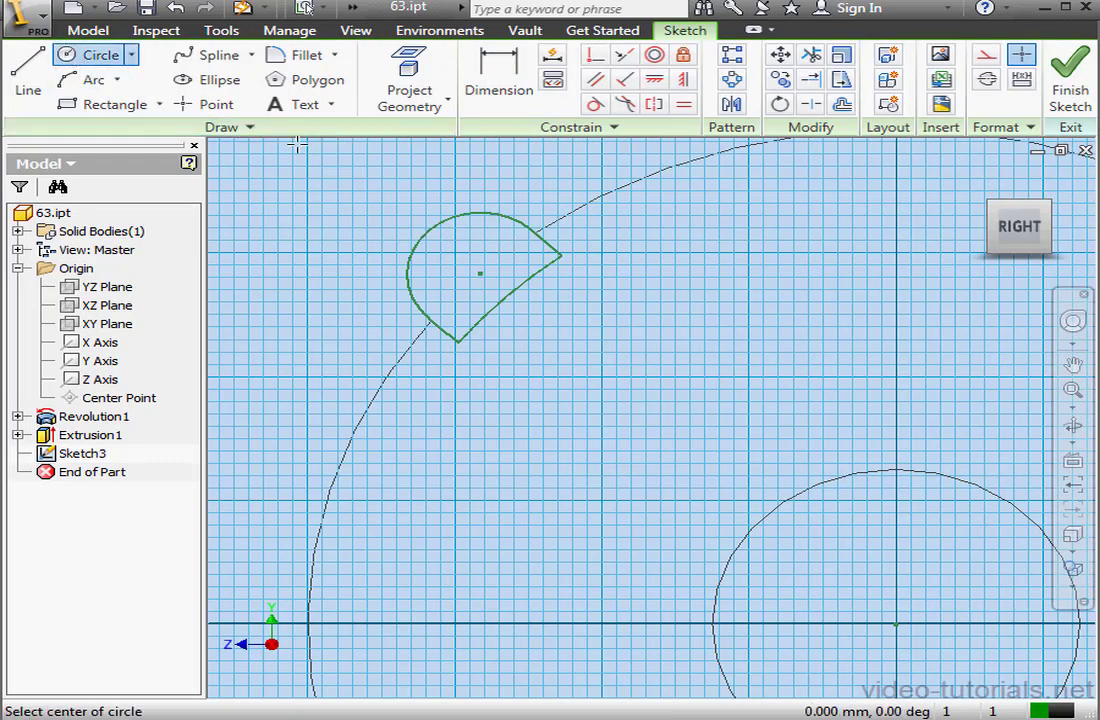
click(480, 273)
click(501, 253)
click(490, 82)
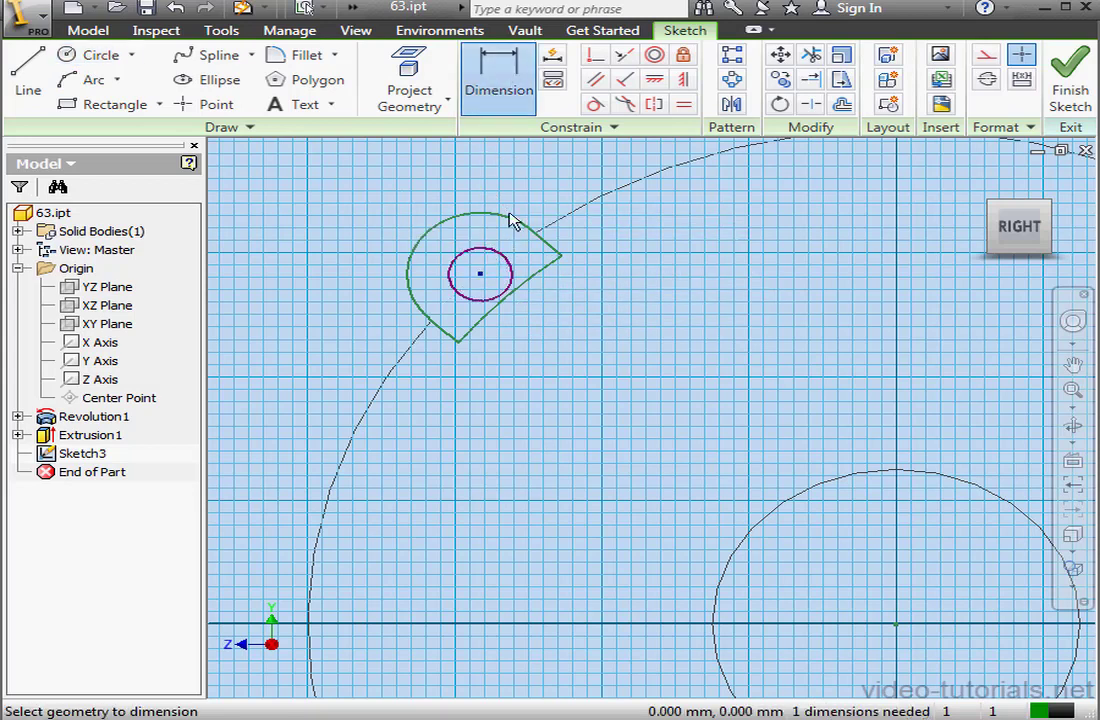
click(520, 199)
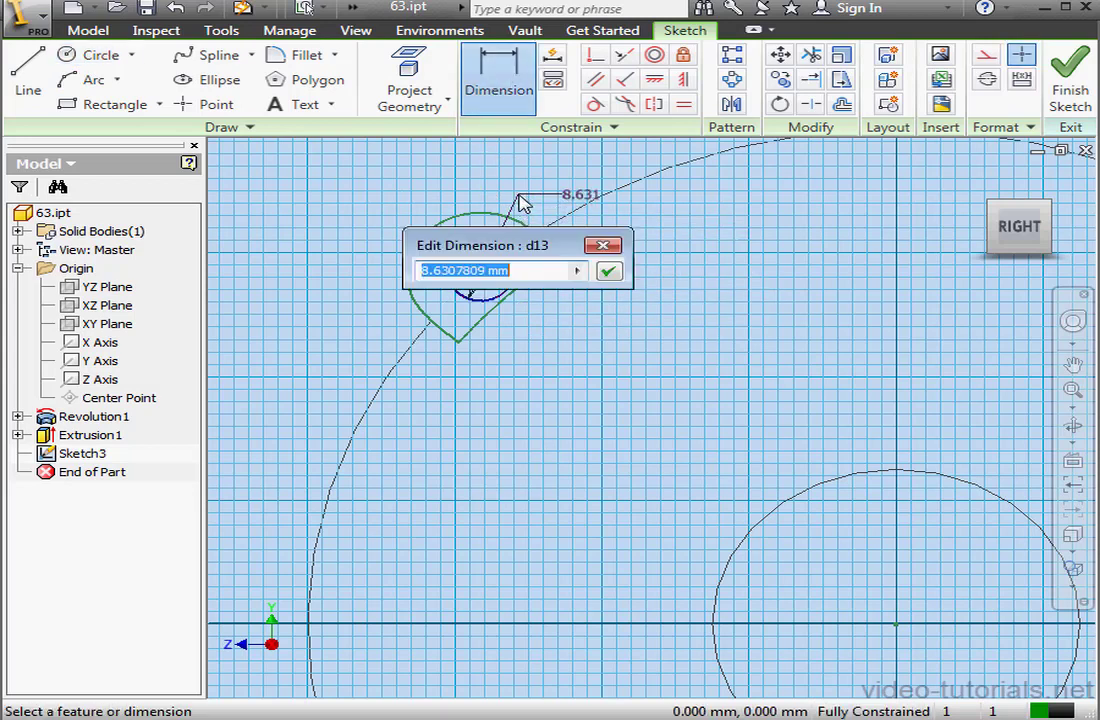
text(8)
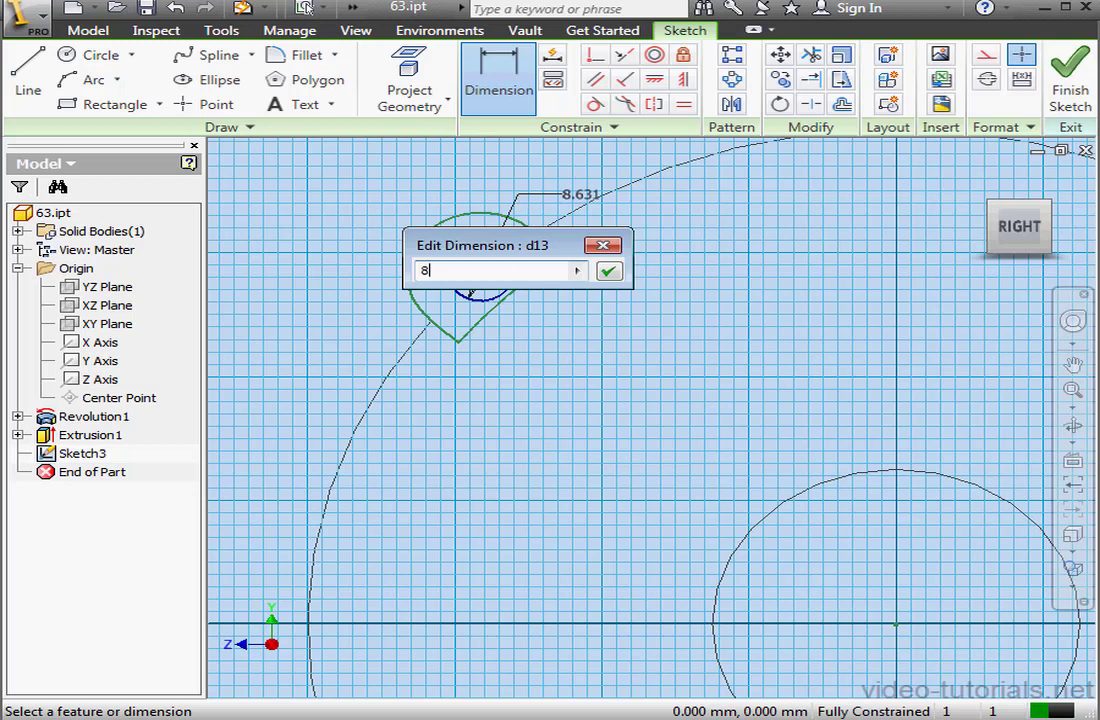
click(610, 272)
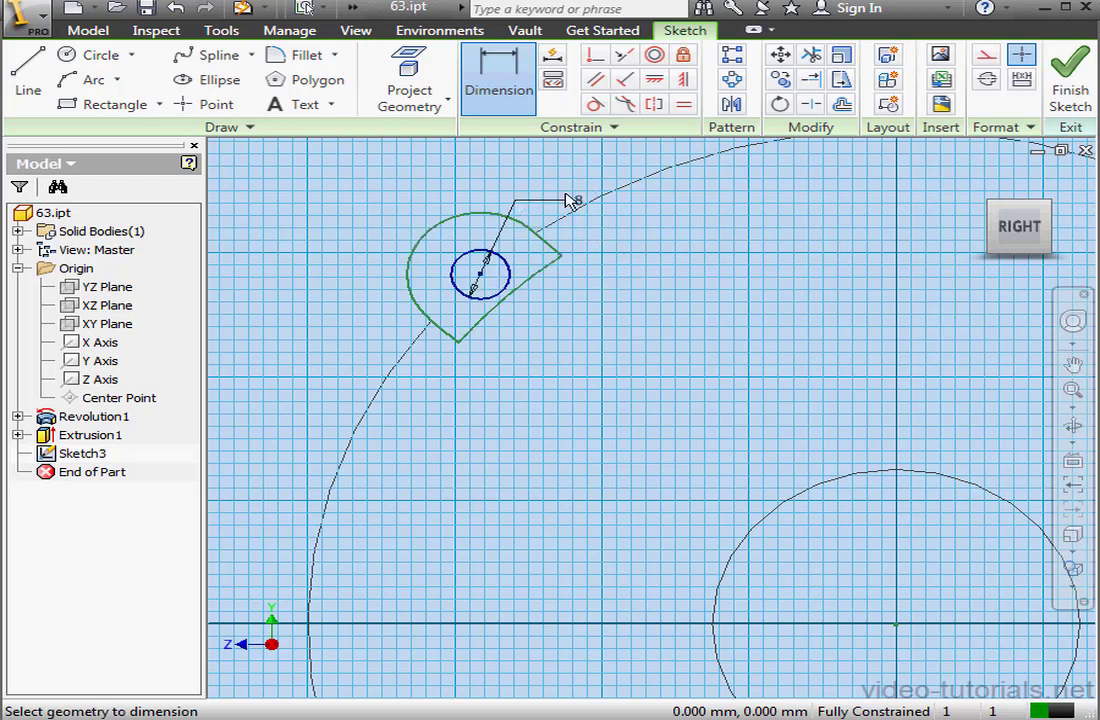
Sketch a larger concentric circle matching the boss's outer arc and finish the sketch.
click(95, 55)
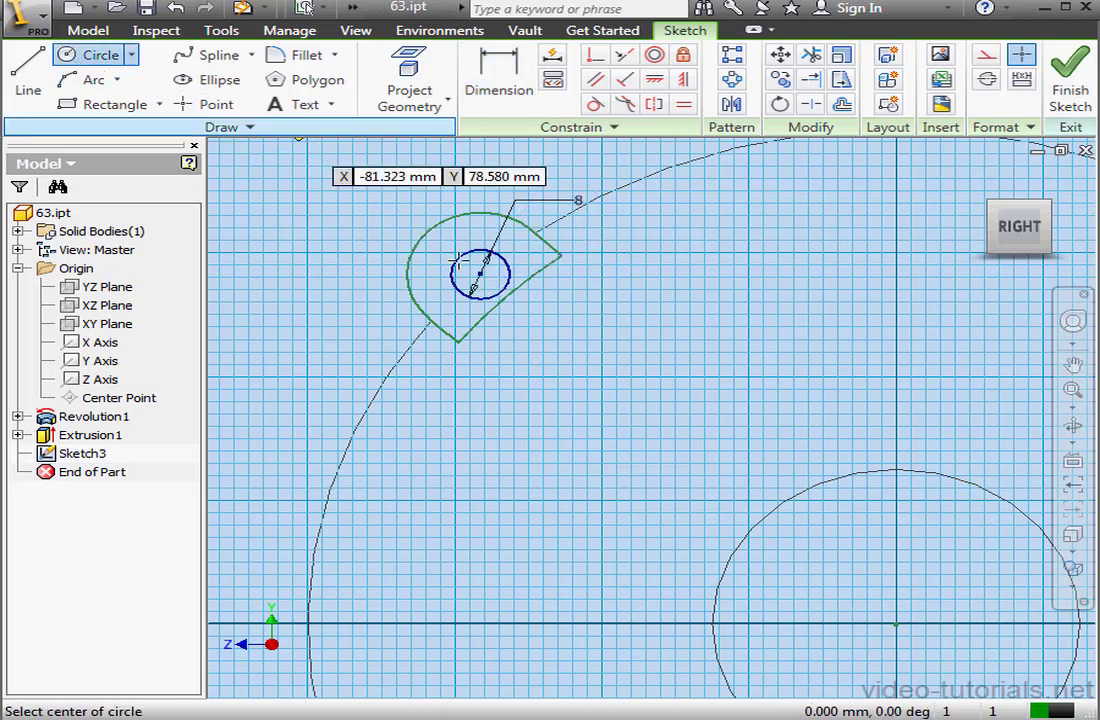
click(481, 274)
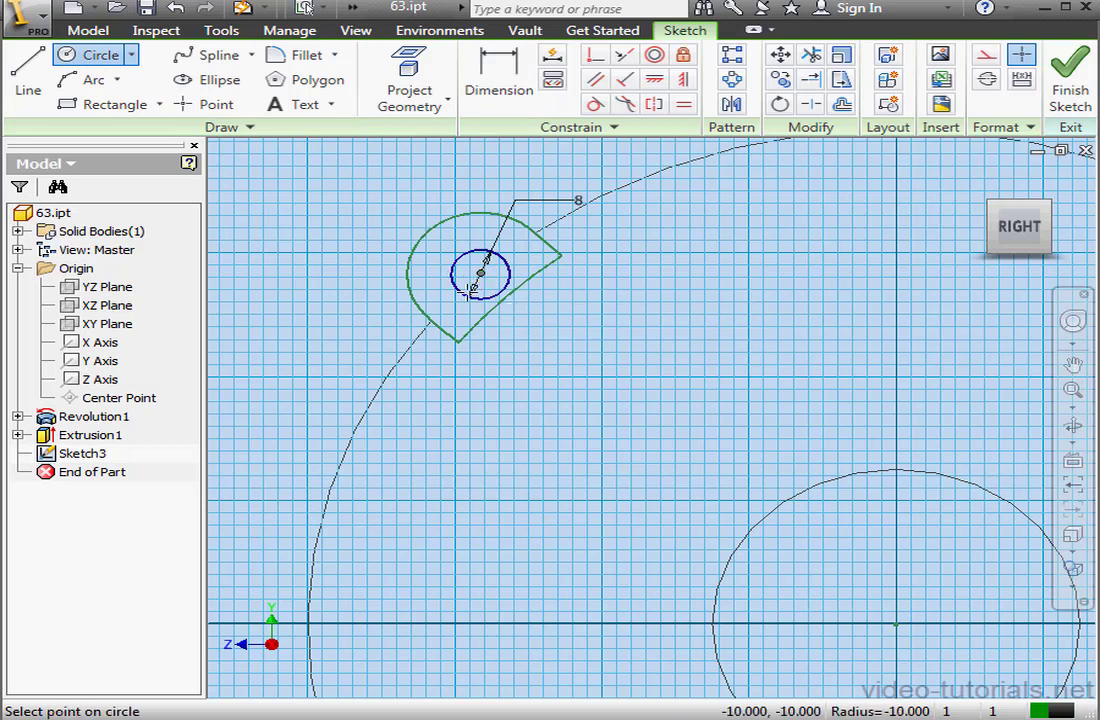
click(428, 320)
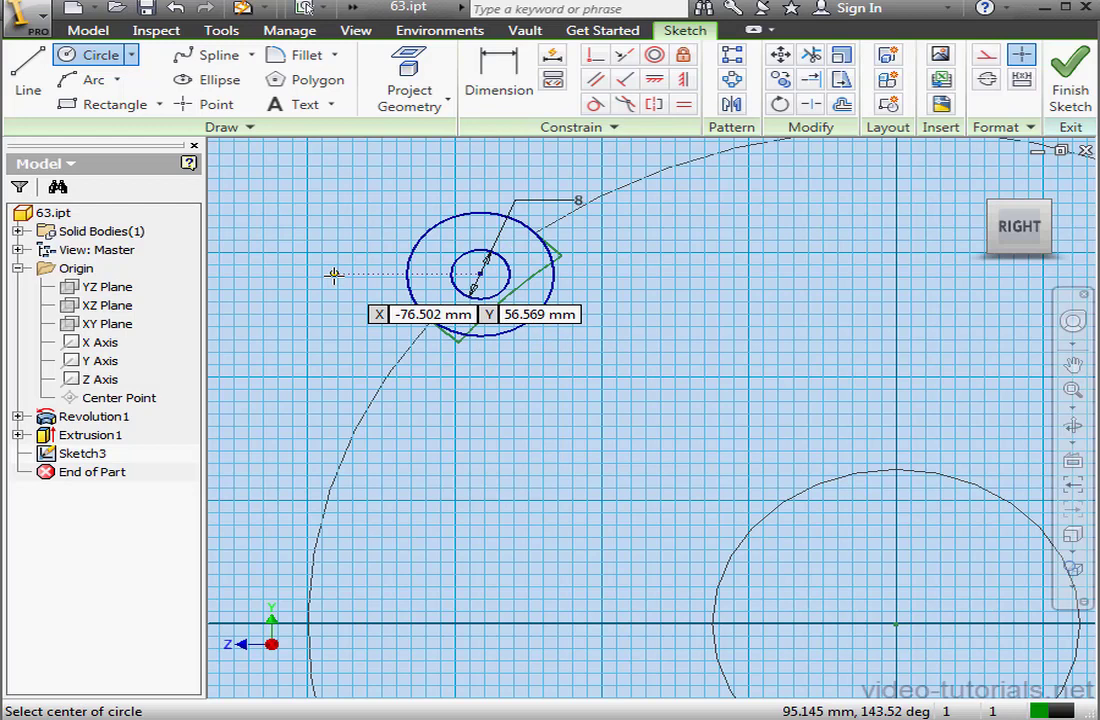
key(Escape)
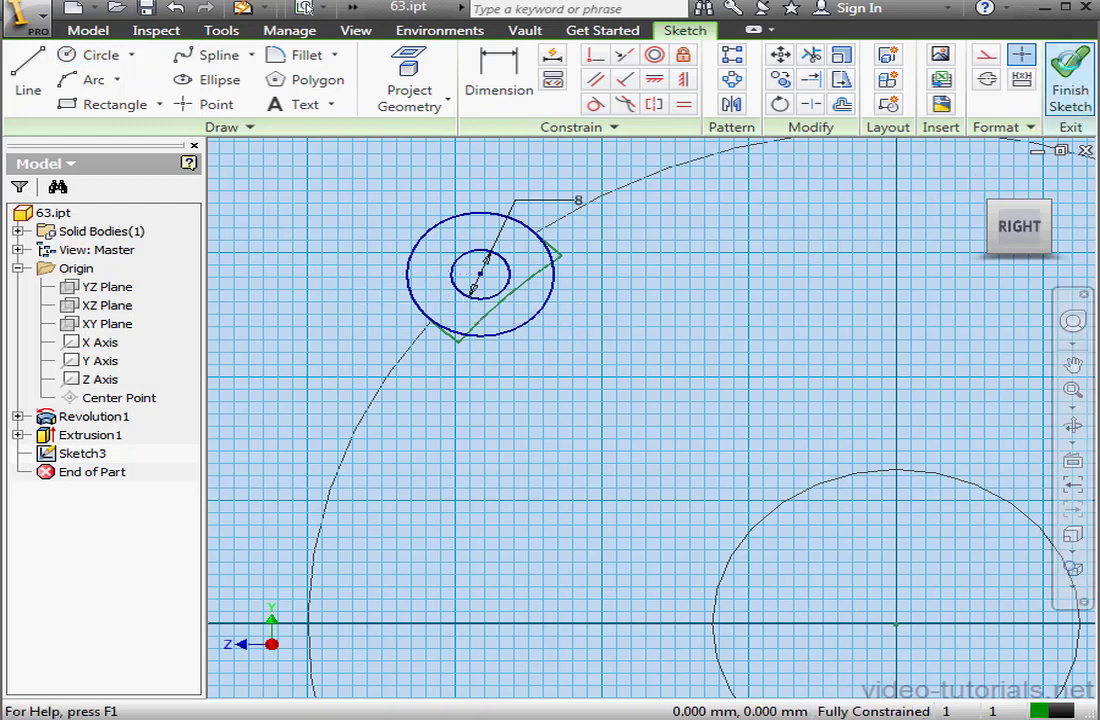
click(1068, 75)
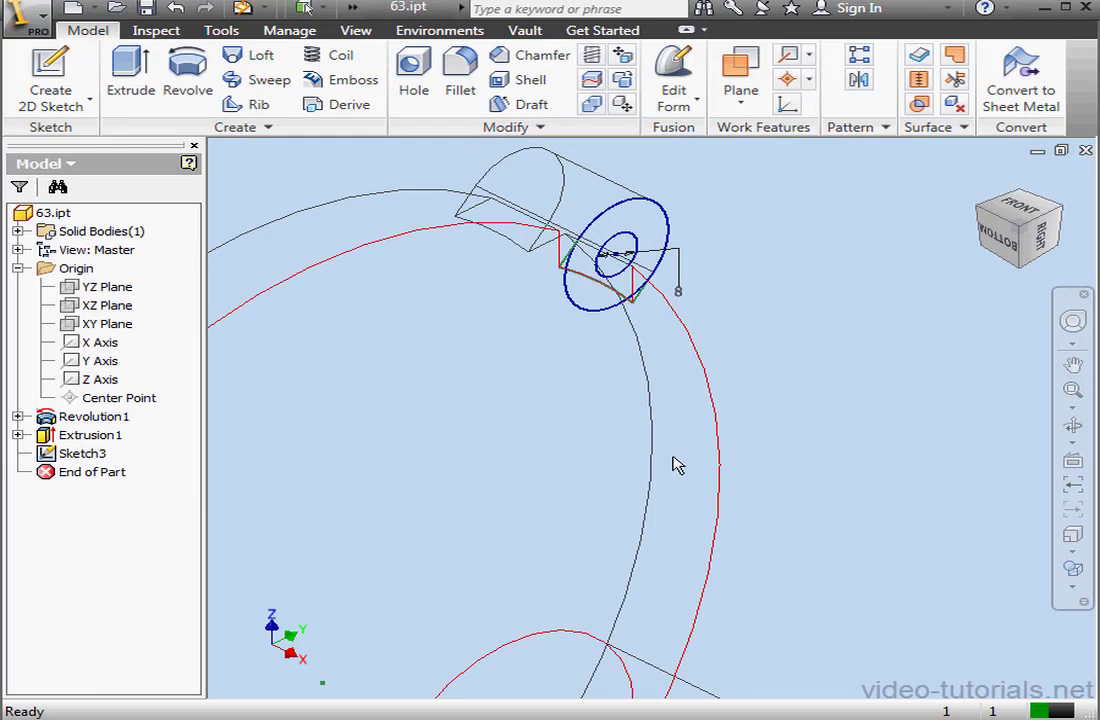
Extrude the 8 mm circle as a 20 mm cut into the boss to form its hole.
scroll(674, 458, down, 3)
scroll(676, 458, up, 5)
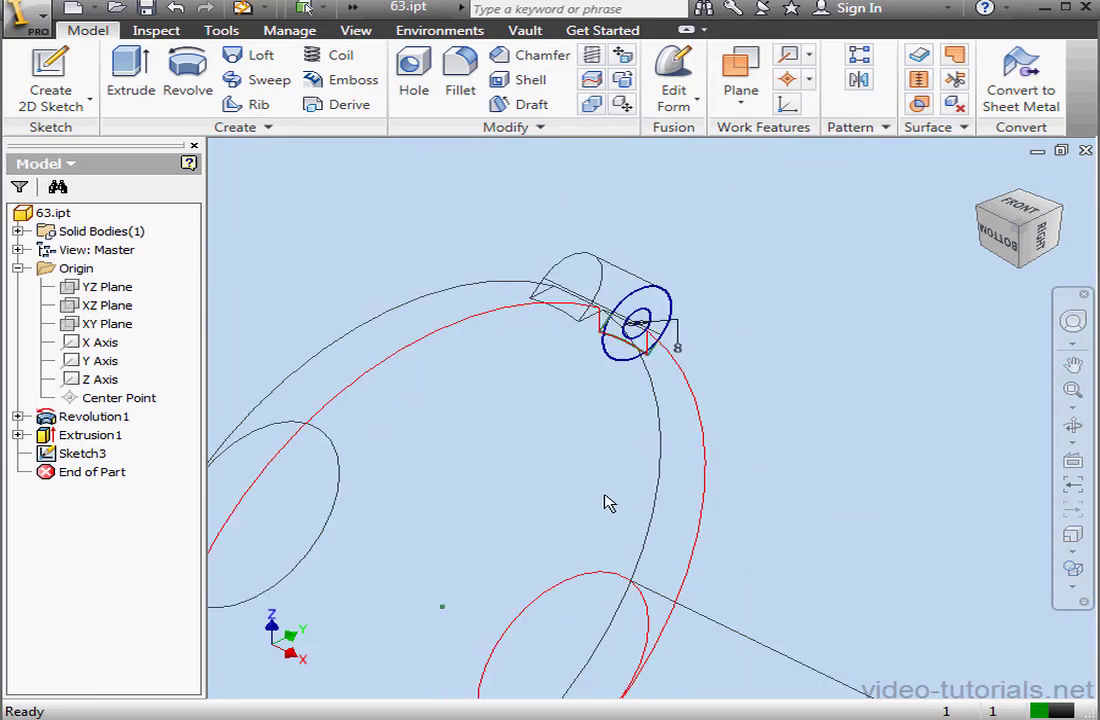
middle_drag(610, 503, 806, 388)
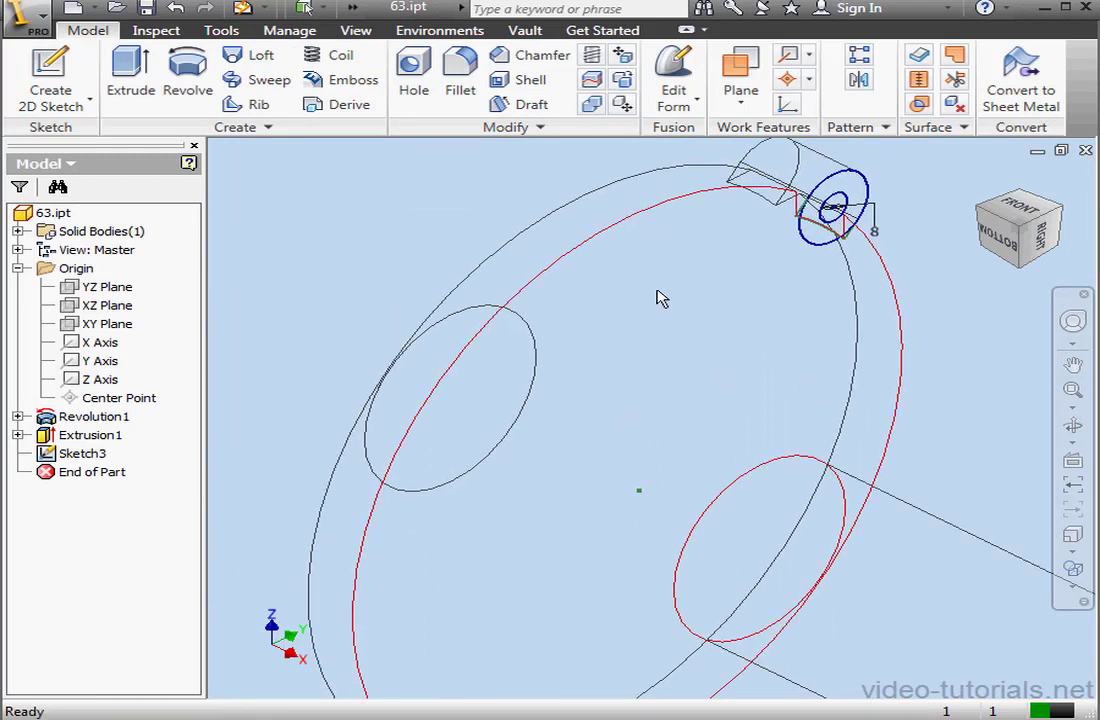
click(123, 80)
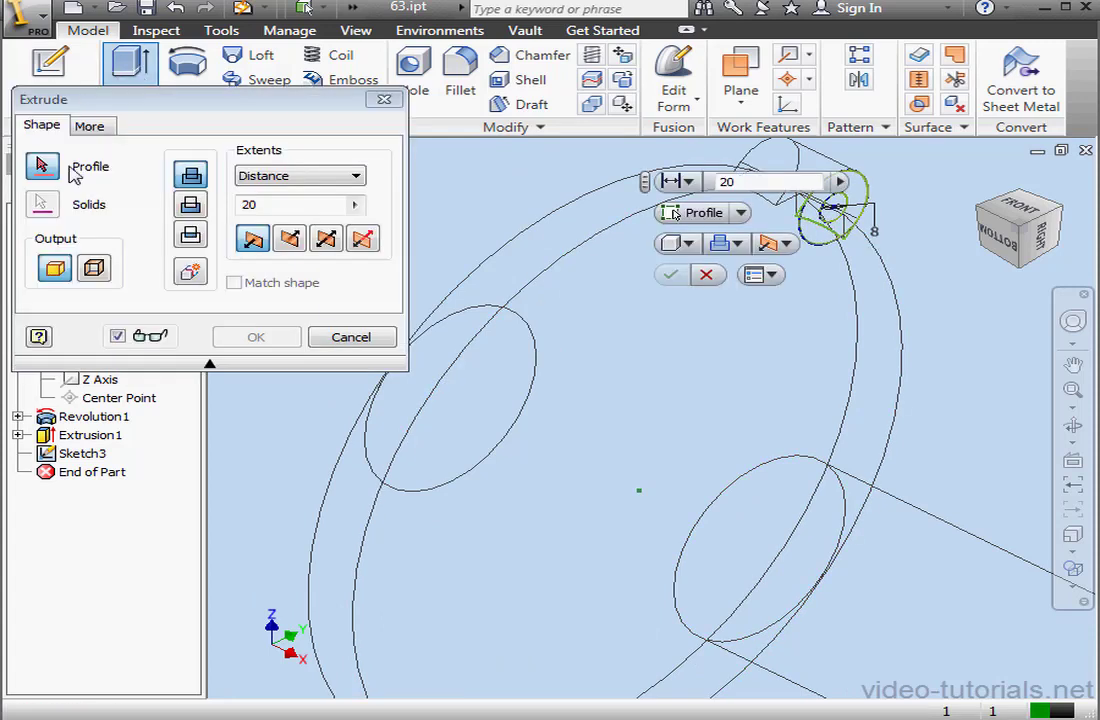
click(834, 214)
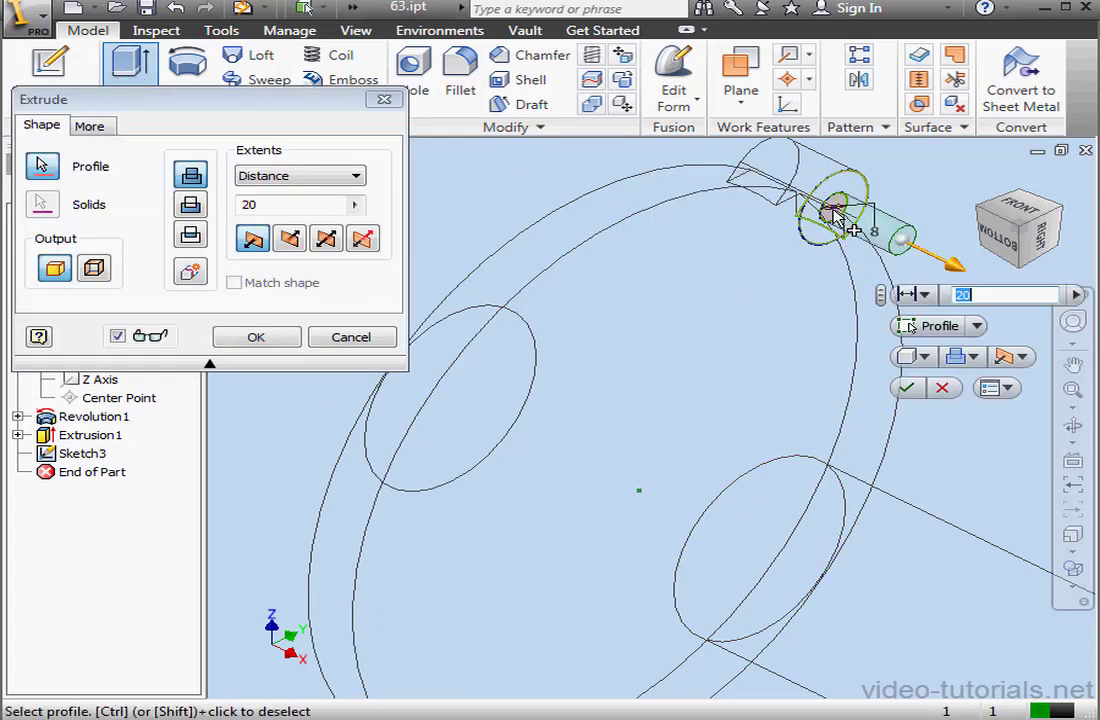
click(198, 204)
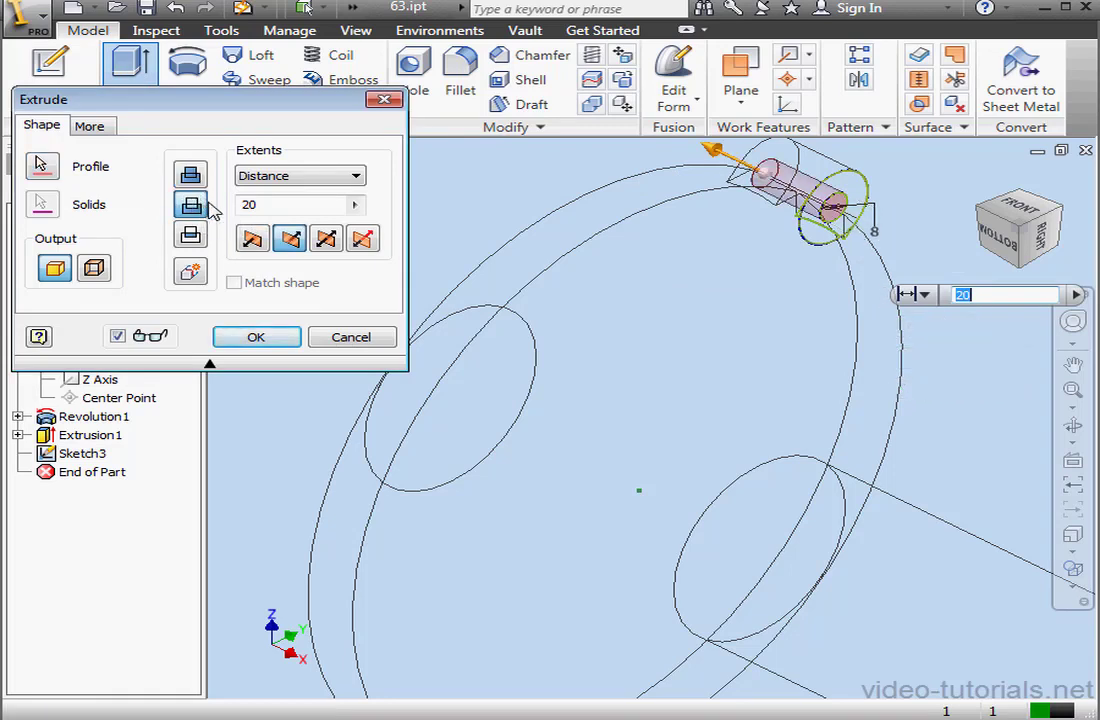
click(258, 338)
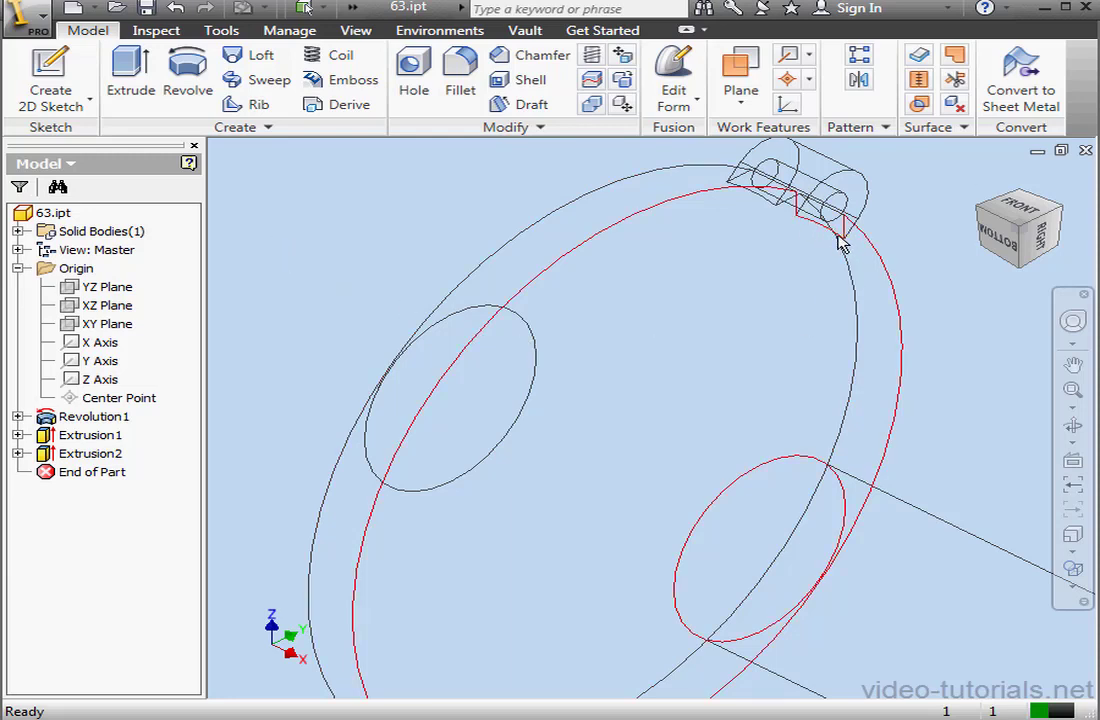
Turn on the visibility of Sketch3 under Extrusion2 so its circles can be reused.
click(17, 453)
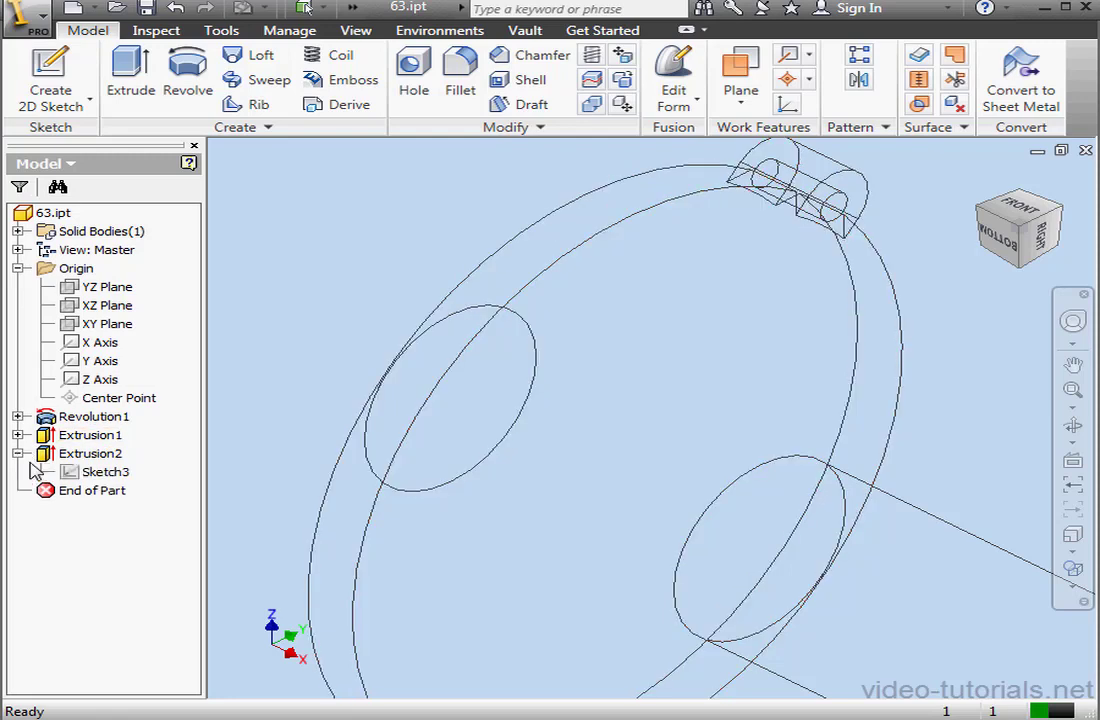
right_click(85, 470)
click(127, 655)
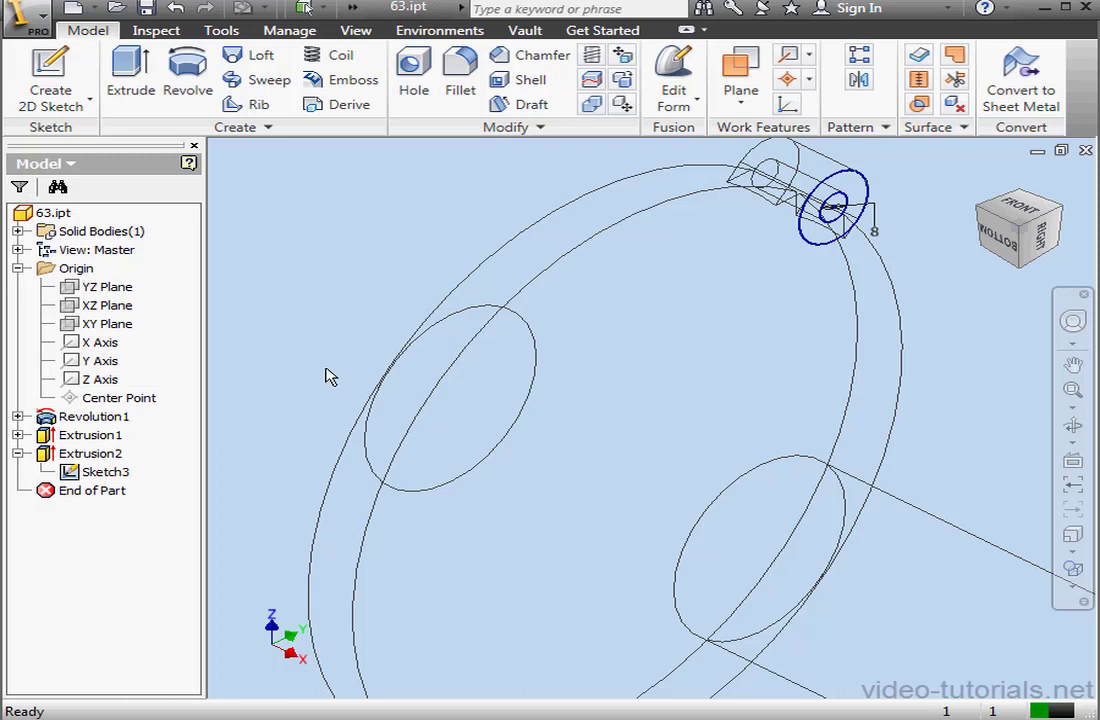
Extrude the ring between the two circles as a 20 mm cut, directed outward from the boss's end face.
click(138, 88)
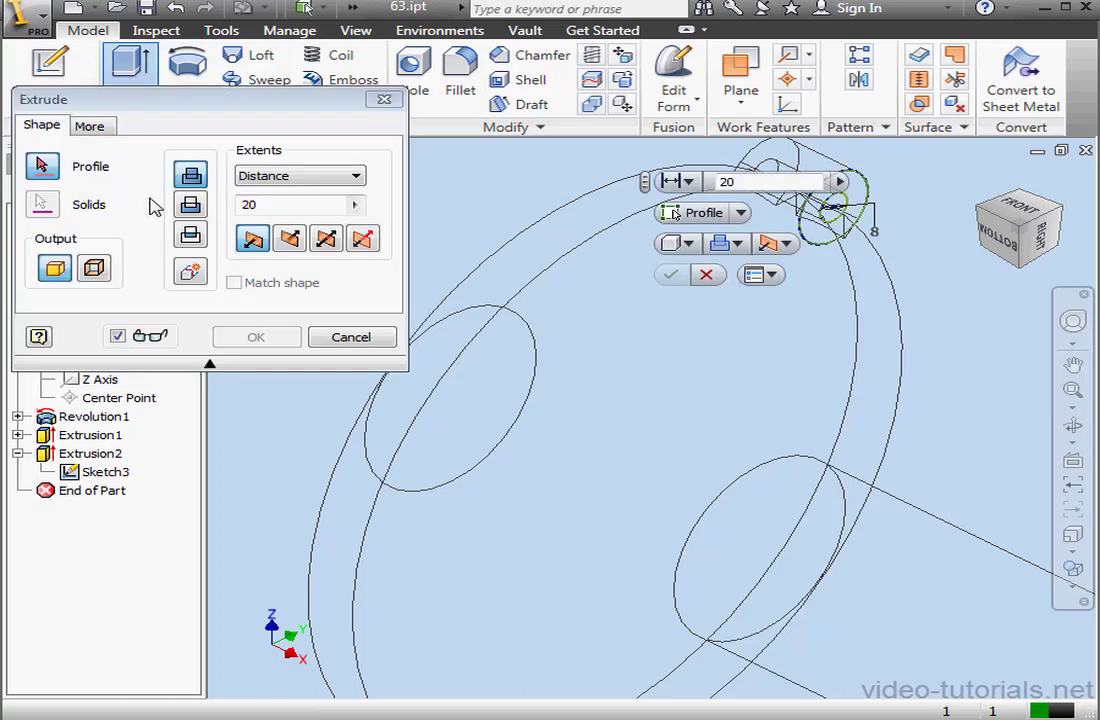
click(870, 203)
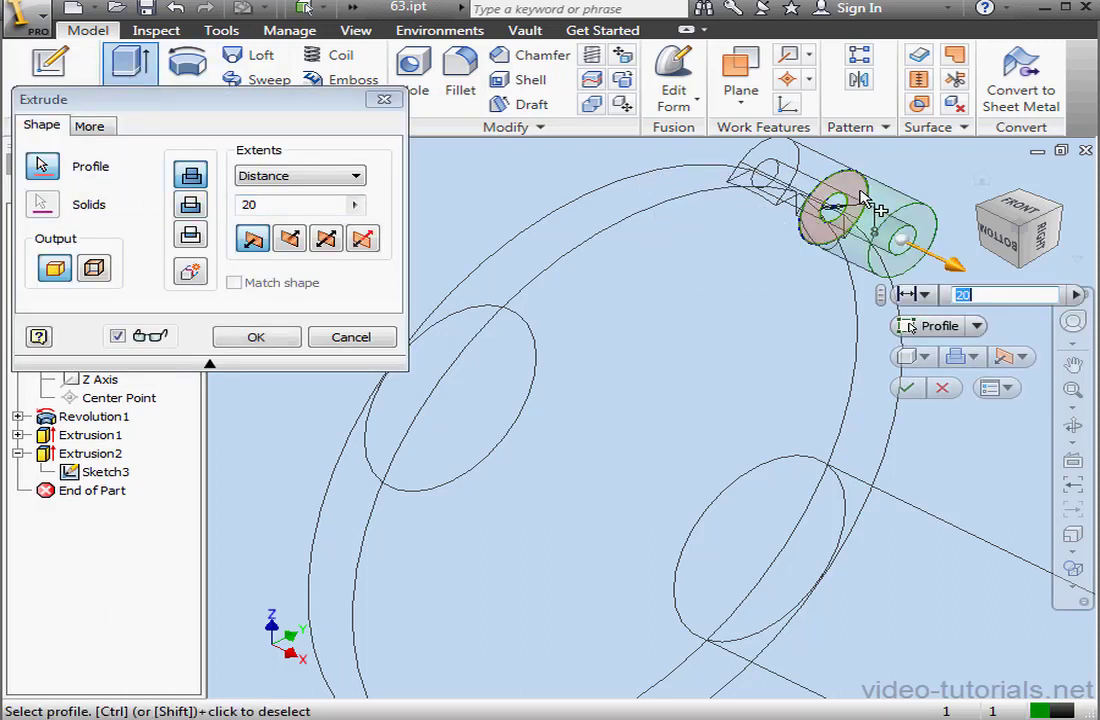
click(191, 205)
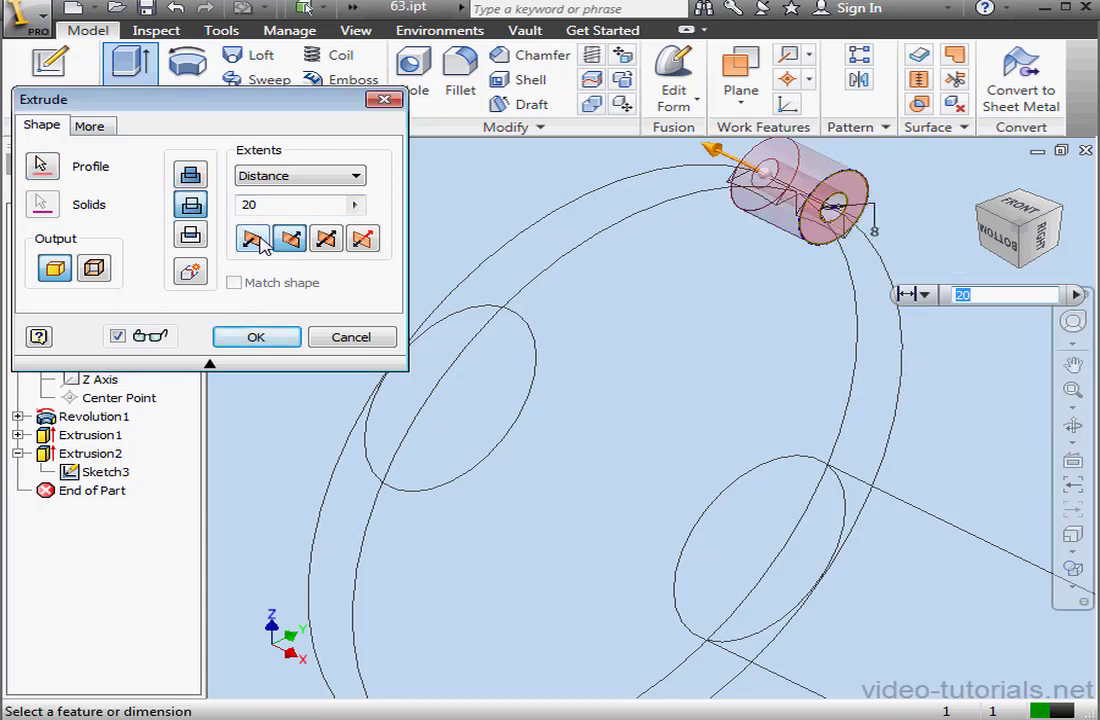
click(253, 239)
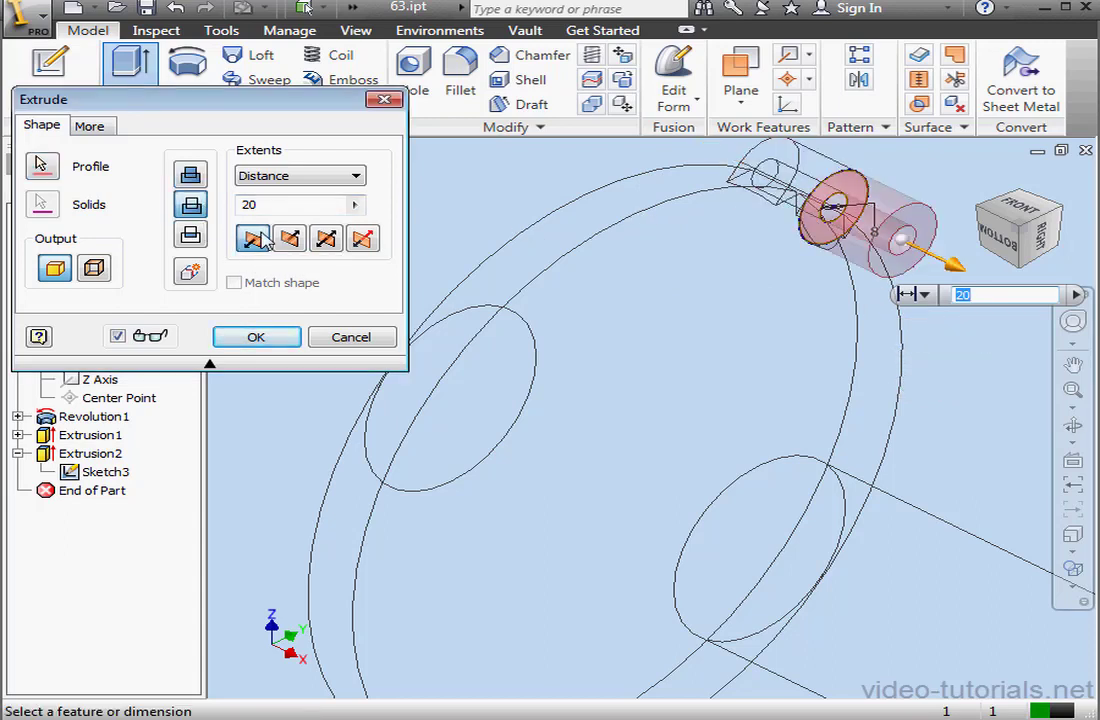
click(282, 340)
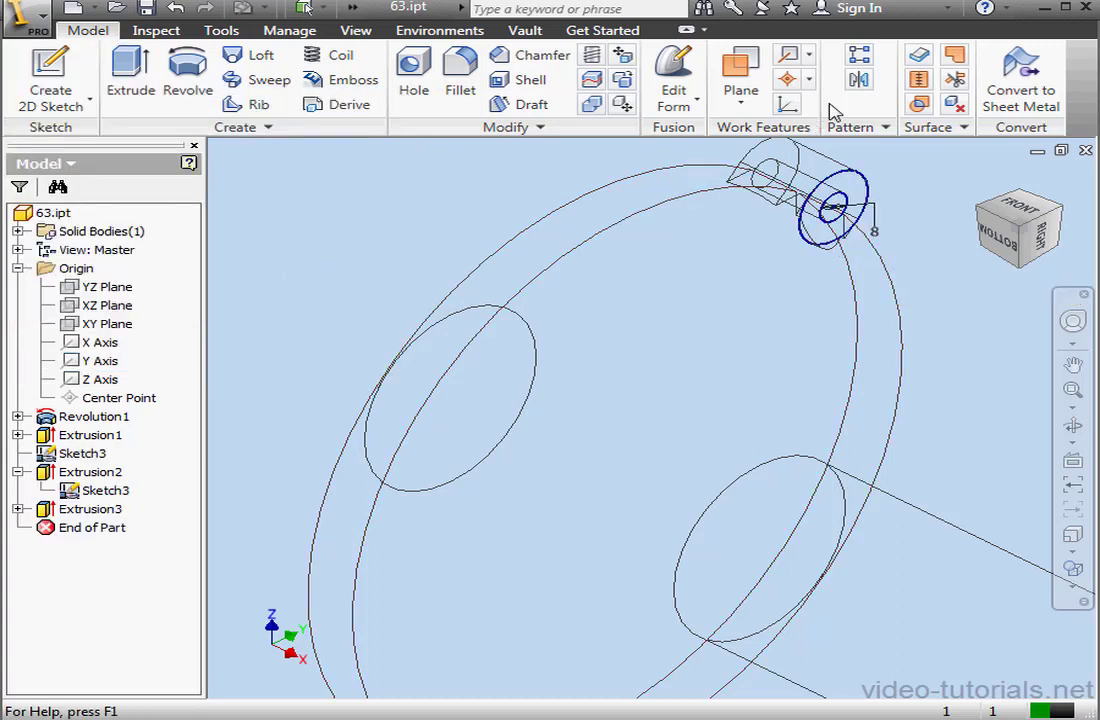
Mirror the ring-shaped cut Extrusion3 about the YZ plane to the opposite side of the disc.
click(859, 79)
drag(855, 88, 311, 59)
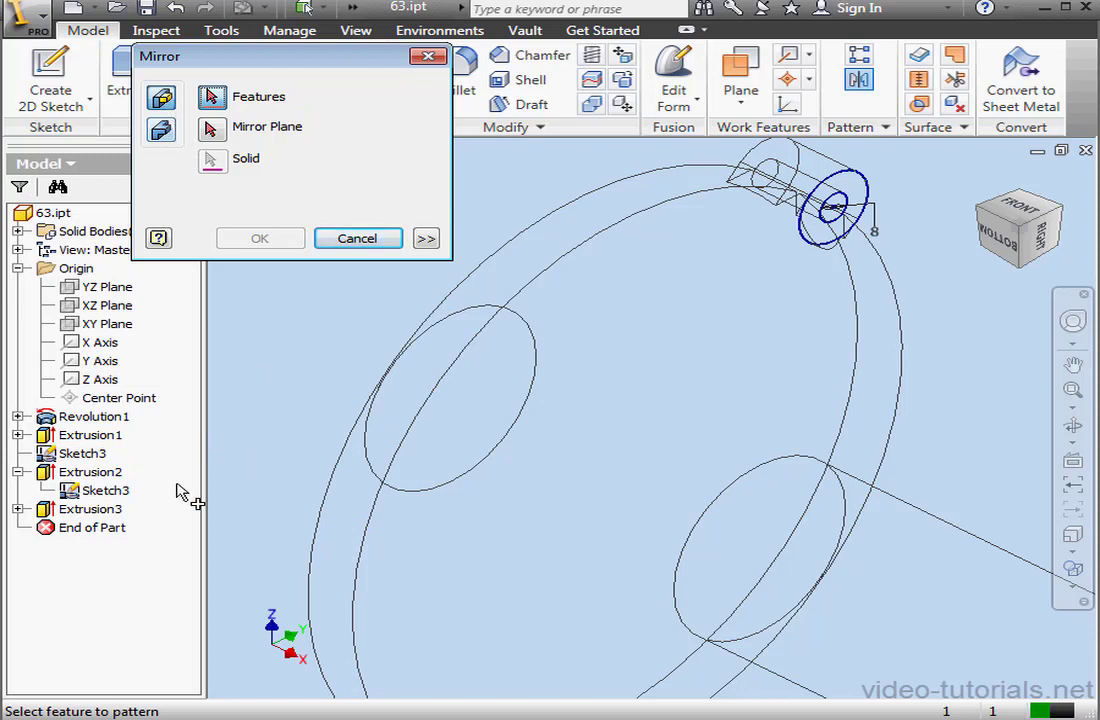
click(104, 512)
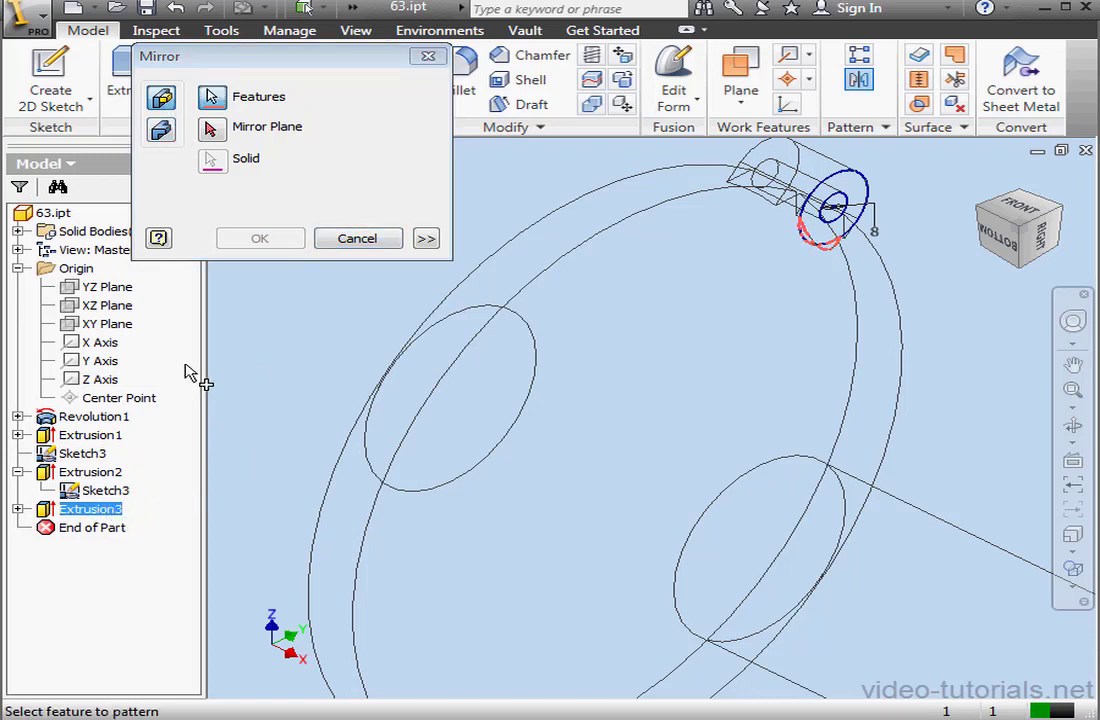
click(213, 129)
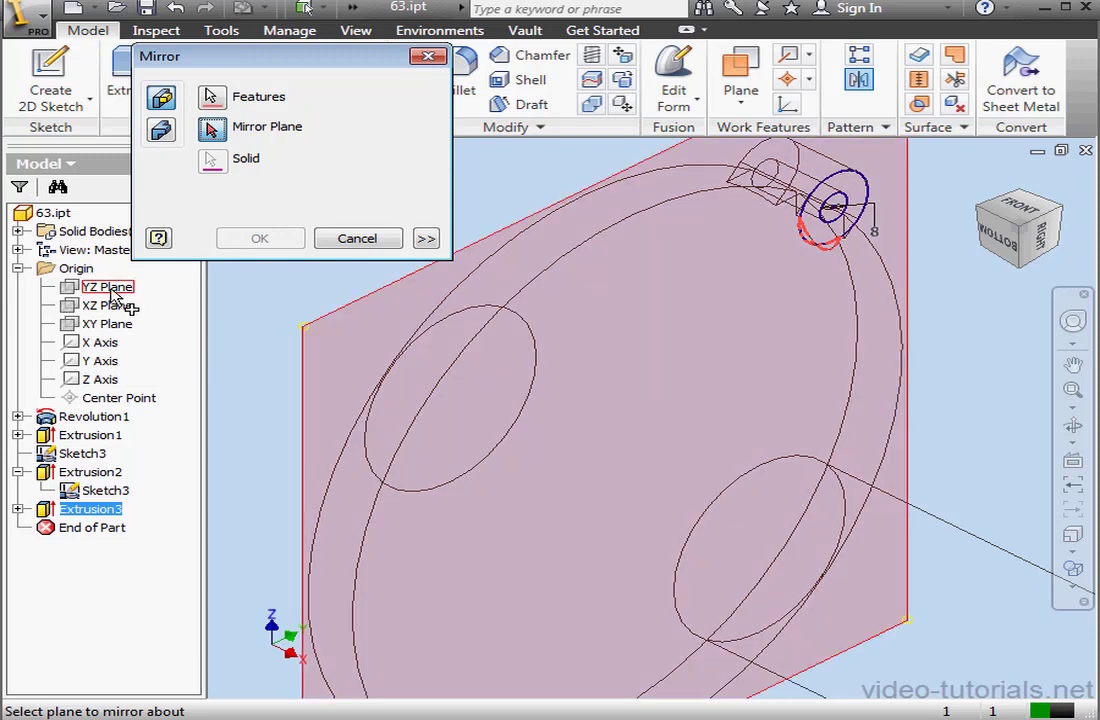
click(130, 289)
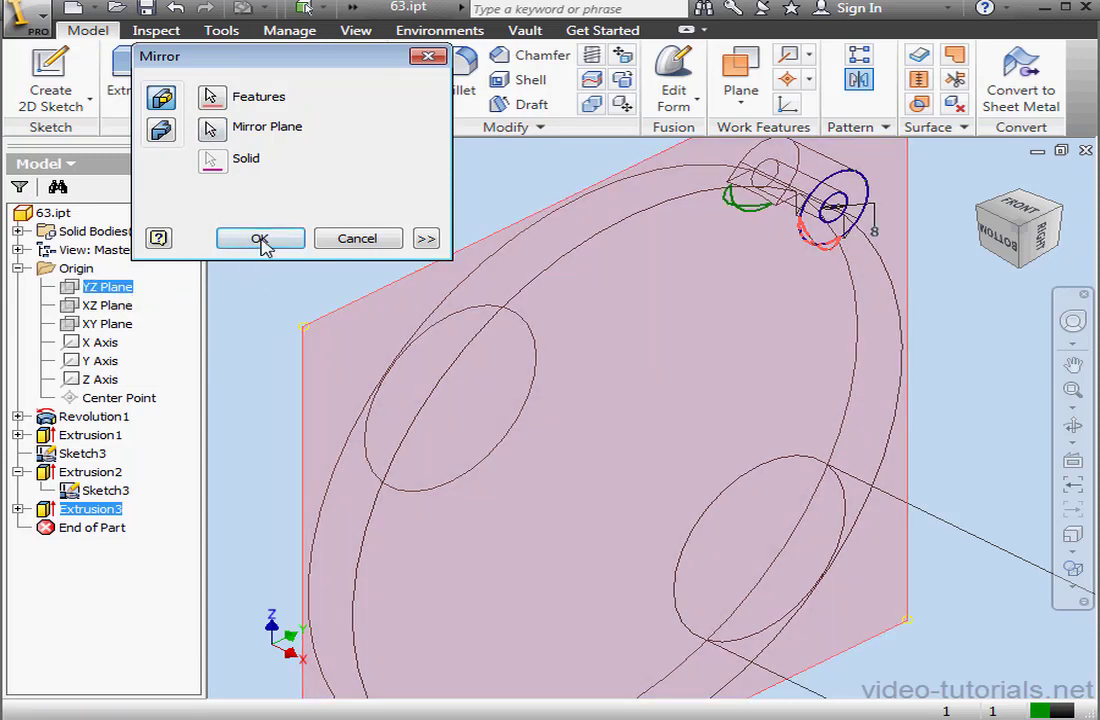
click(260, 240)
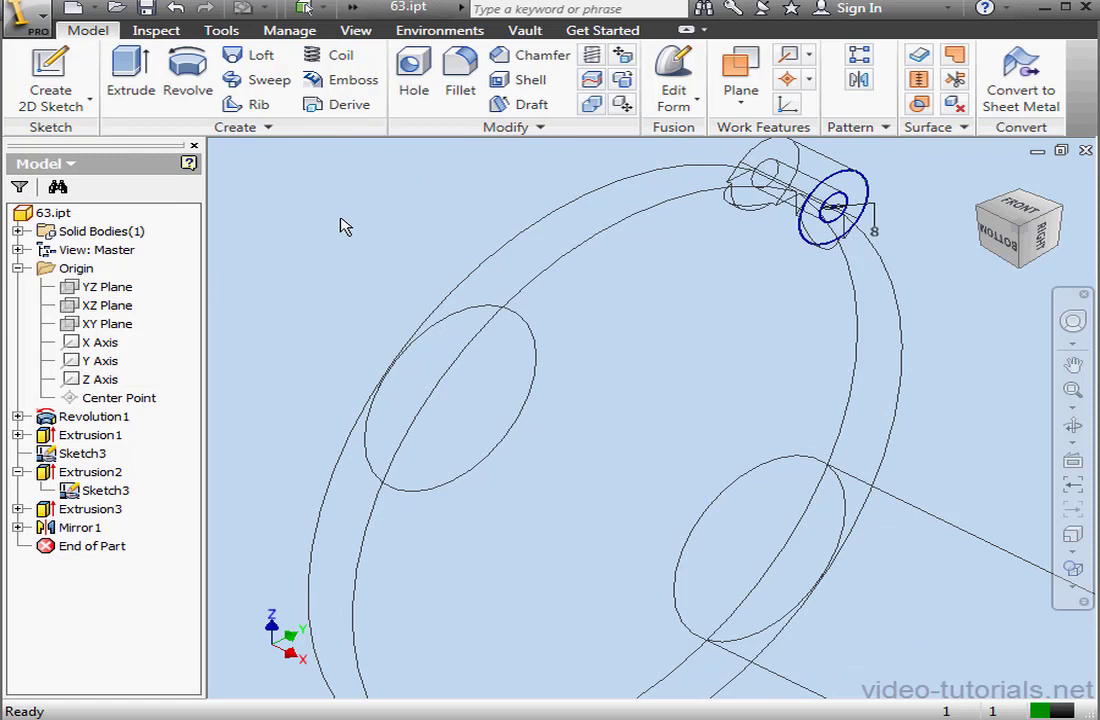
Circular-pattern Extrusion1, Extrusion2, Extrusion3 and Mirror1 around the disc's central axis with 4 occurrences over 360 degrees.
click(885, 128)
click(870, 153)
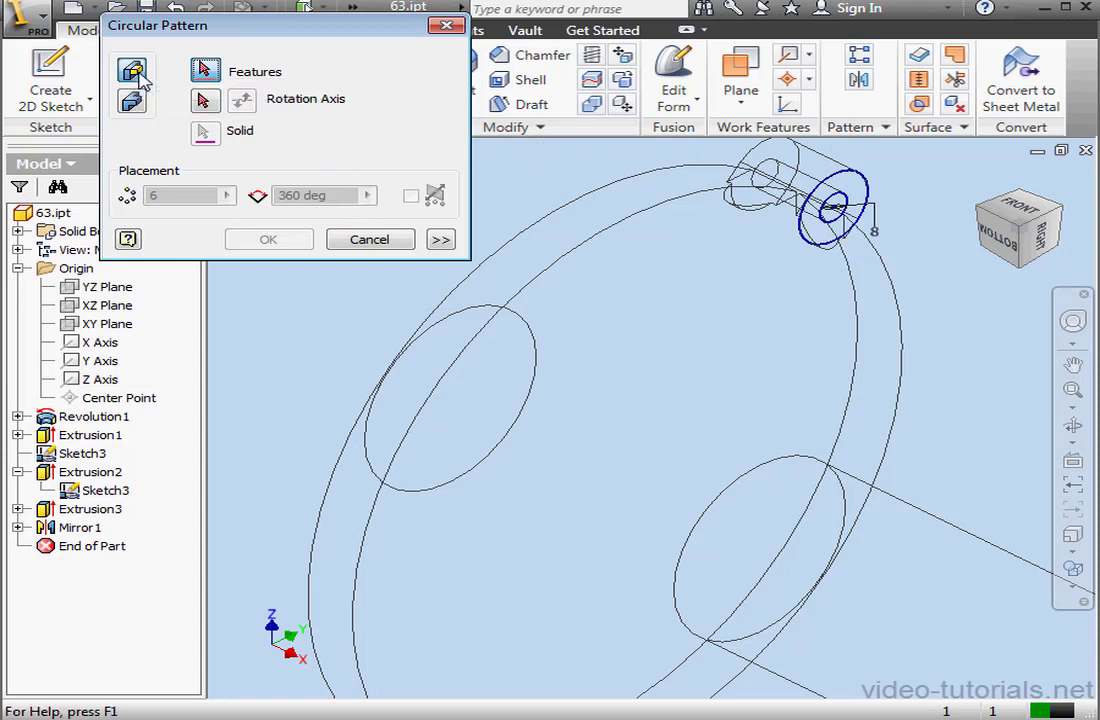
click(108, 437)
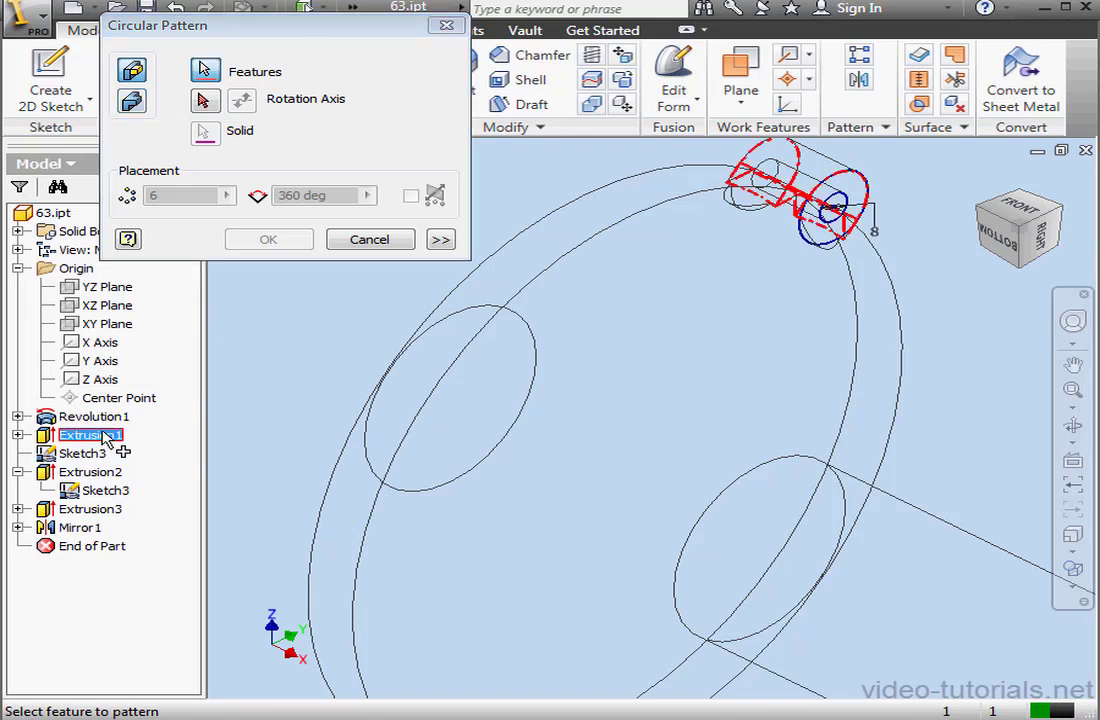
click(108, 473)
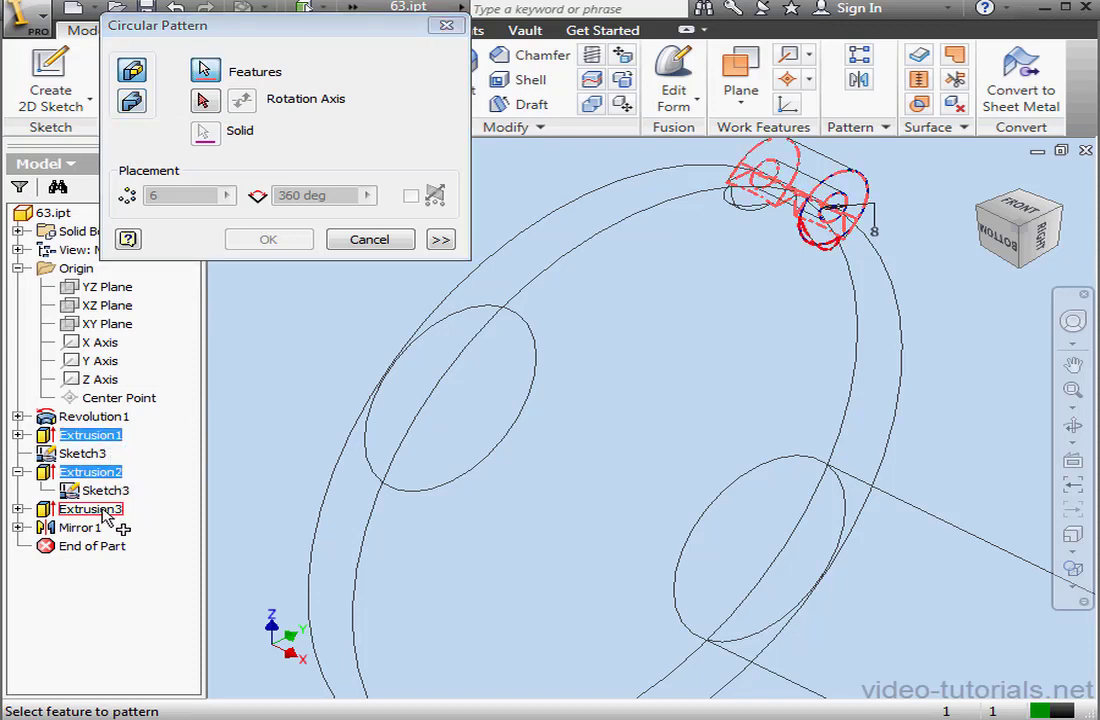
click(100, 512)
click(90, 527)
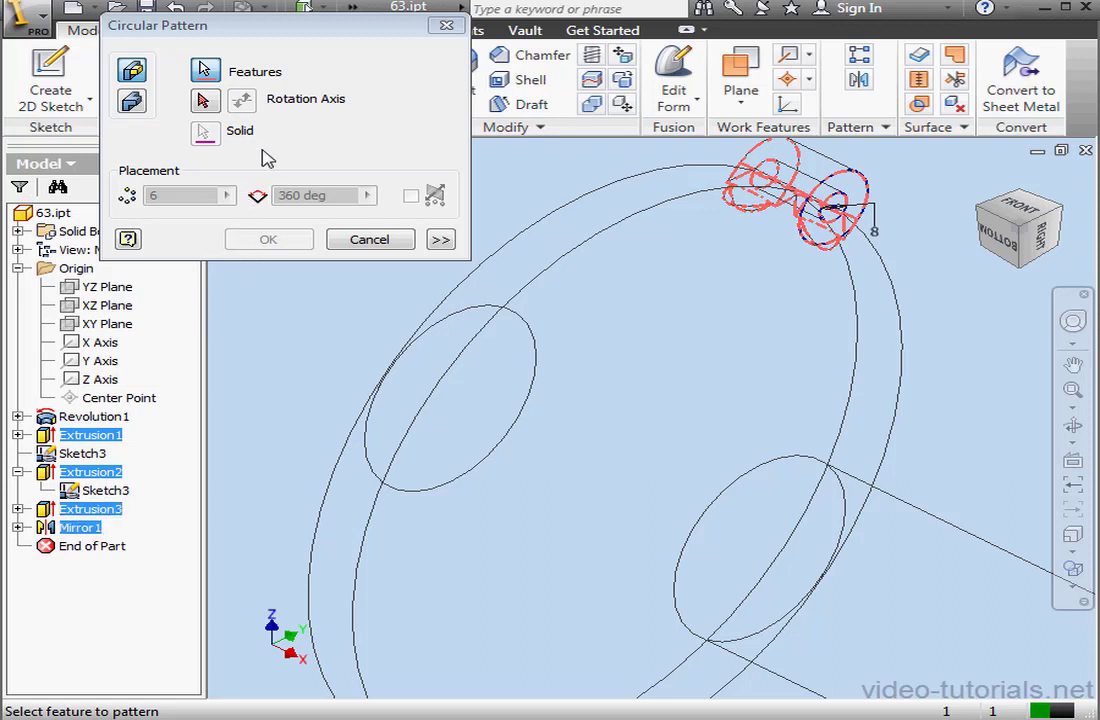
click(205, 101)
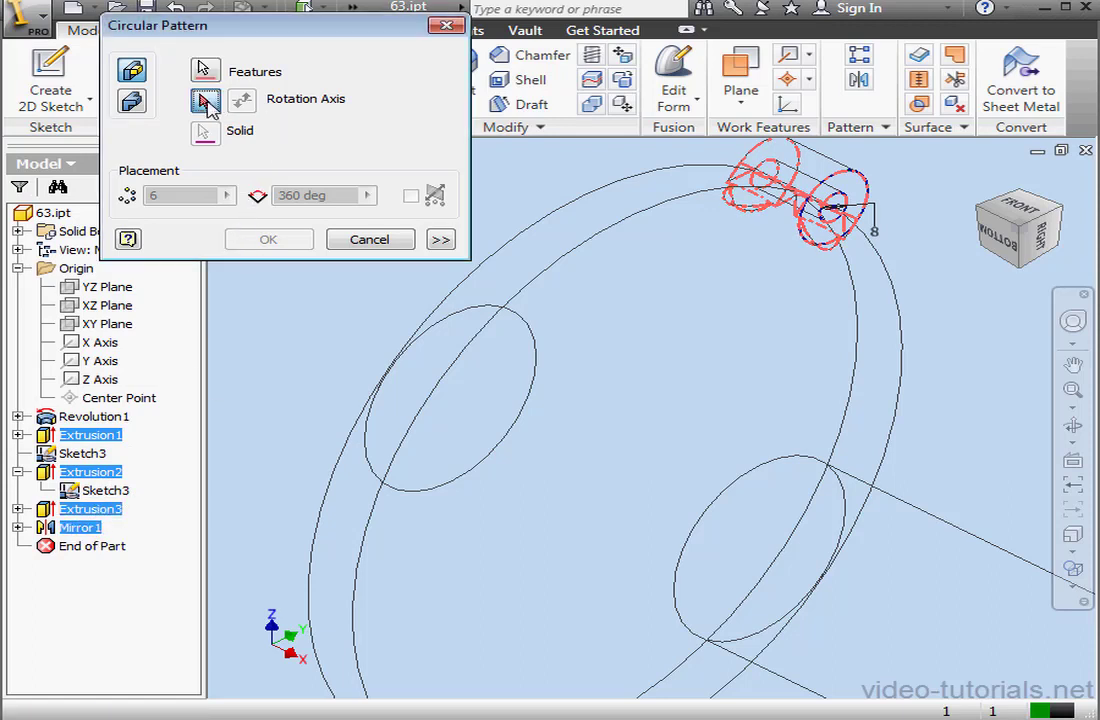
click(925, 583)
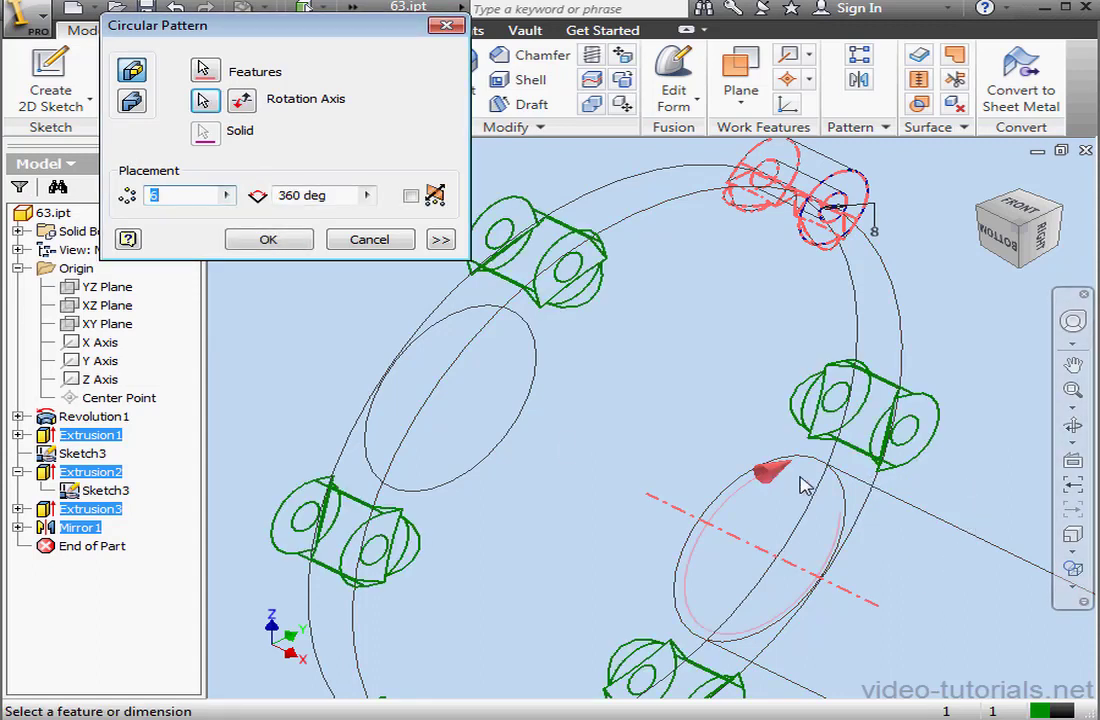
text(4)
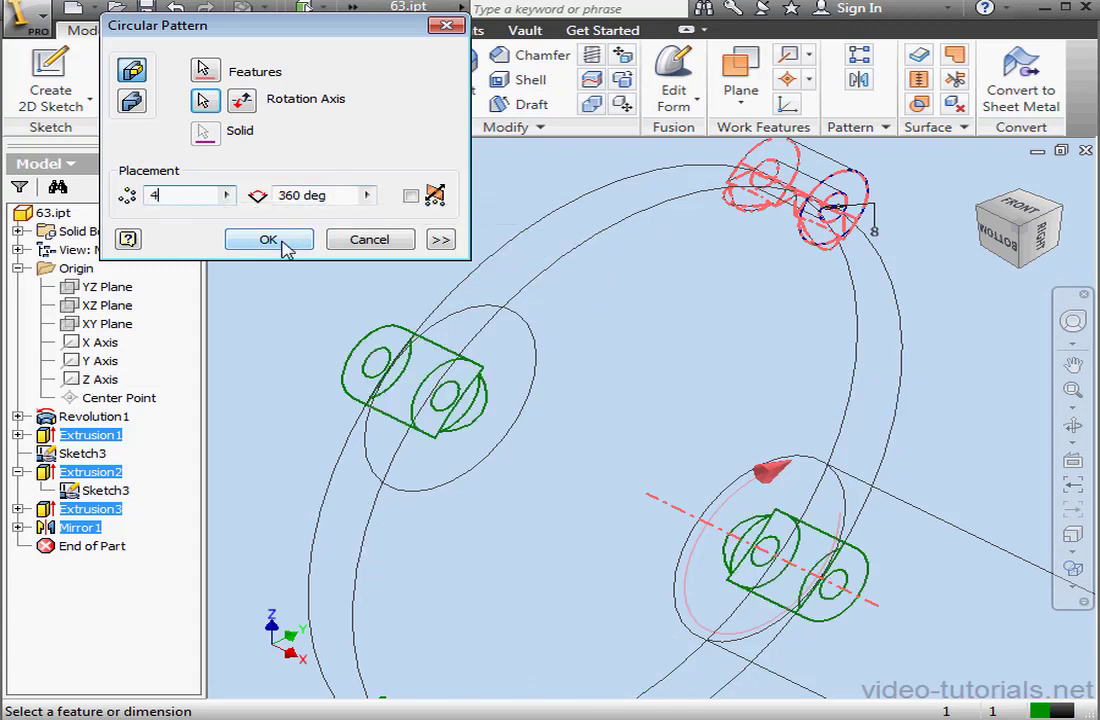
click(268, 240)
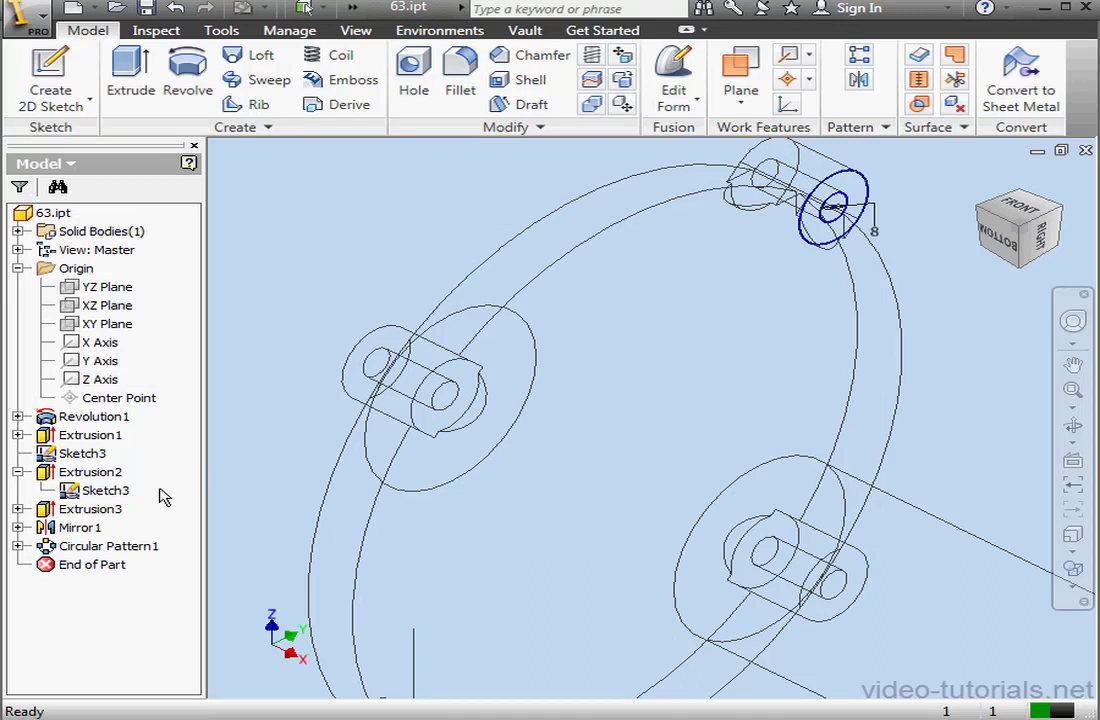
Turn off the visibility of Sketch3 and start a new sketch on the YZ plane.
right_click(105, 490)
click(180, 638)
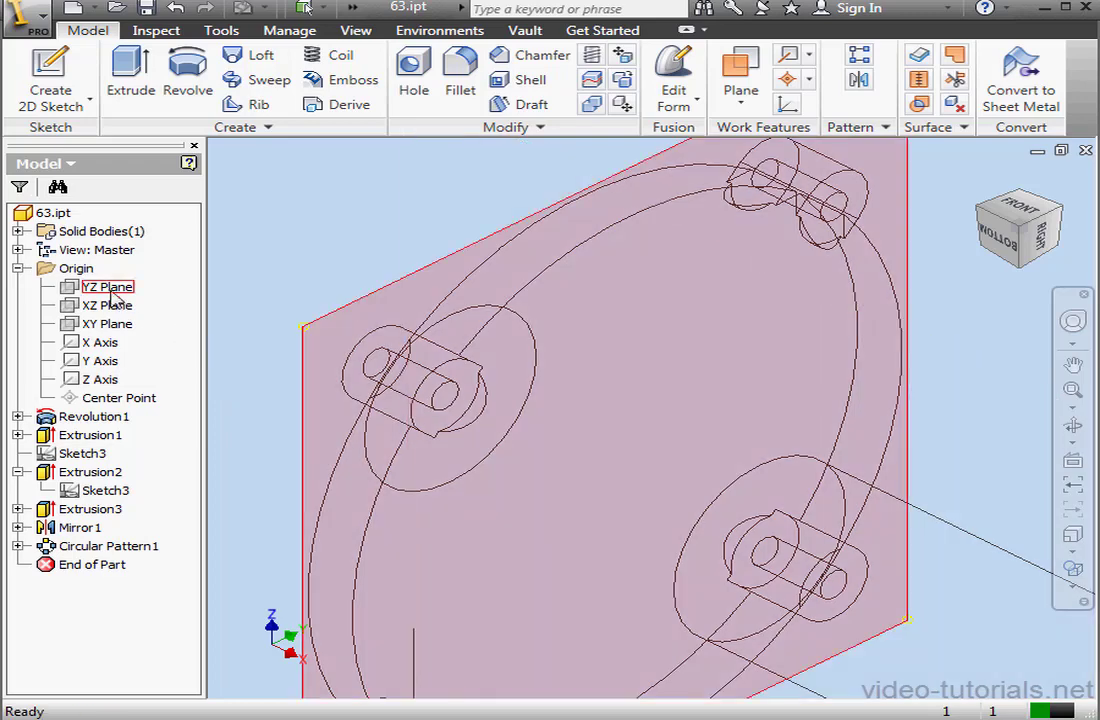
right_click(113, 286)
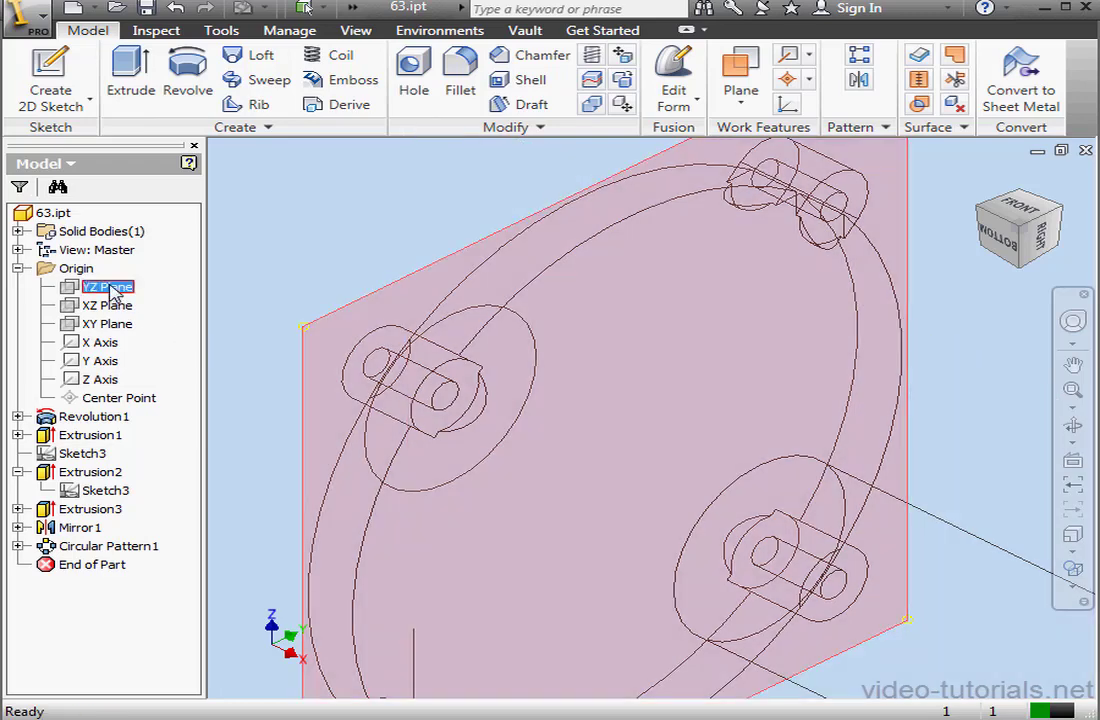
click(177, 340)
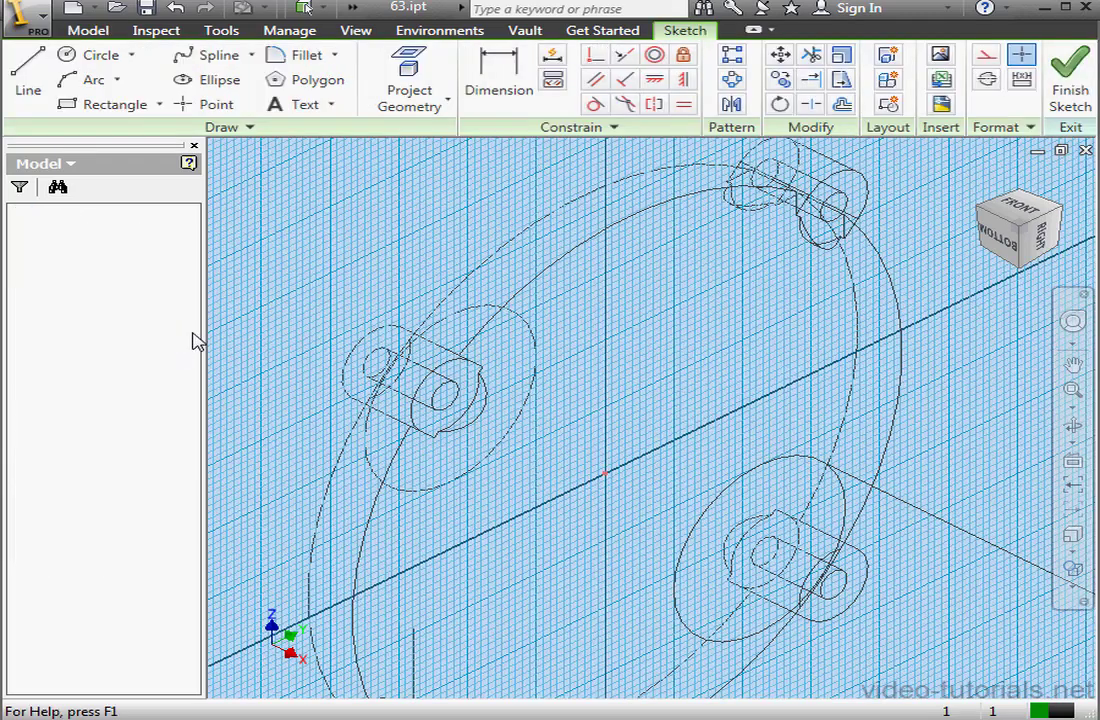
scroll(729, 398, up, 2)
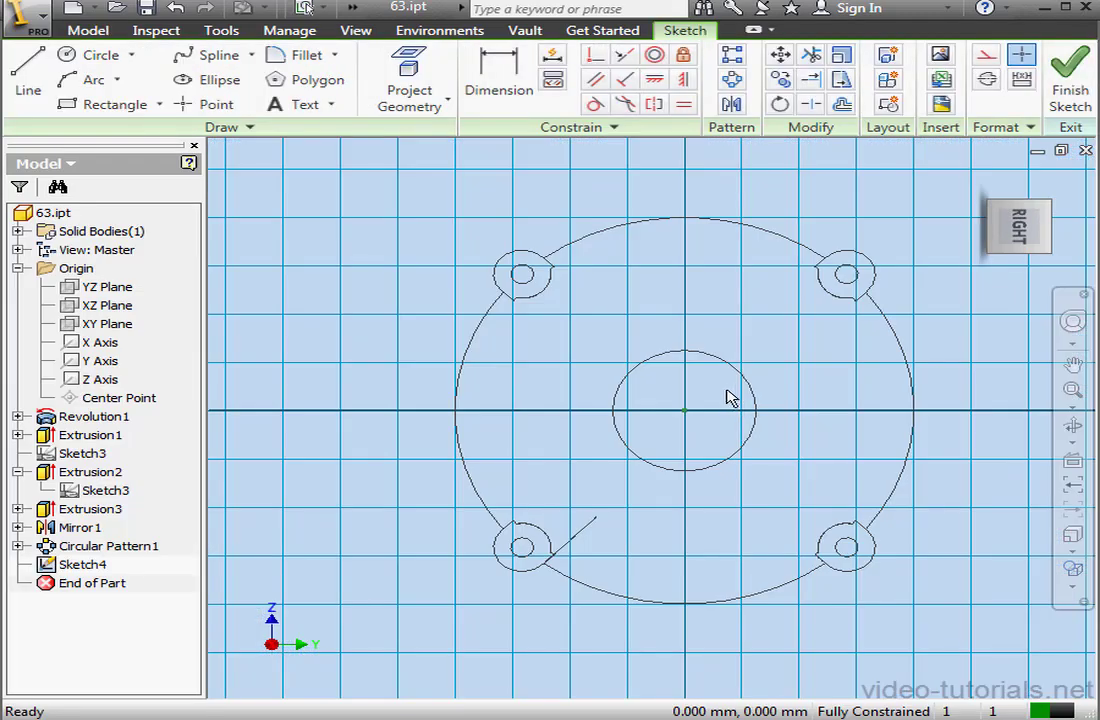
middle_drag(714, 385, 600, 368)
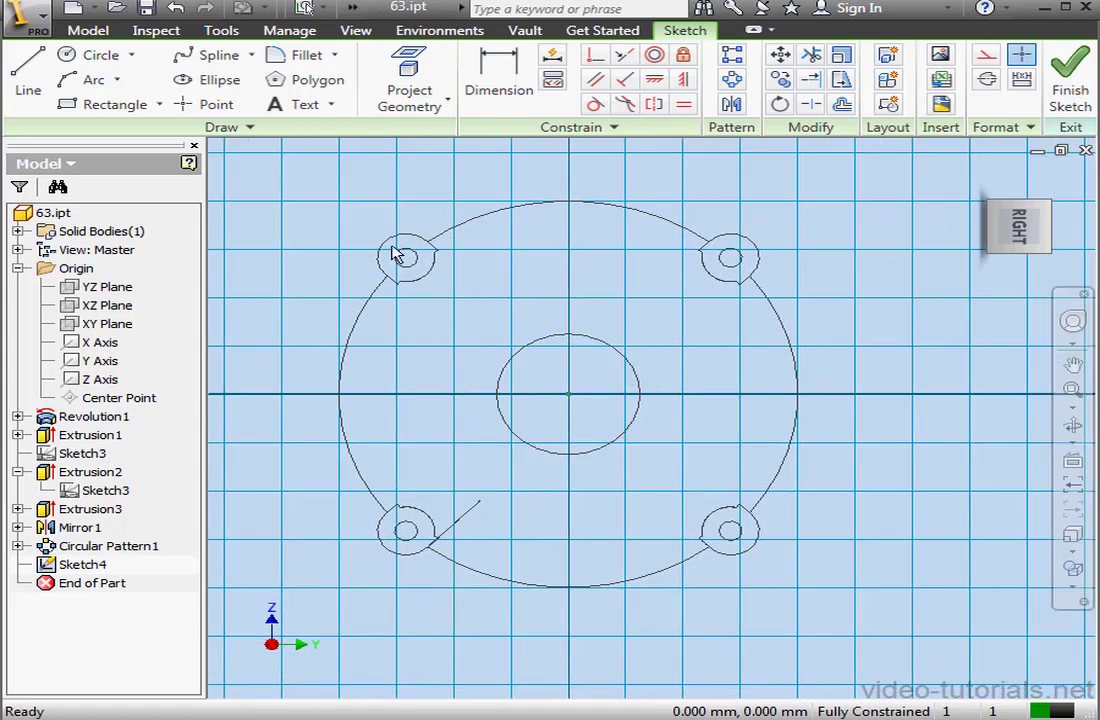
Sketch a tall rectangle about 88 mm wide around the central hub, extending past the disc's upper and lower rim.
click(110, 104)
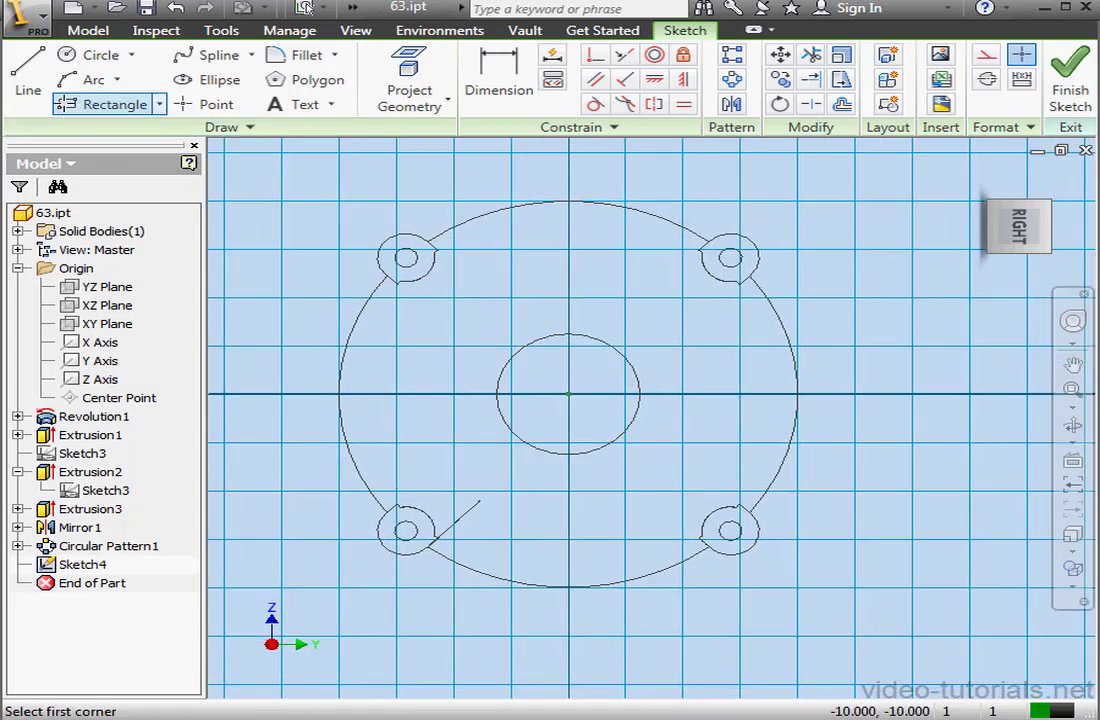
click(443, 167)
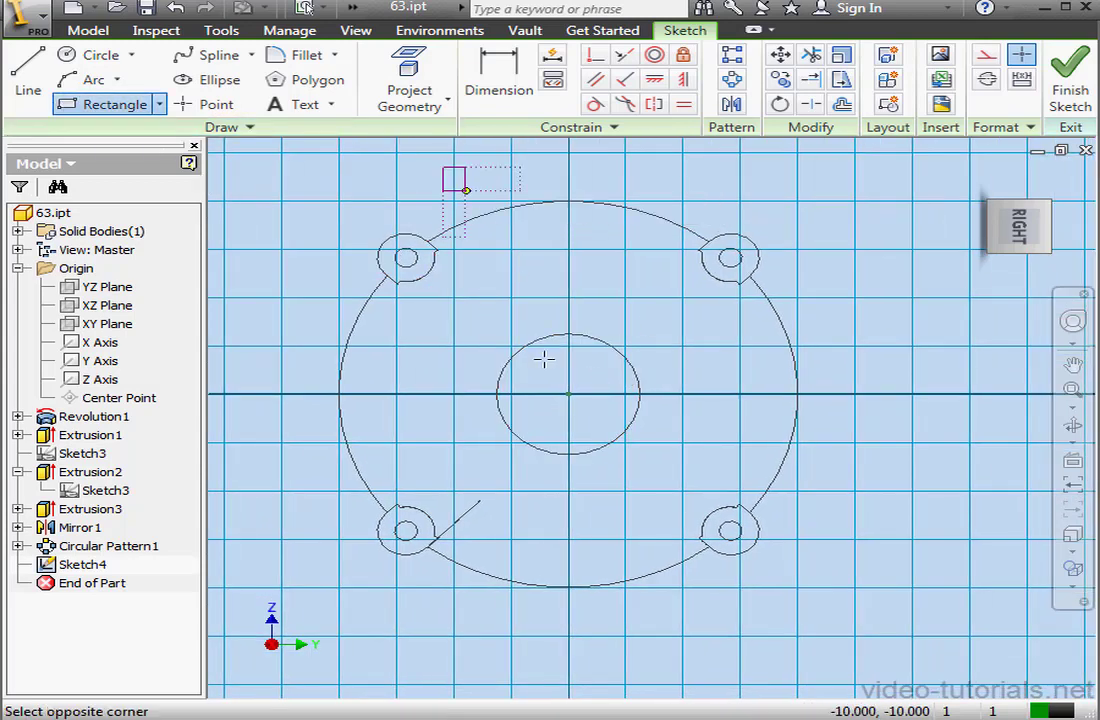
click(695, 617)
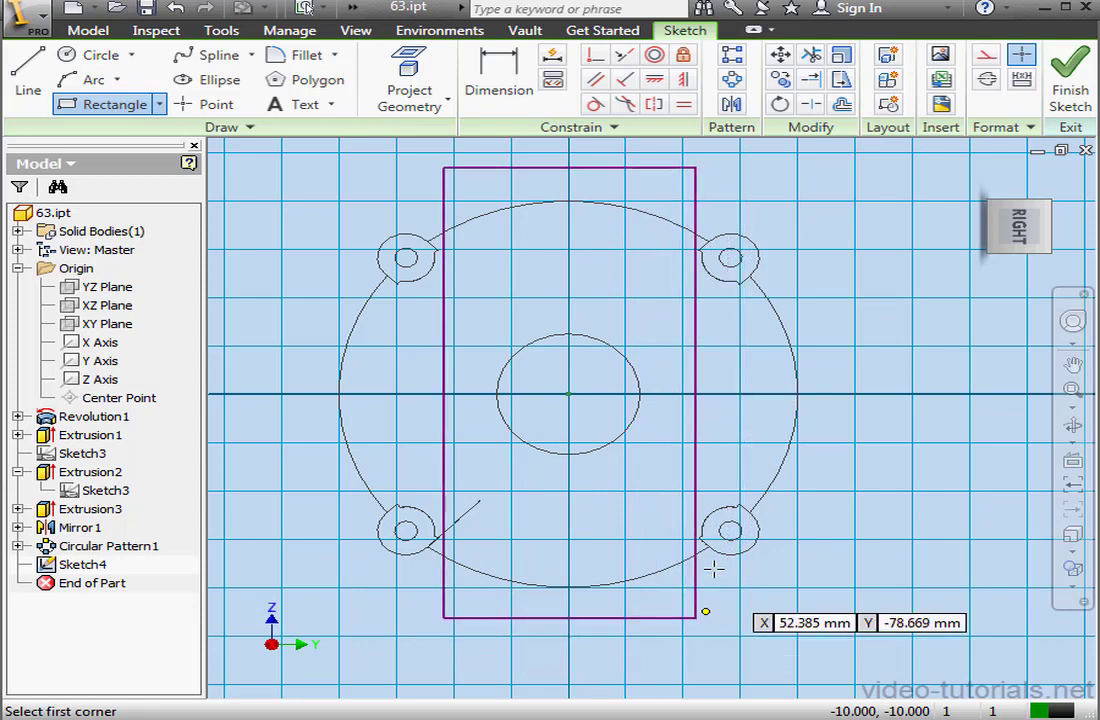
Draw a line from the sketch origin to the midpoint of the rectangle's bottom edge.
click(28, 75)
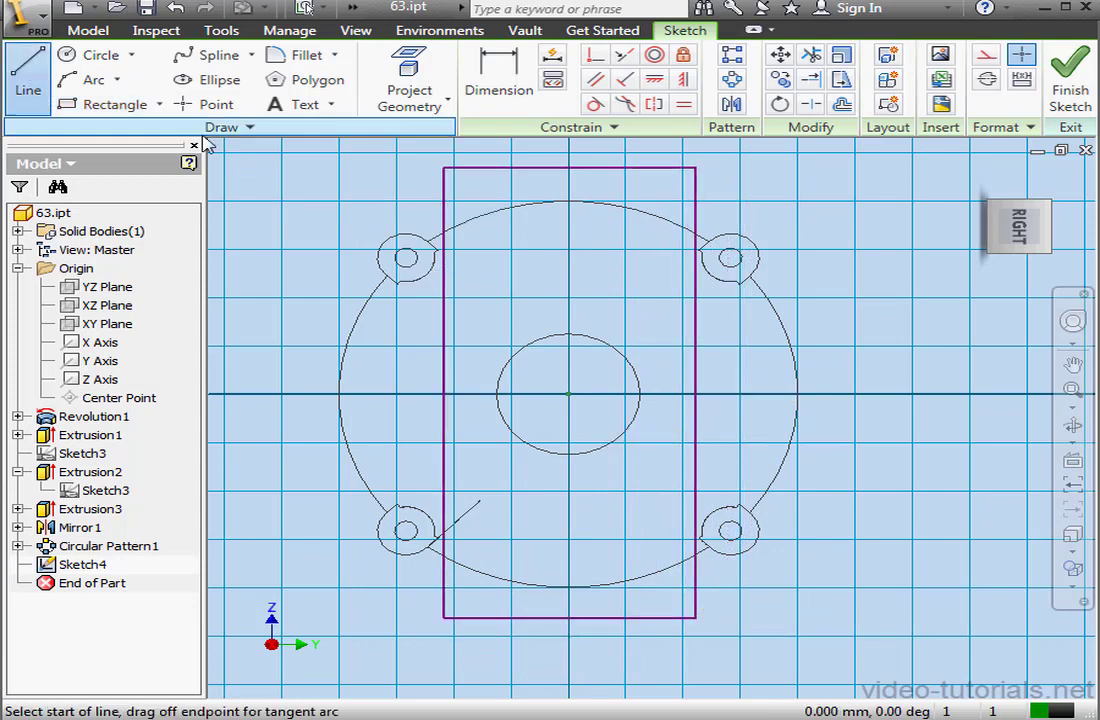
click(568, 395)
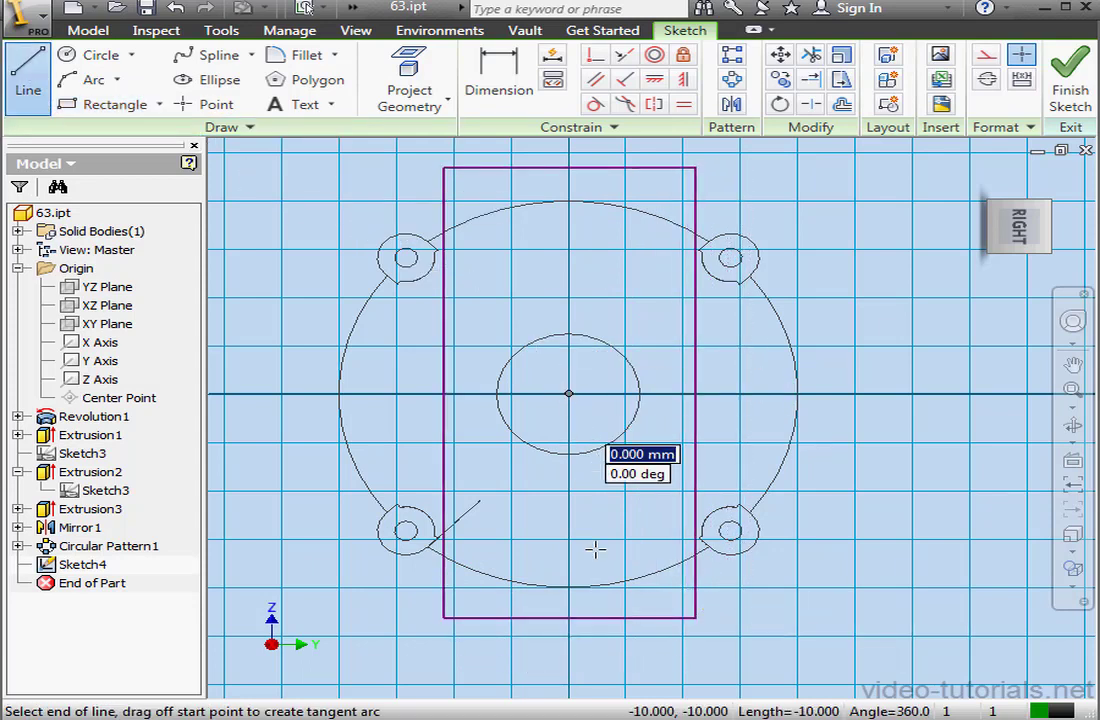
double_click(570, 617)
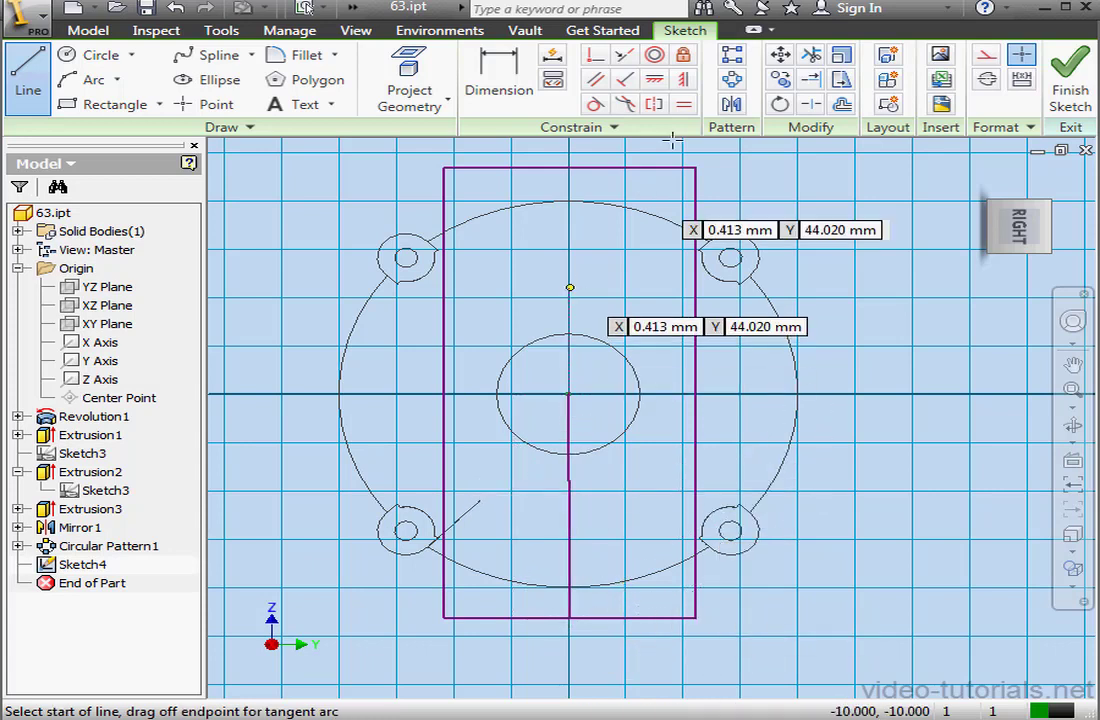
click(685, 81)
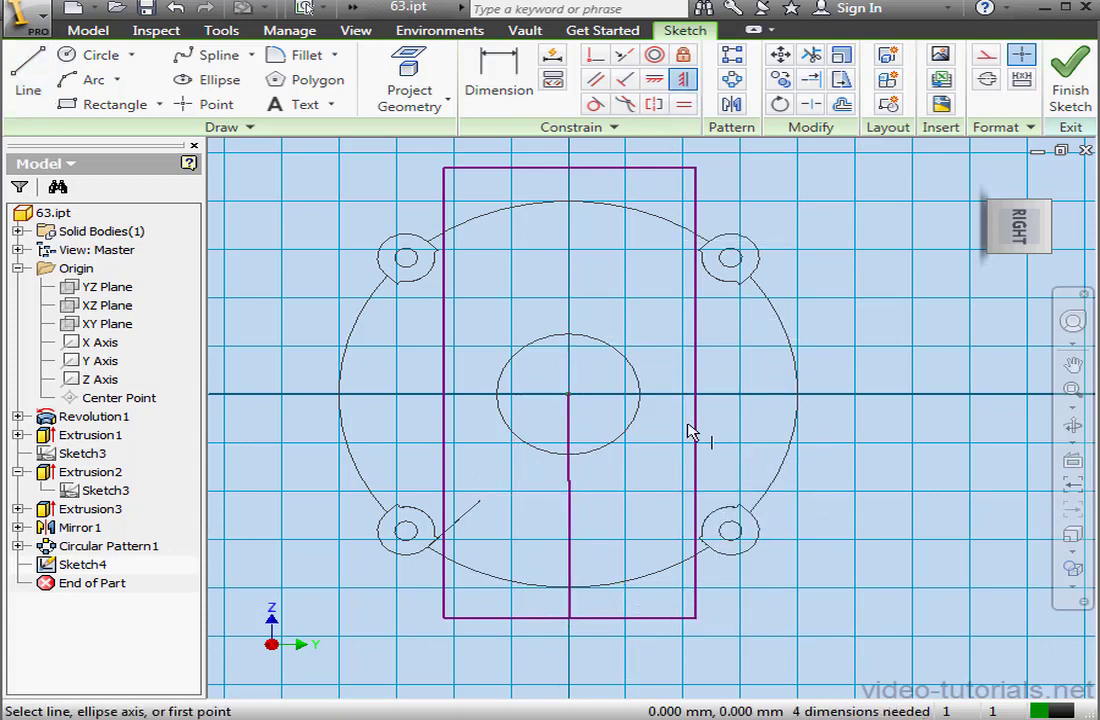
click(570, 506)
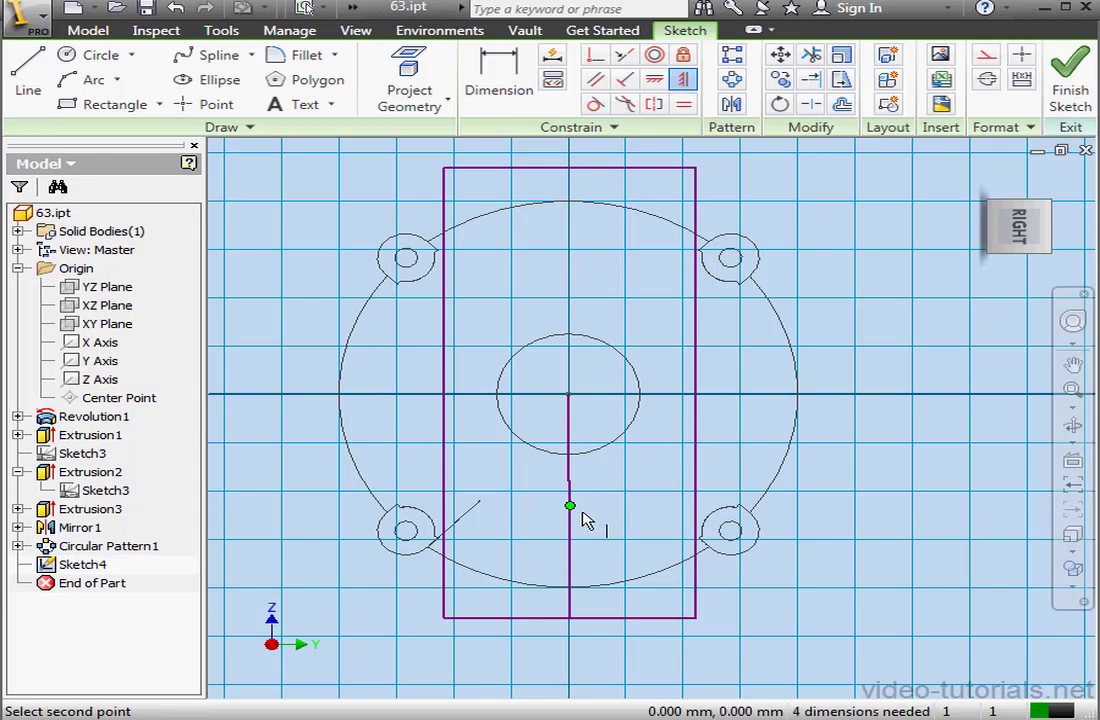
key(Escape)
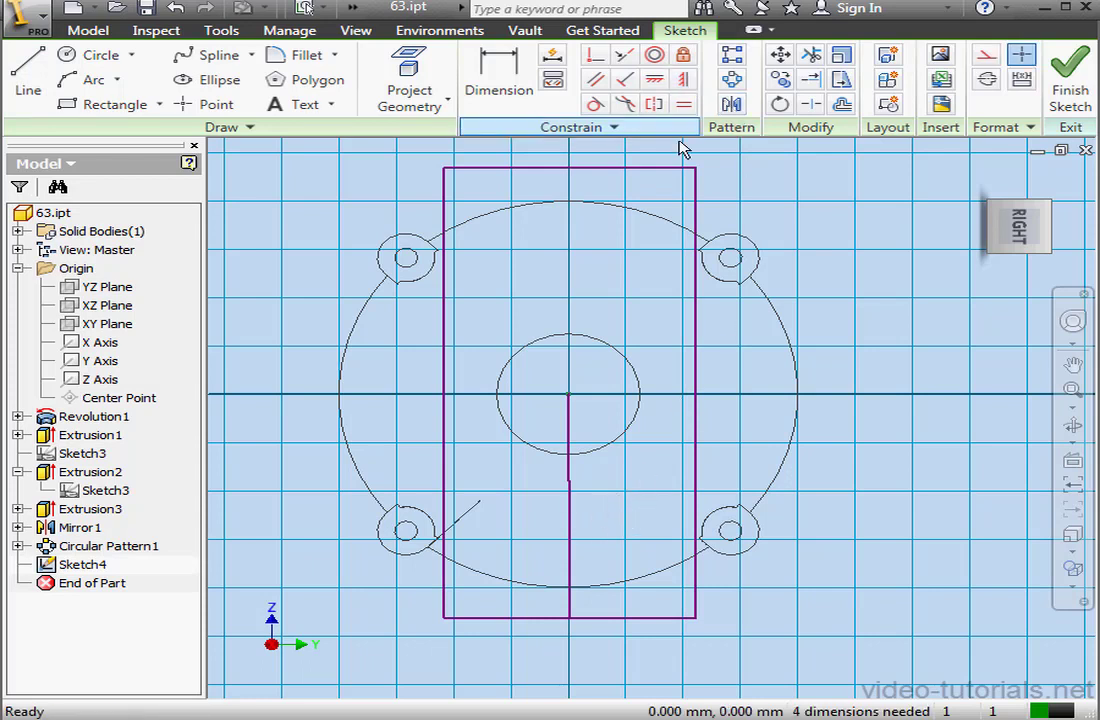
Constrain the line from the origin vertical and make the rectangle's bottom edge tangent to the disc's lower outer arc.
click(568, 452)
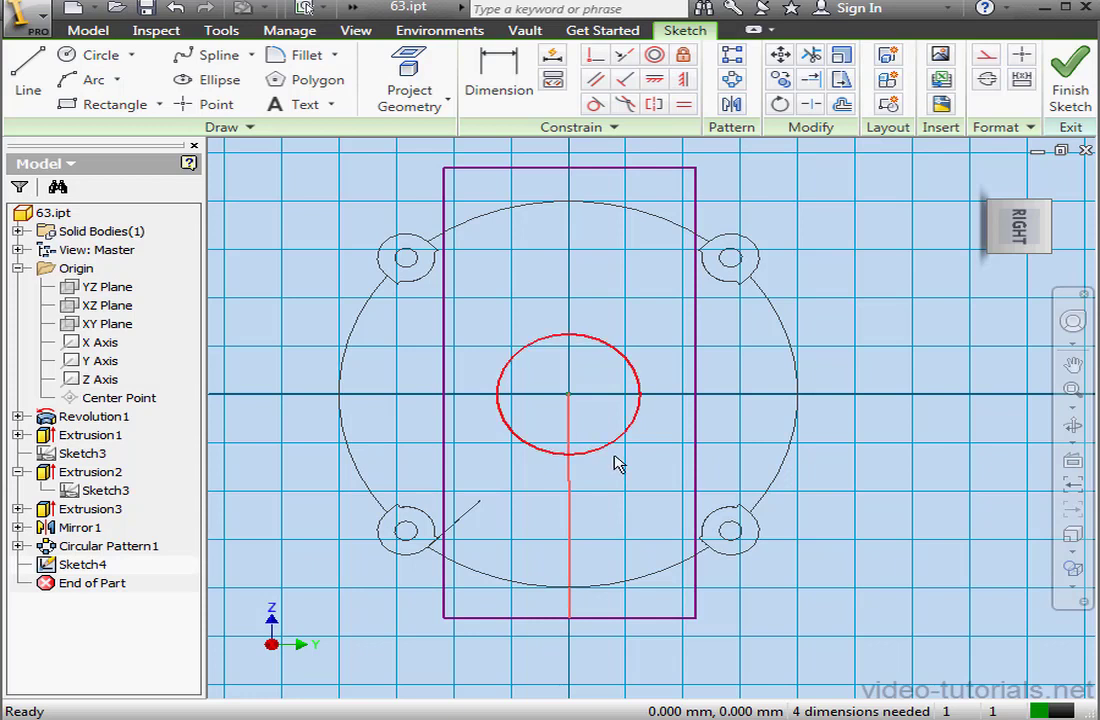
click(684, 81)
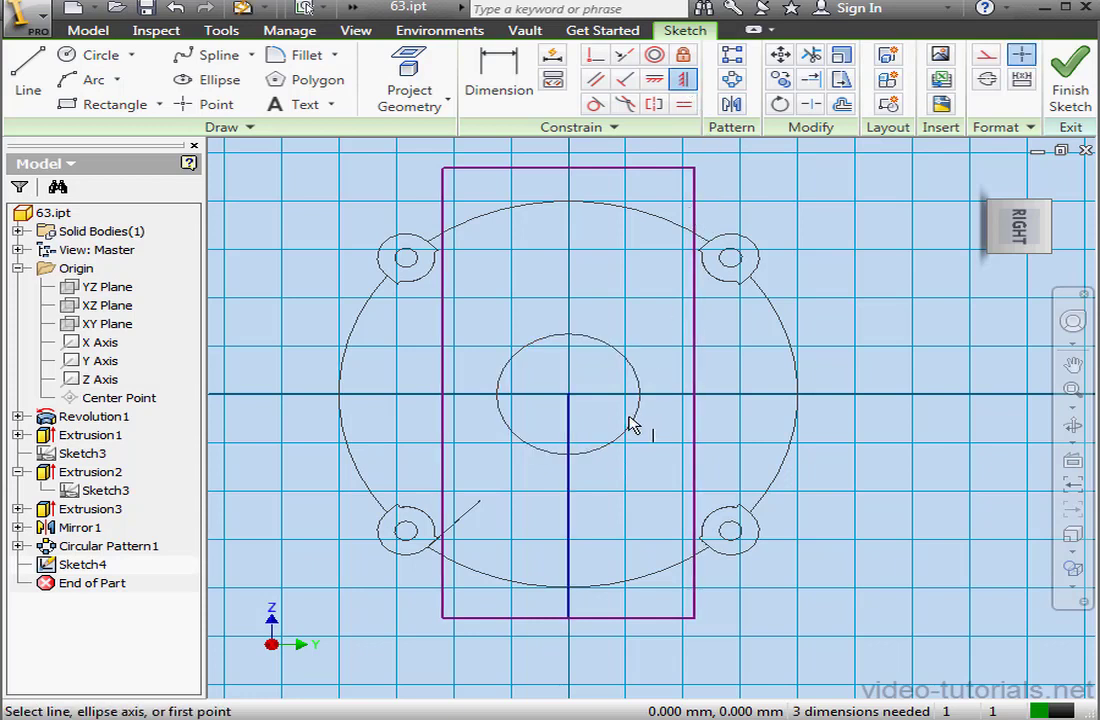
click(594, 104)
click(622, 587)
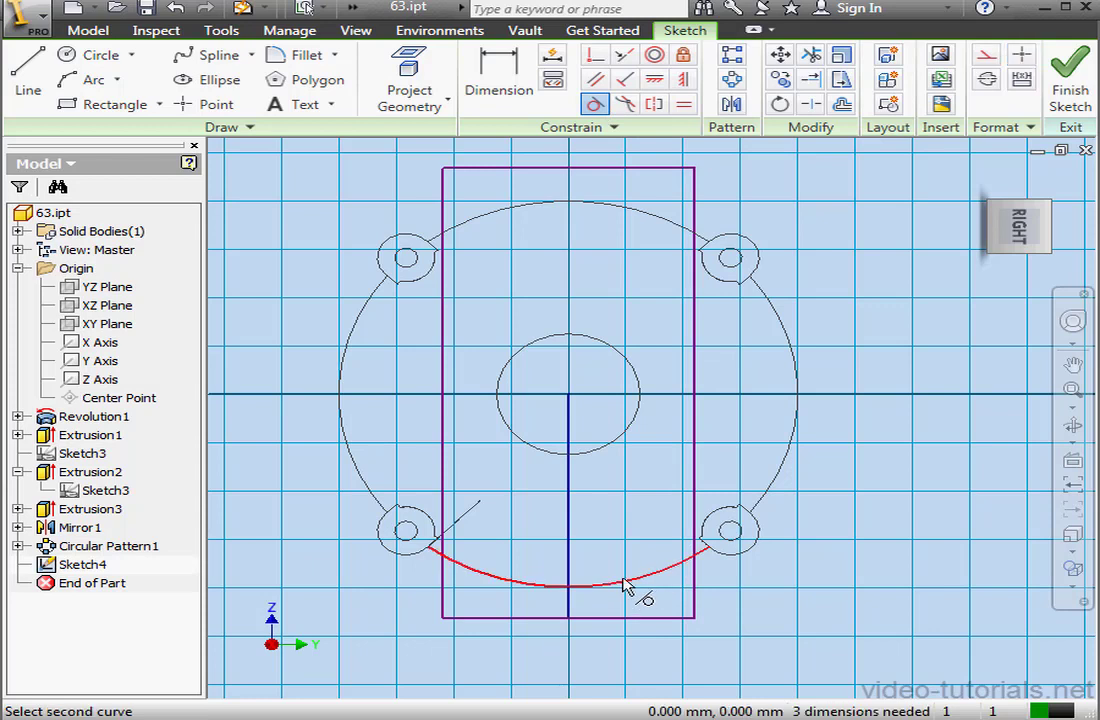
click(617, 618)
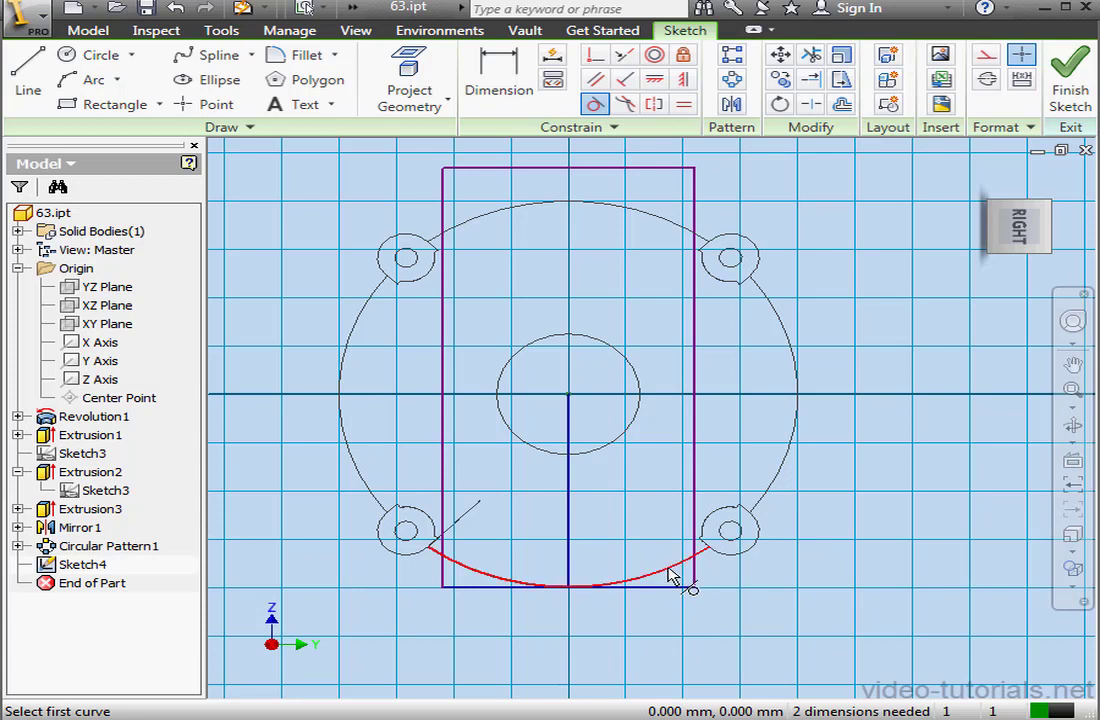
Dimension the rectangle's bottom edge and set its width to 97 mm.
click(499, 80)
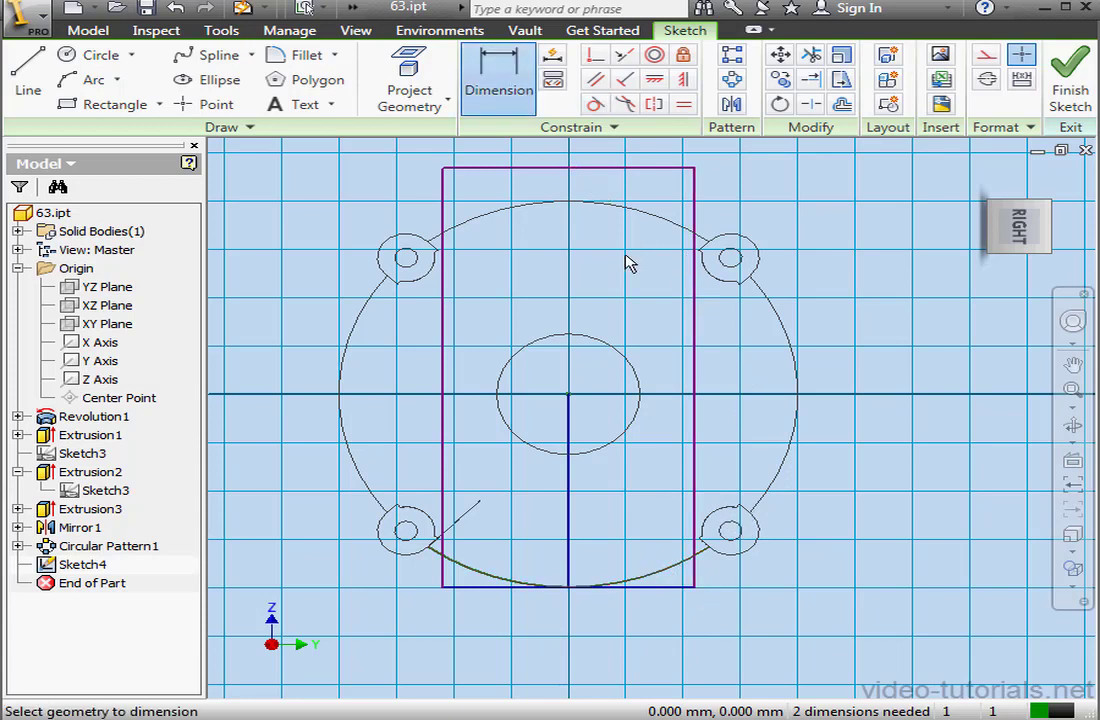
click(668, 588)
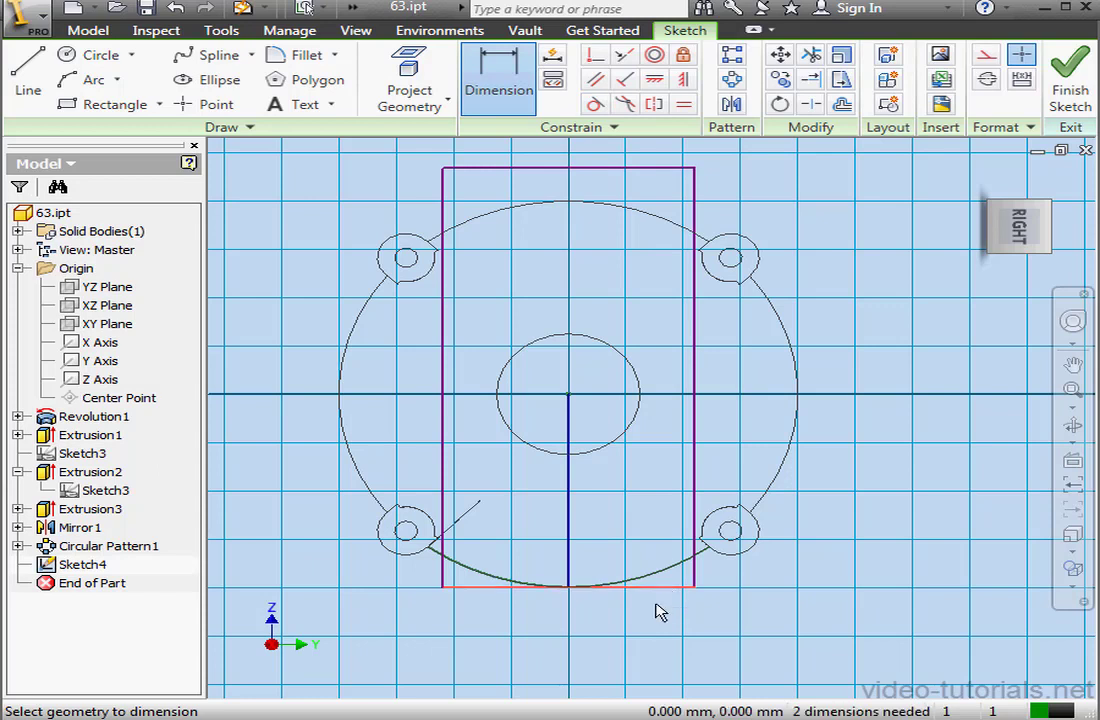
click(656, 620)
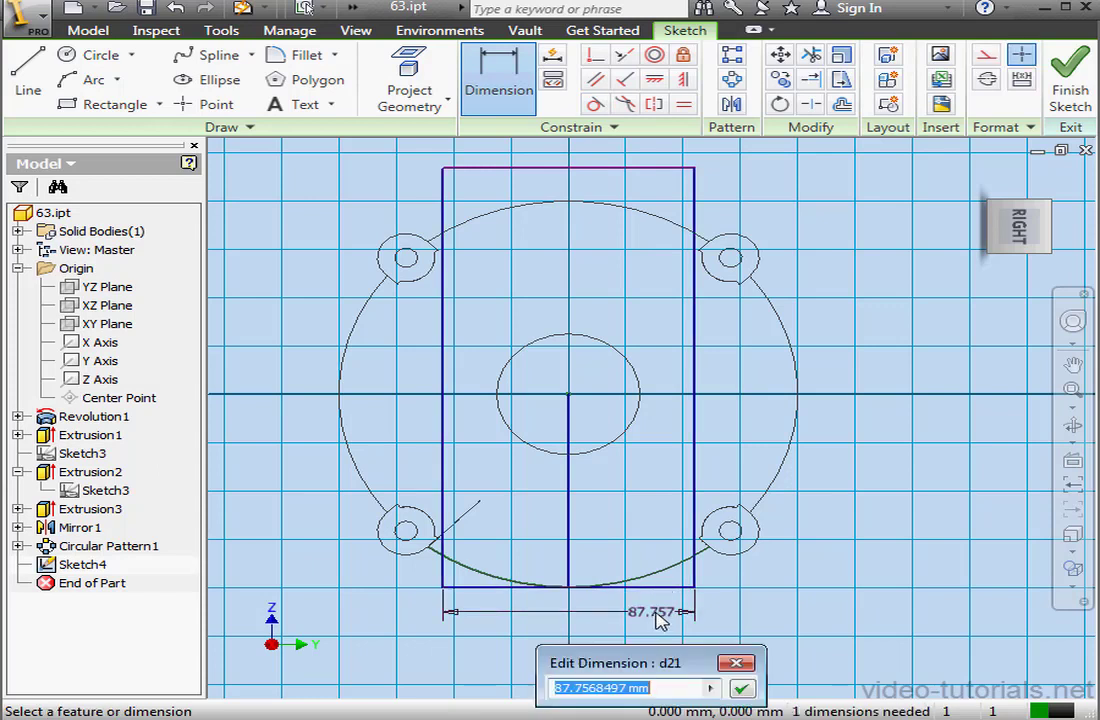
text(97)
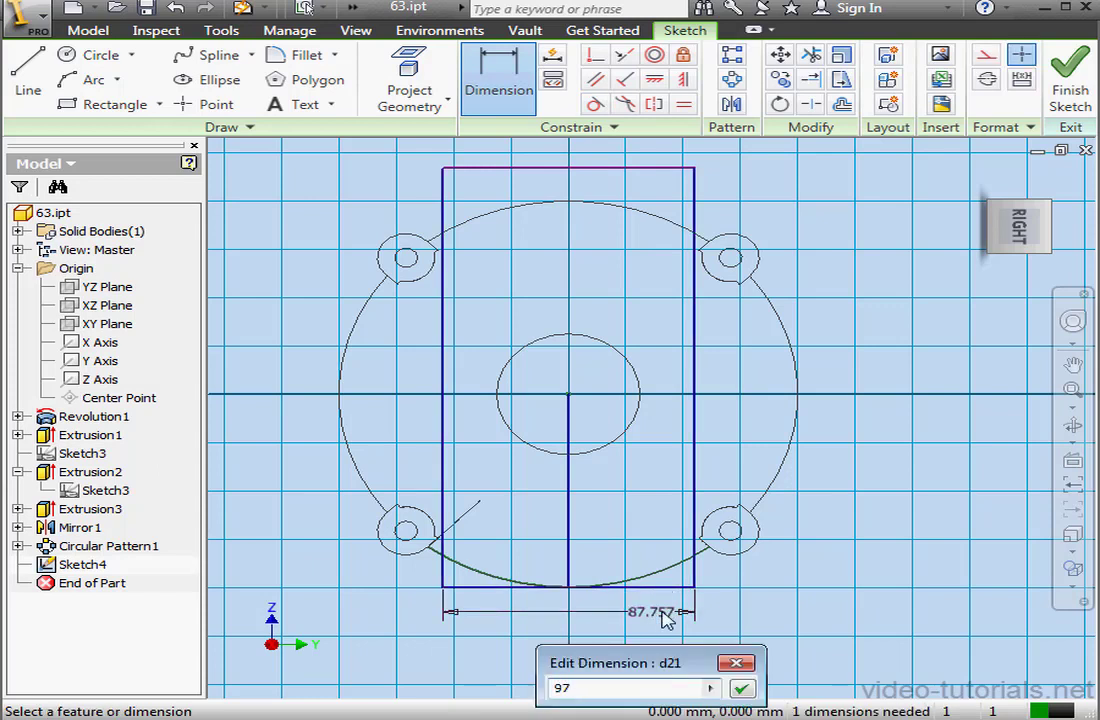
click(750, 689)
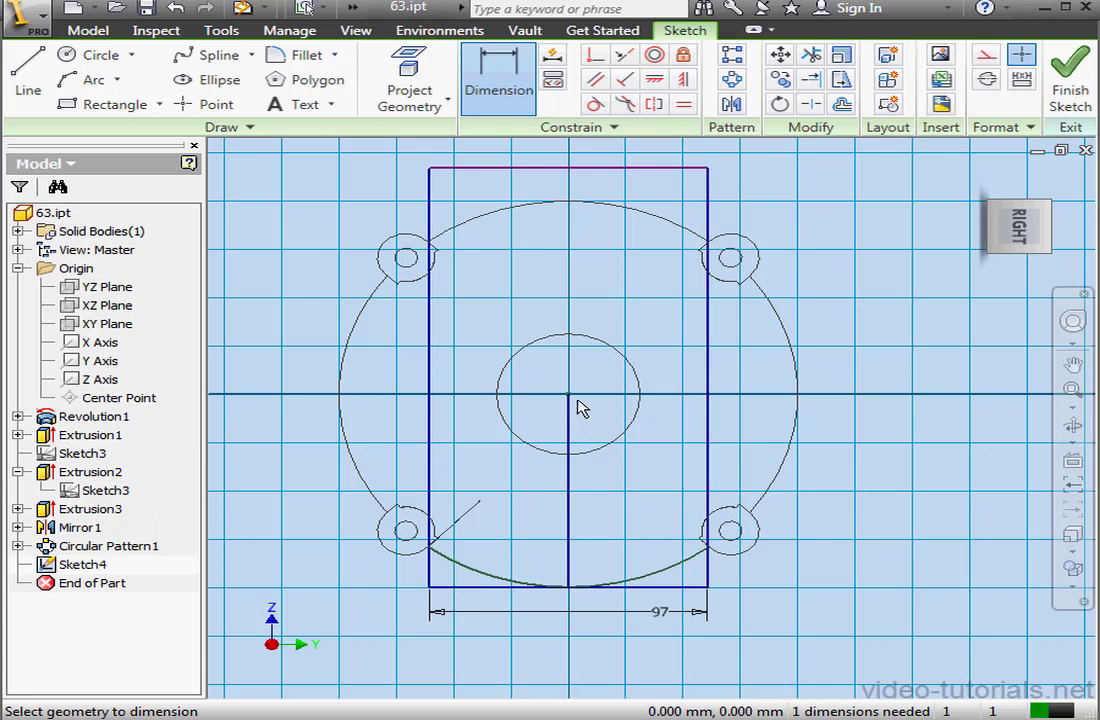
Dimension the distance from the origin to the rectangle's top edge and set it to 95 mm.
click(580, 170)
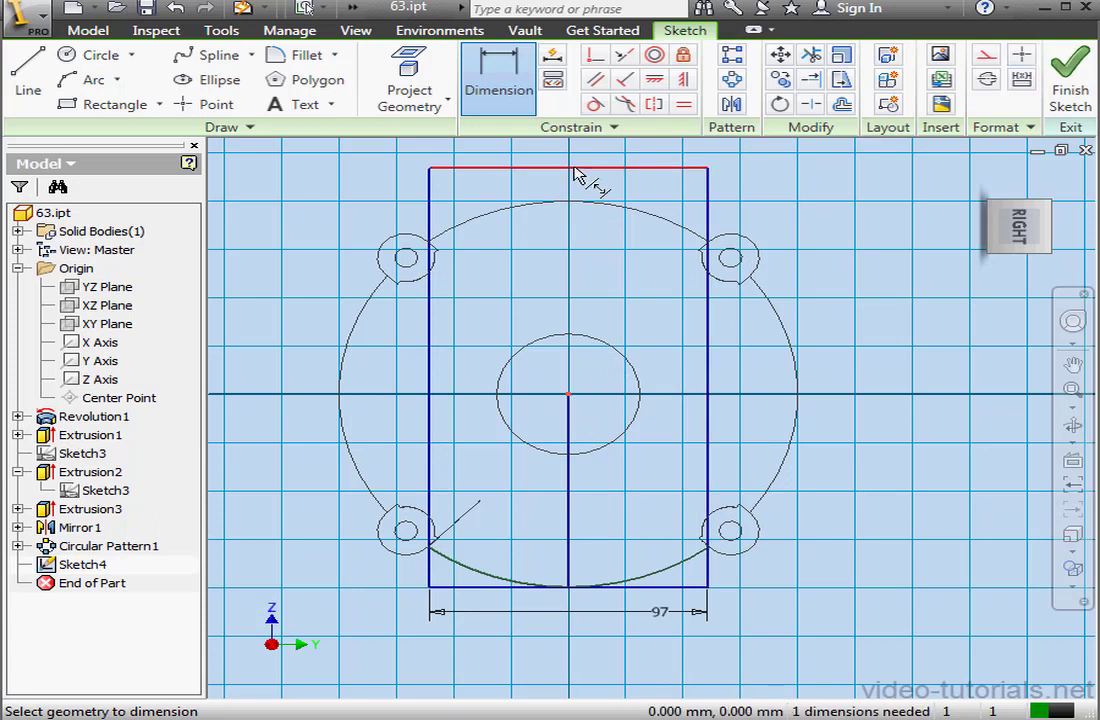
click(585, 200)
click(603, 197)
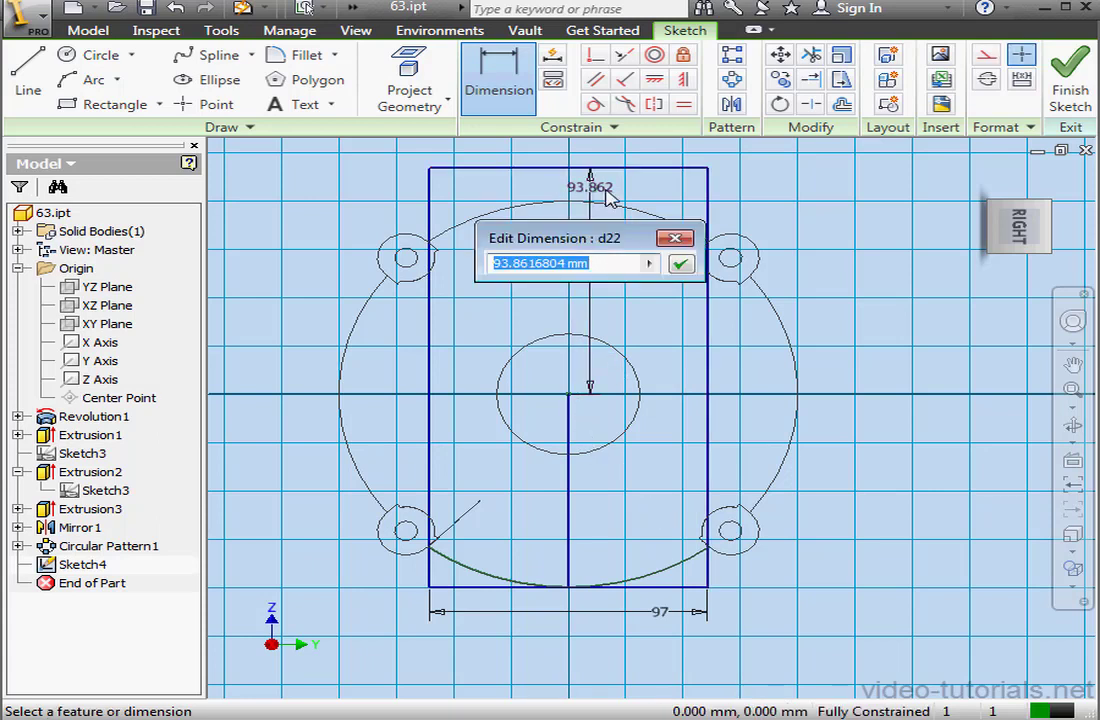
text(95)
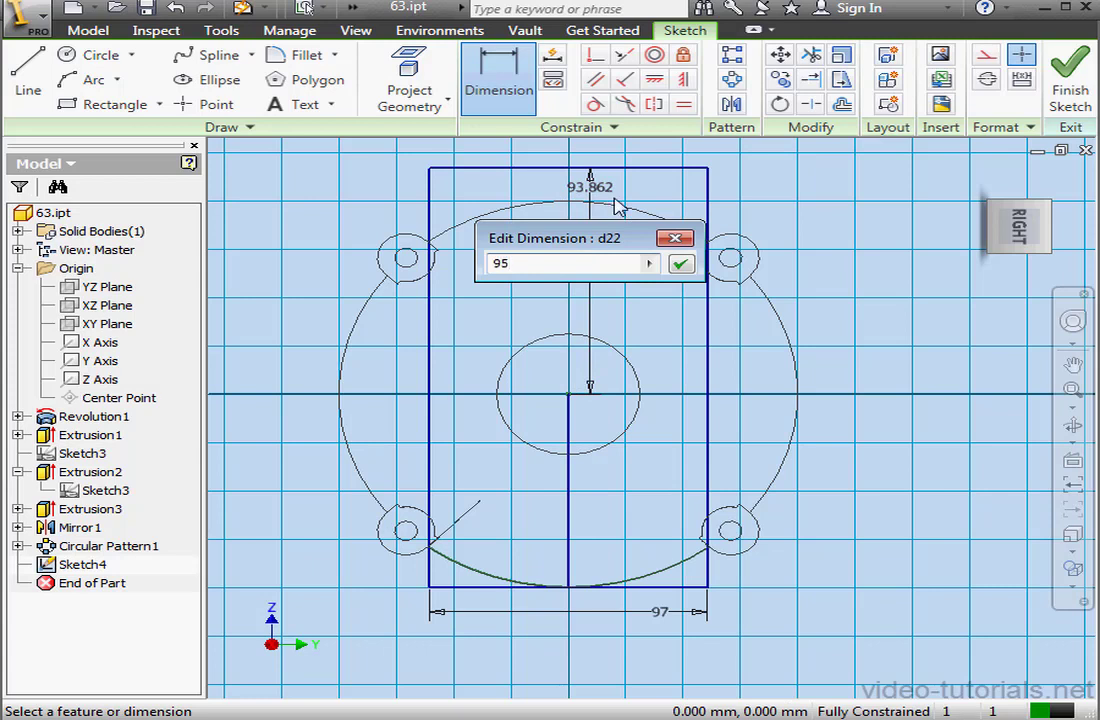
click(686, 268)
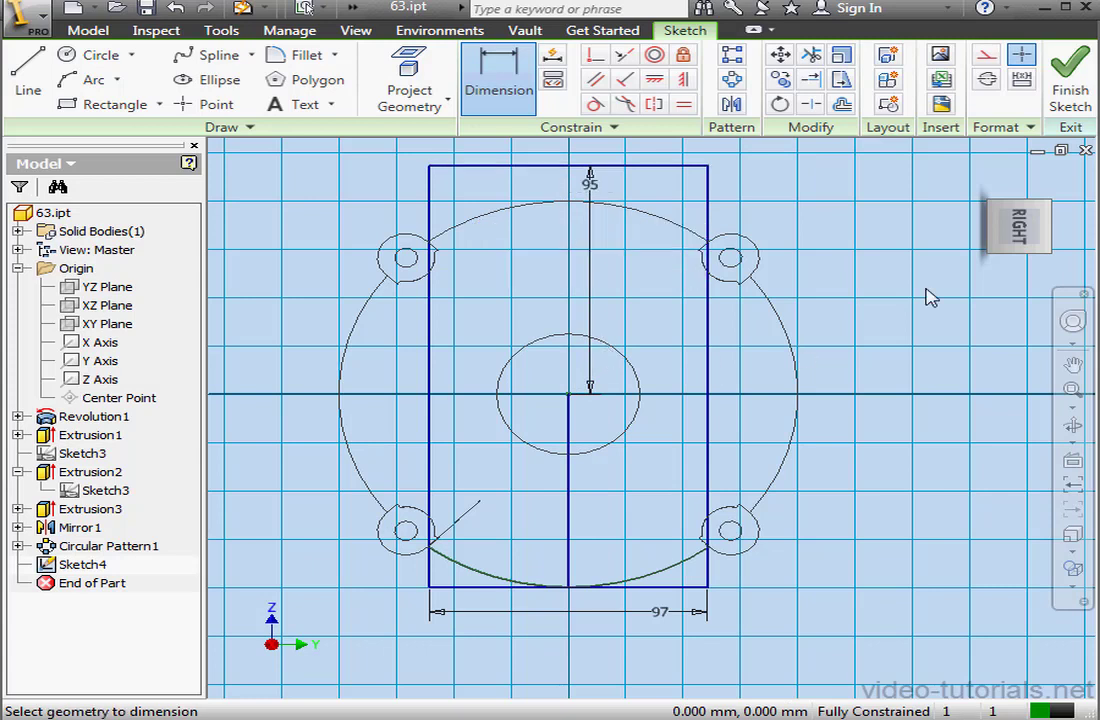
Finish the sketch and extrude the rectangular profile 14 mm symmetrically about the sketch plane, joined to the existing body.
click(1069, 75)
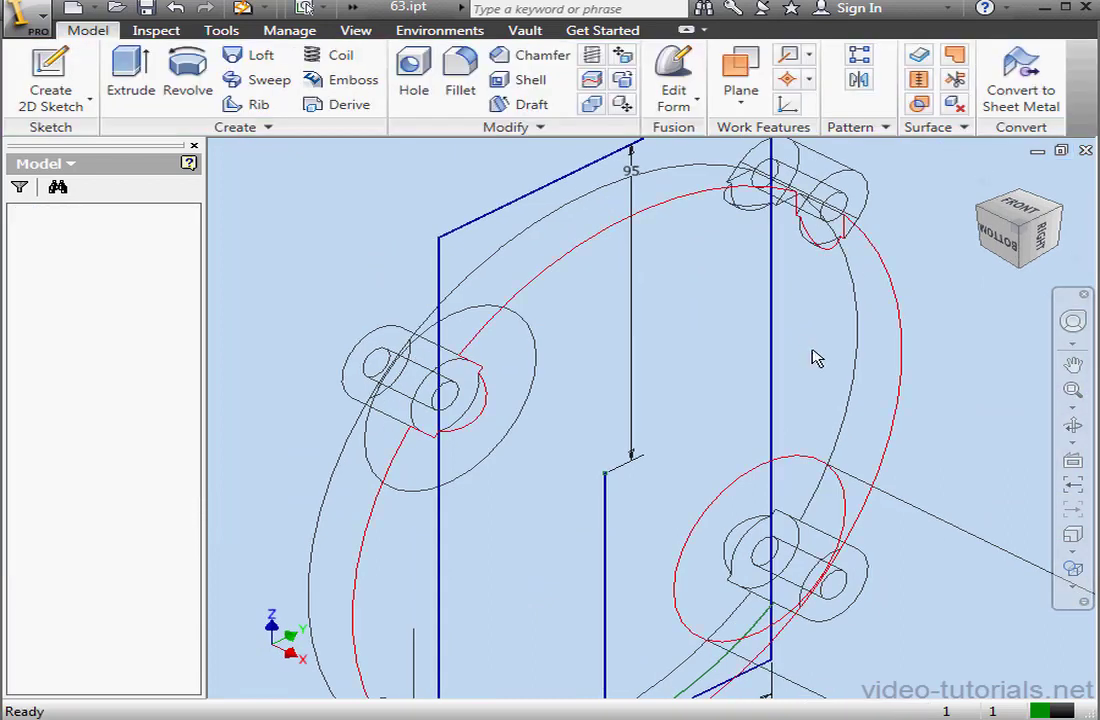
scroll(716, 529, up, 3)
middle_drag(733, 525, 612, 438)
click(130, 72)
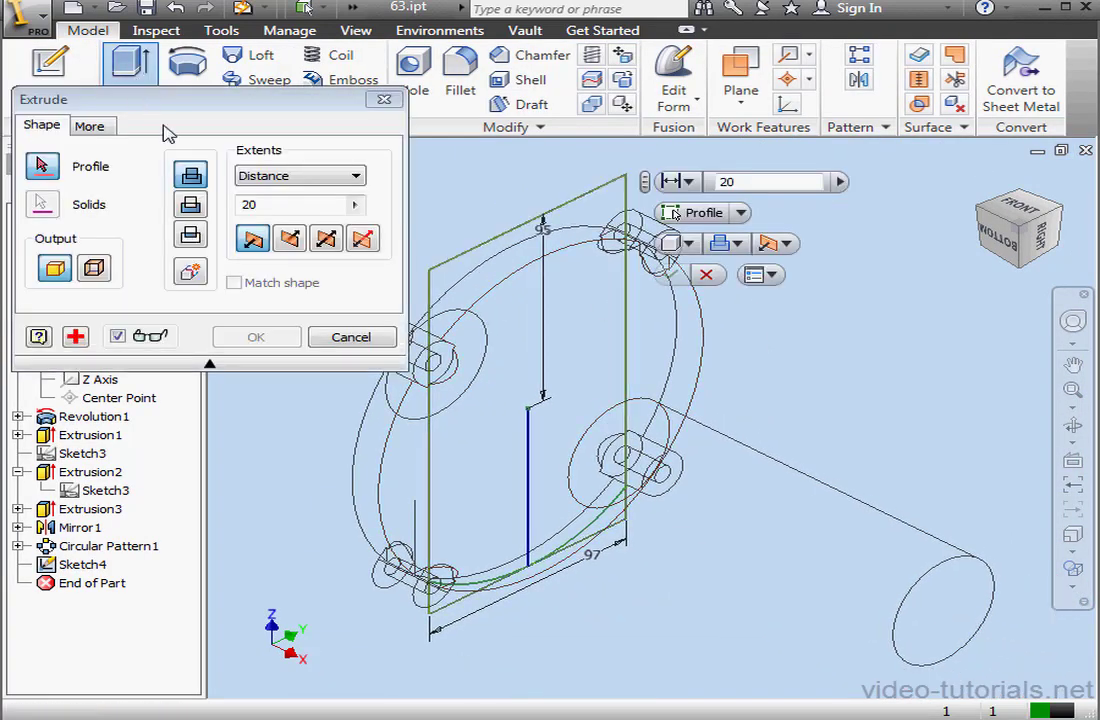
click(462, 283)
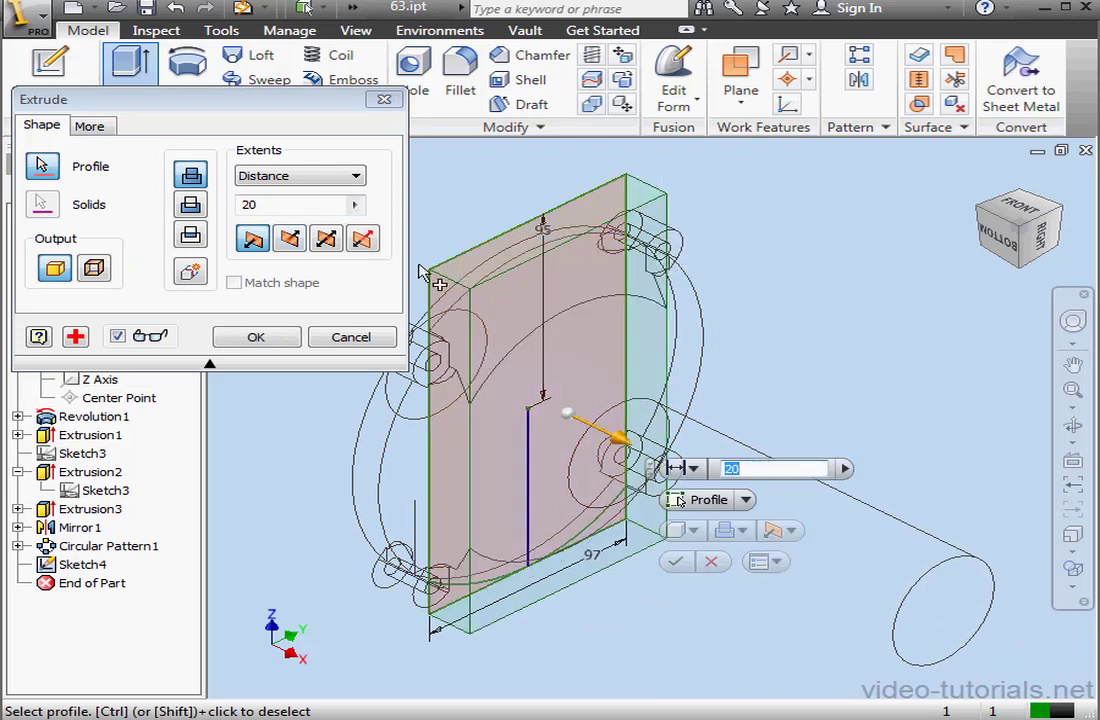
click(333, 240)
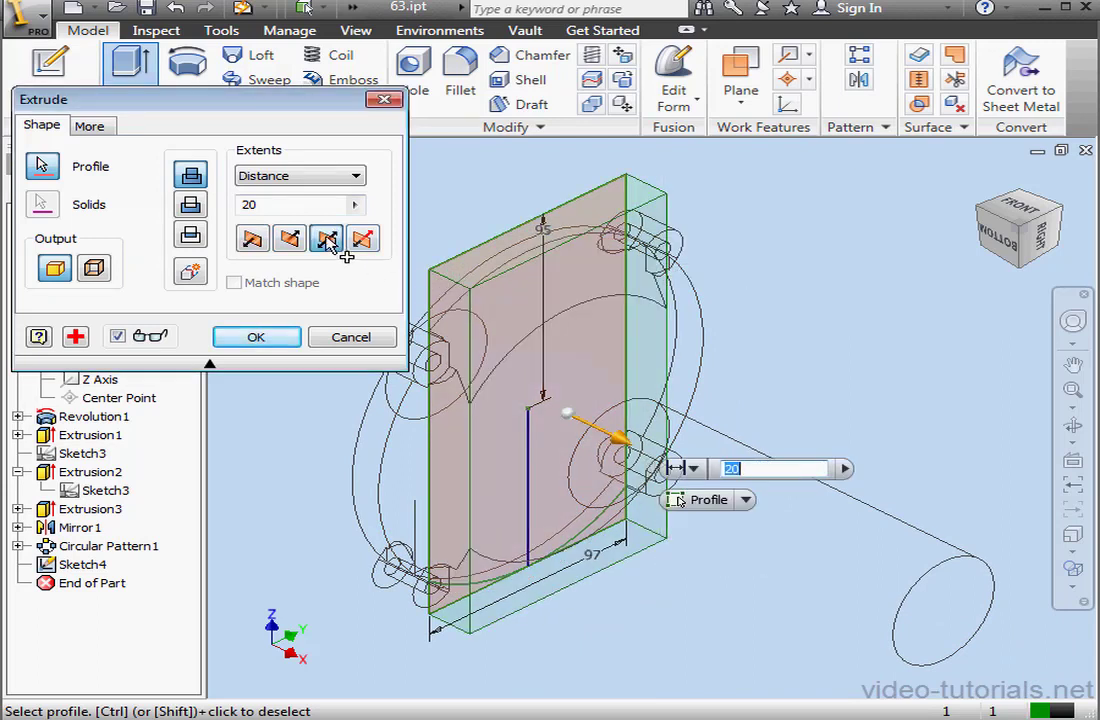
double_click(262, 204)
text(14)
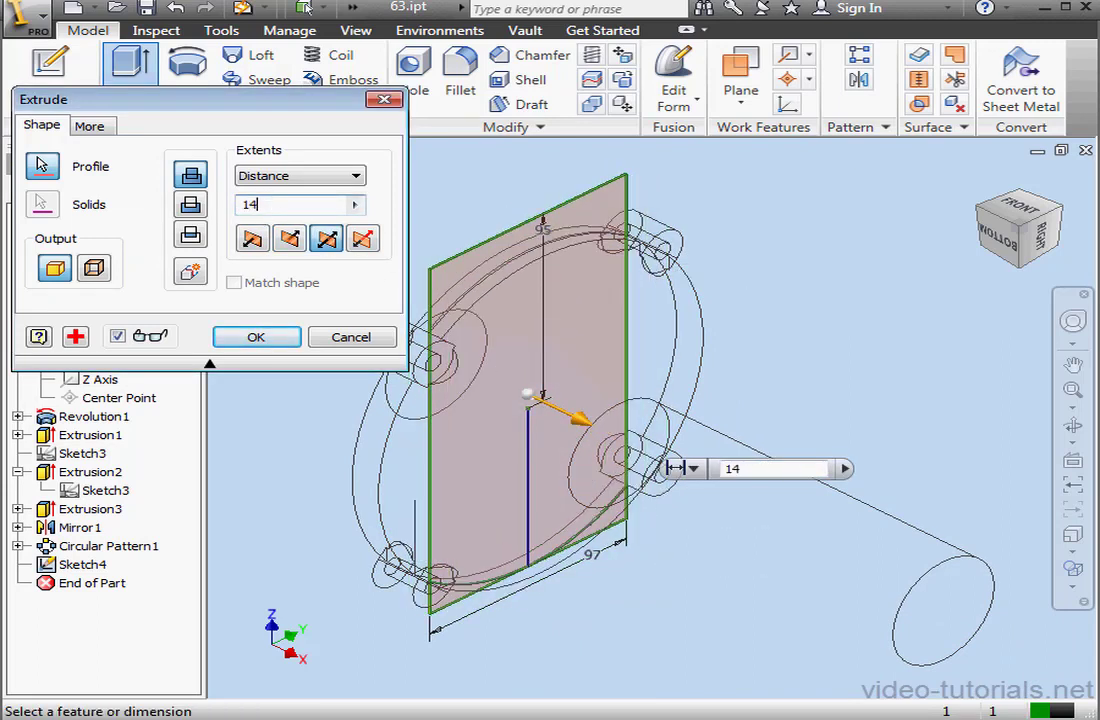
click(256, 338)
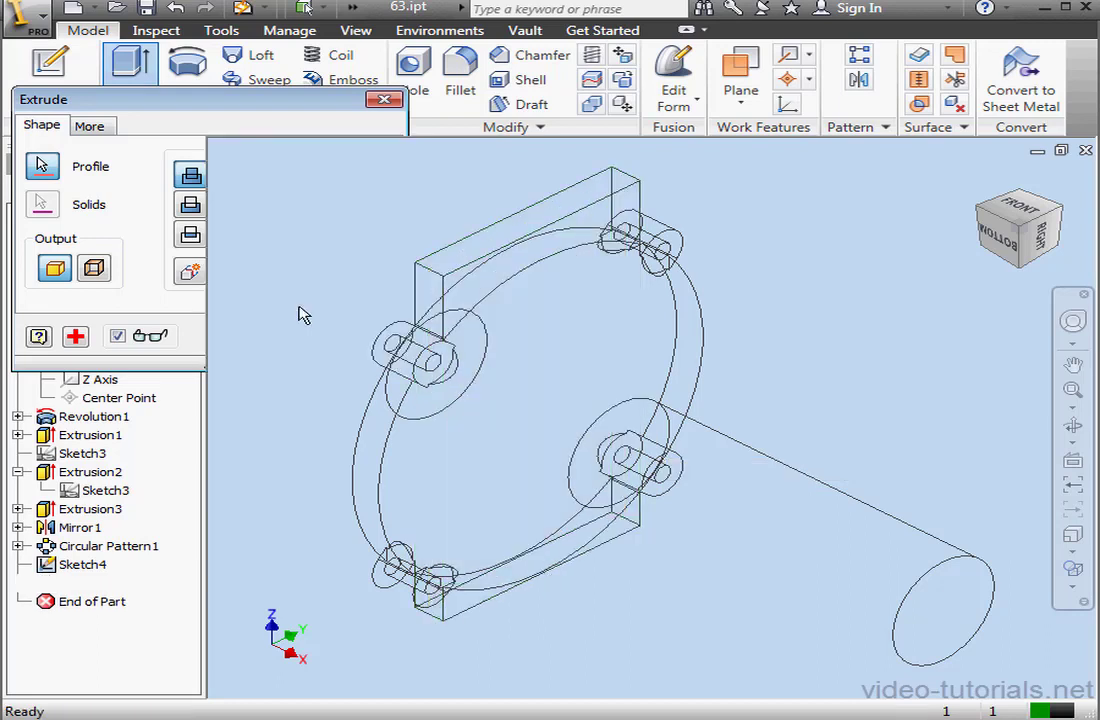
Switch the part's visual style from wireframe to Shaded with edges.
click(1077, 592)
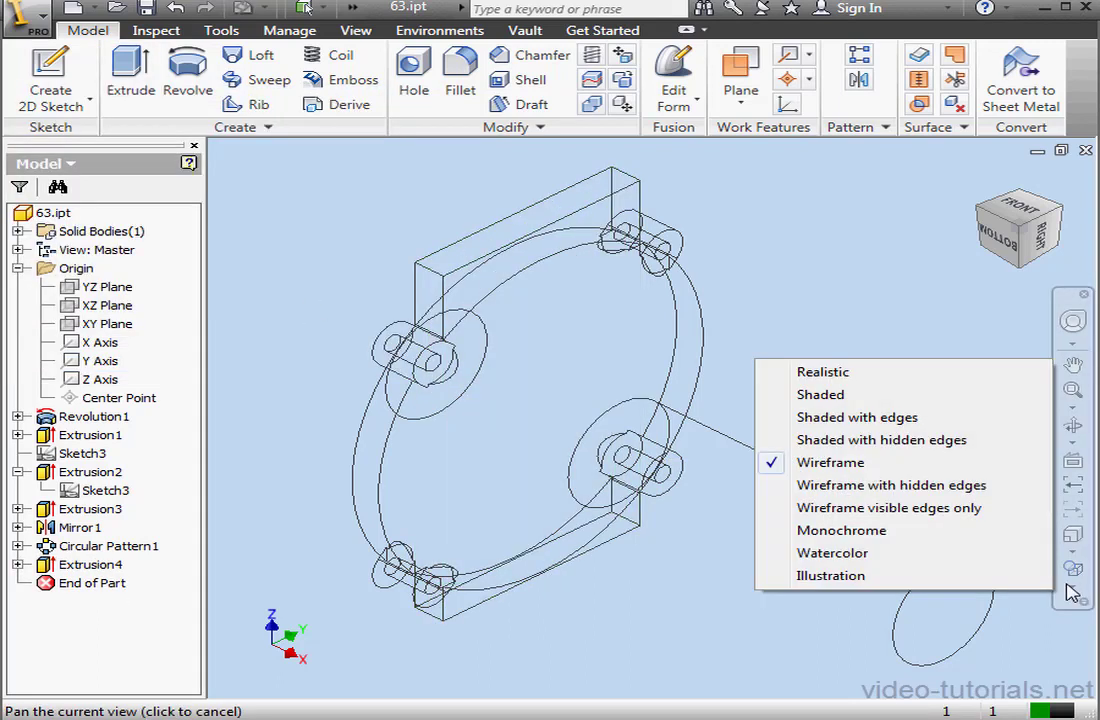
click(893, 425)
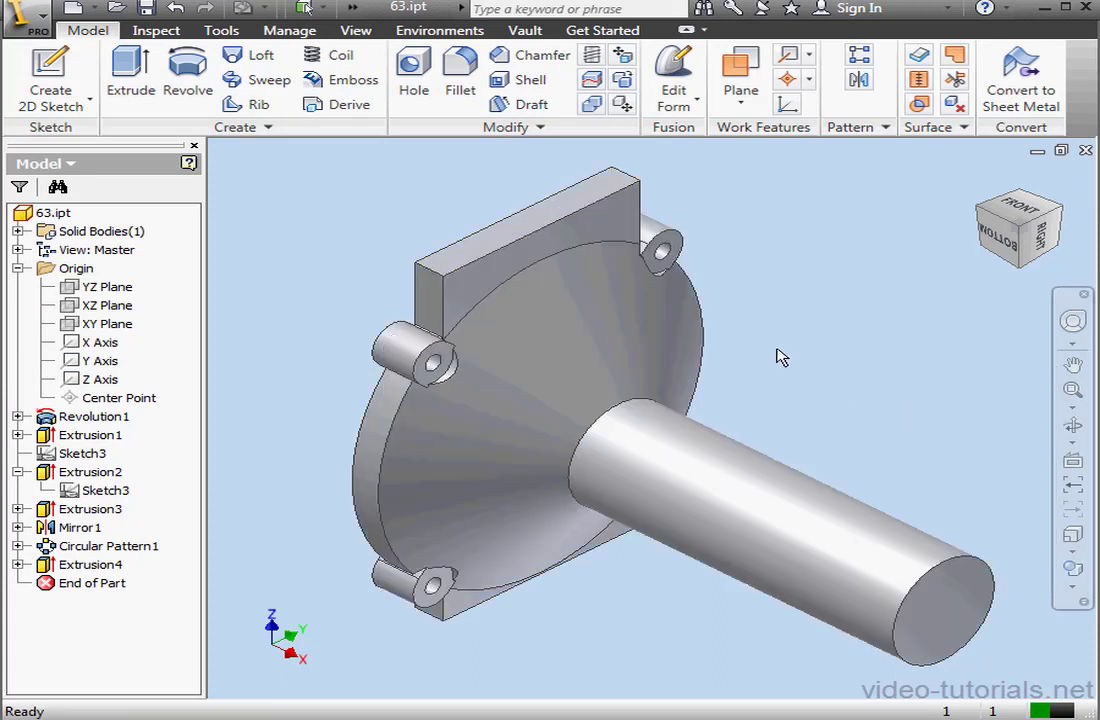